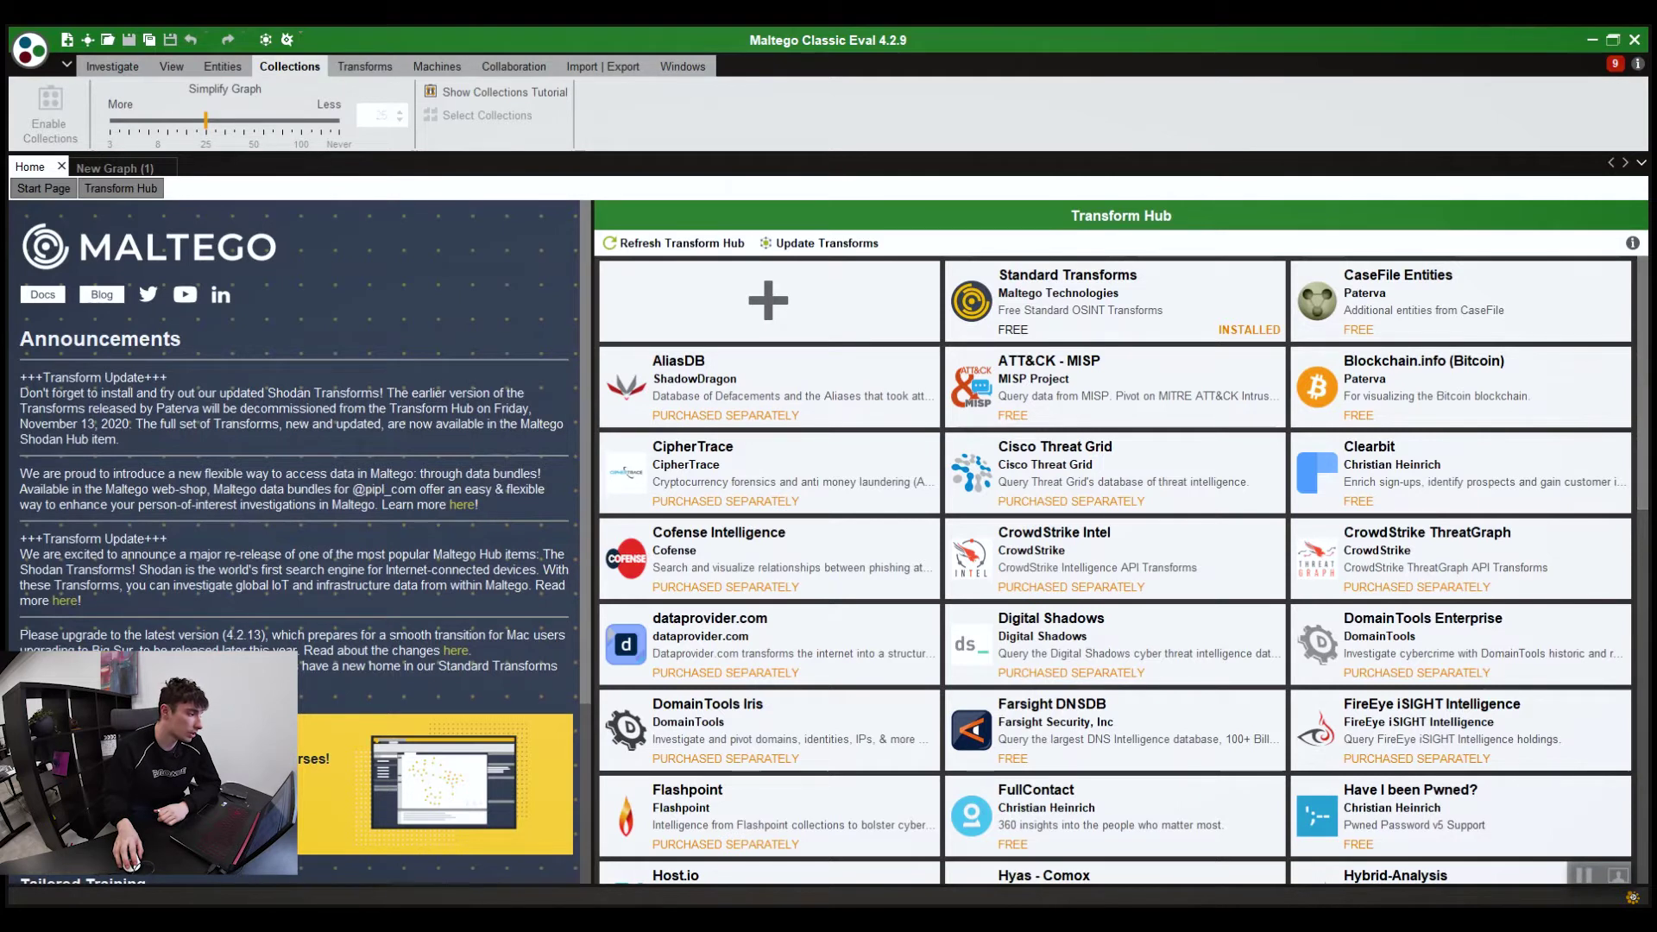
left_click(39, 43)
mouse_move(134, 548)
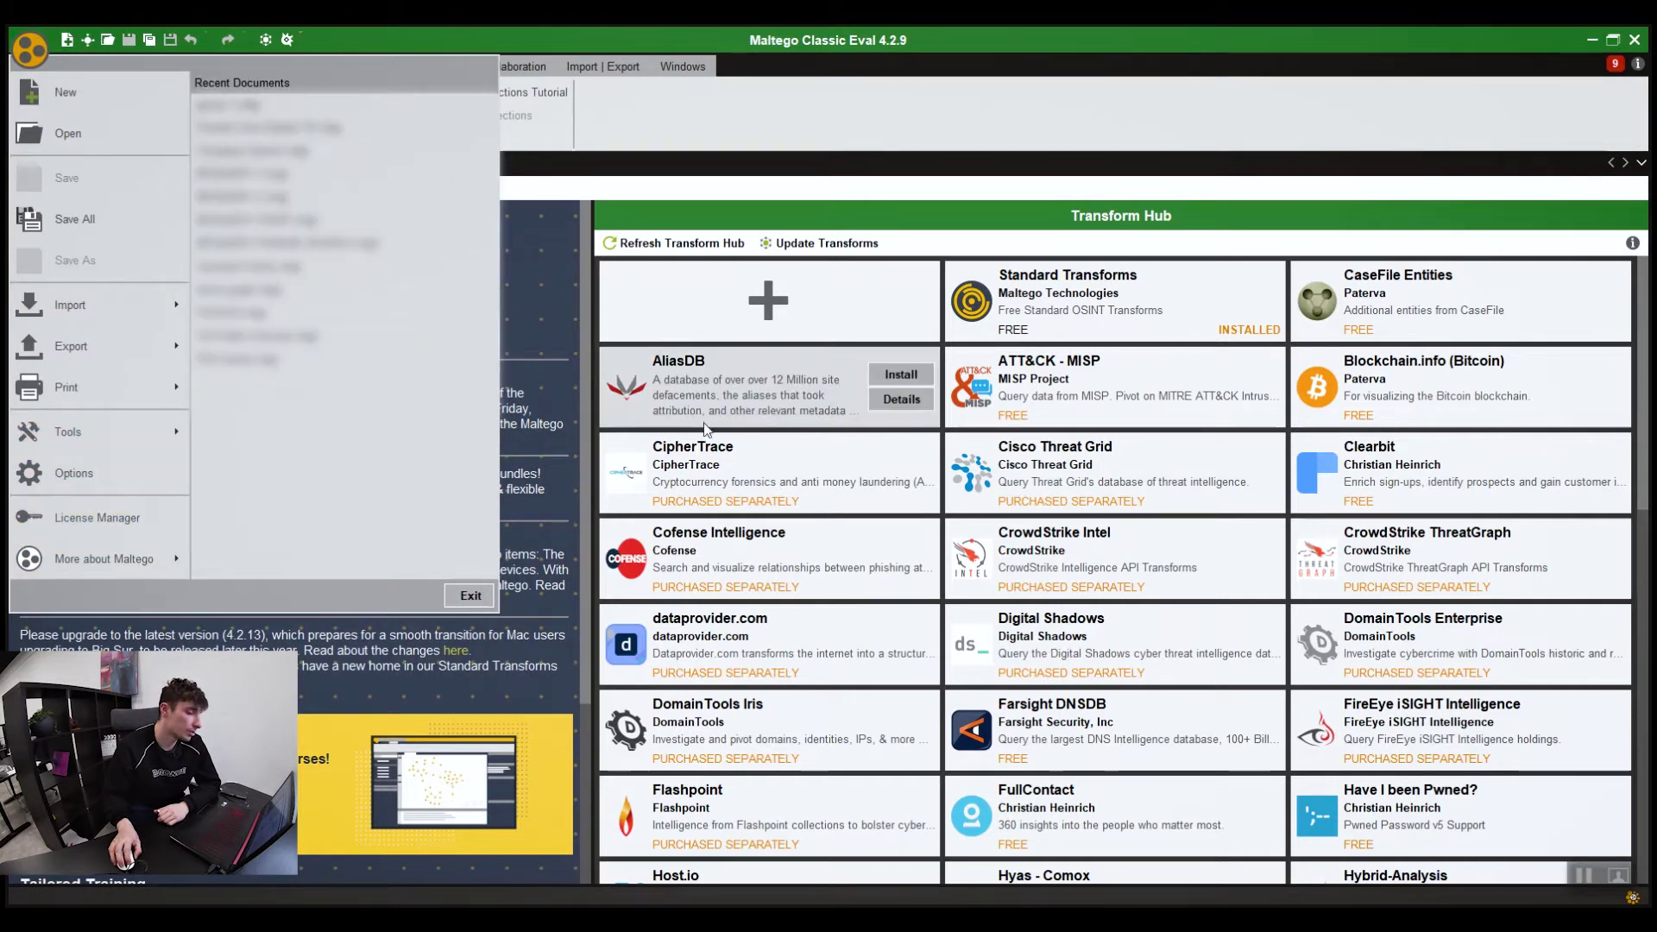
left_click(1004, 263)
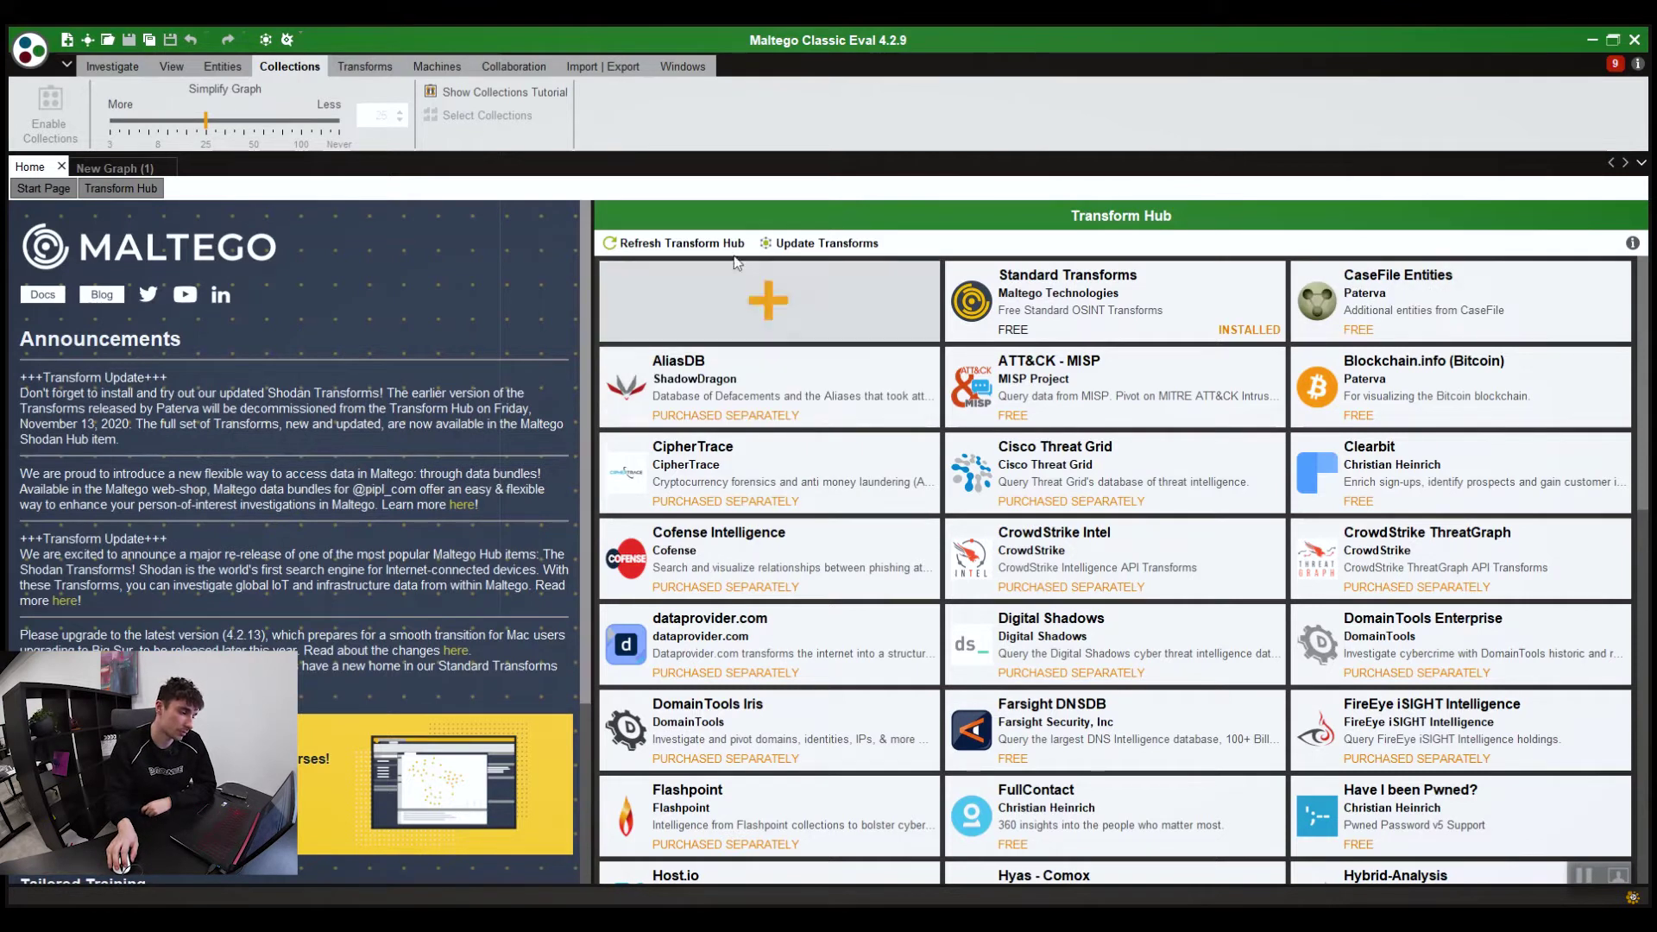
Step: Review the Social Links PRO hub item's details and its API Key setting, leaving both unchanged
scroll(1157, 604, "down", 2)
scroll(1157, 617, "down", 6)
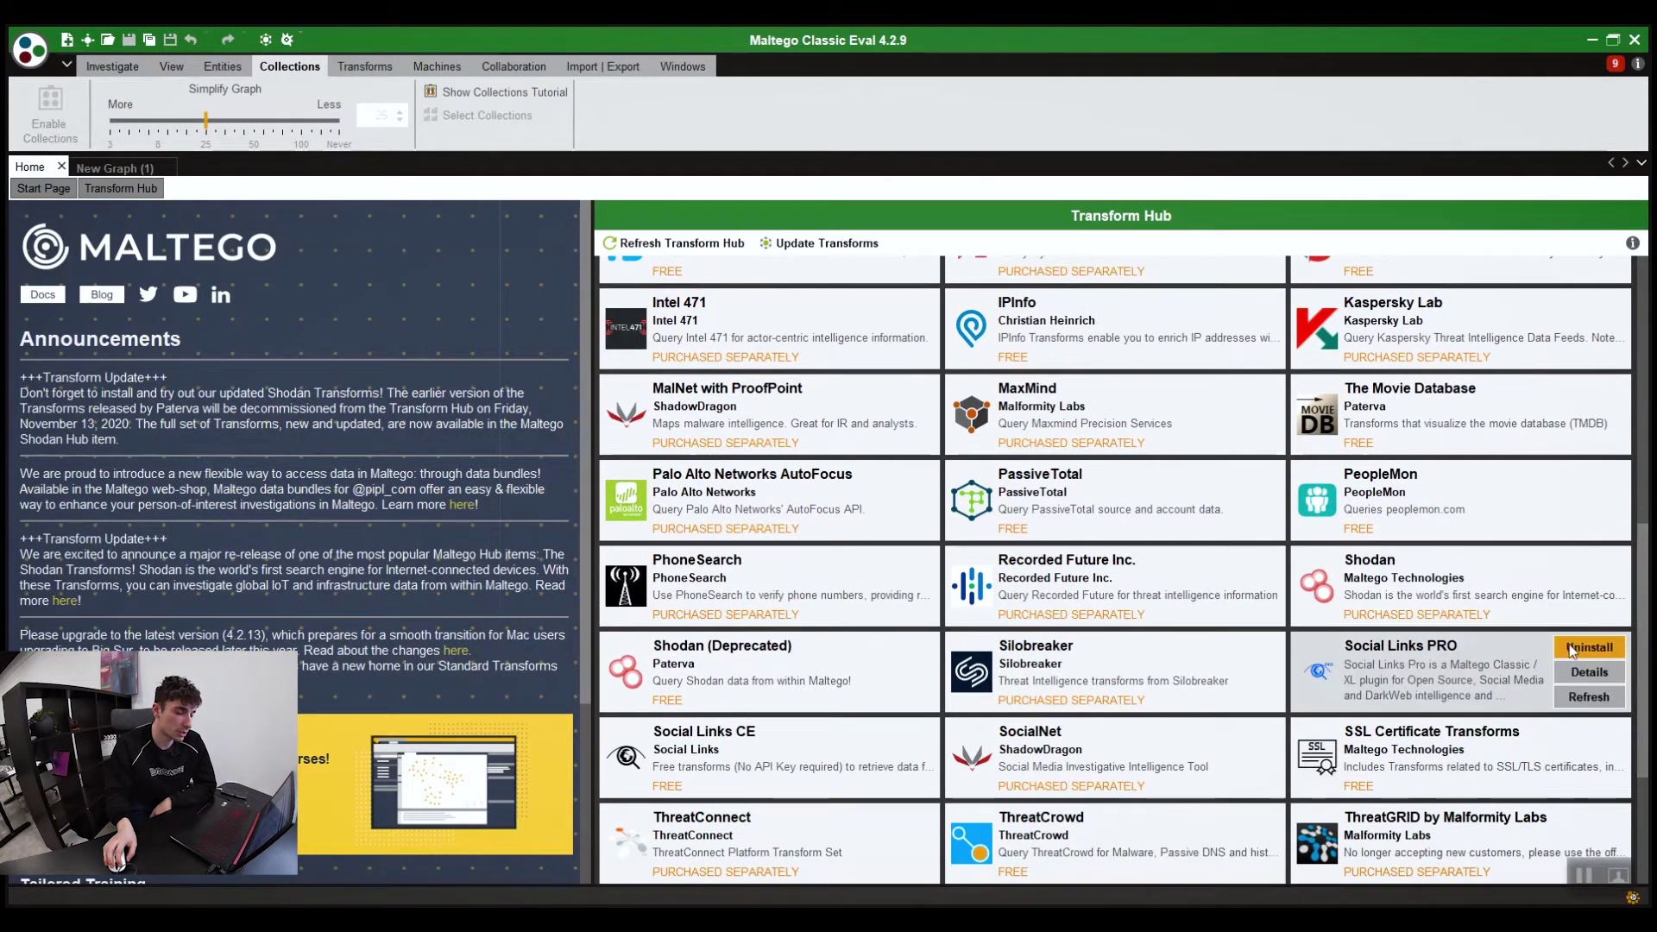
left_click(1590, 673)
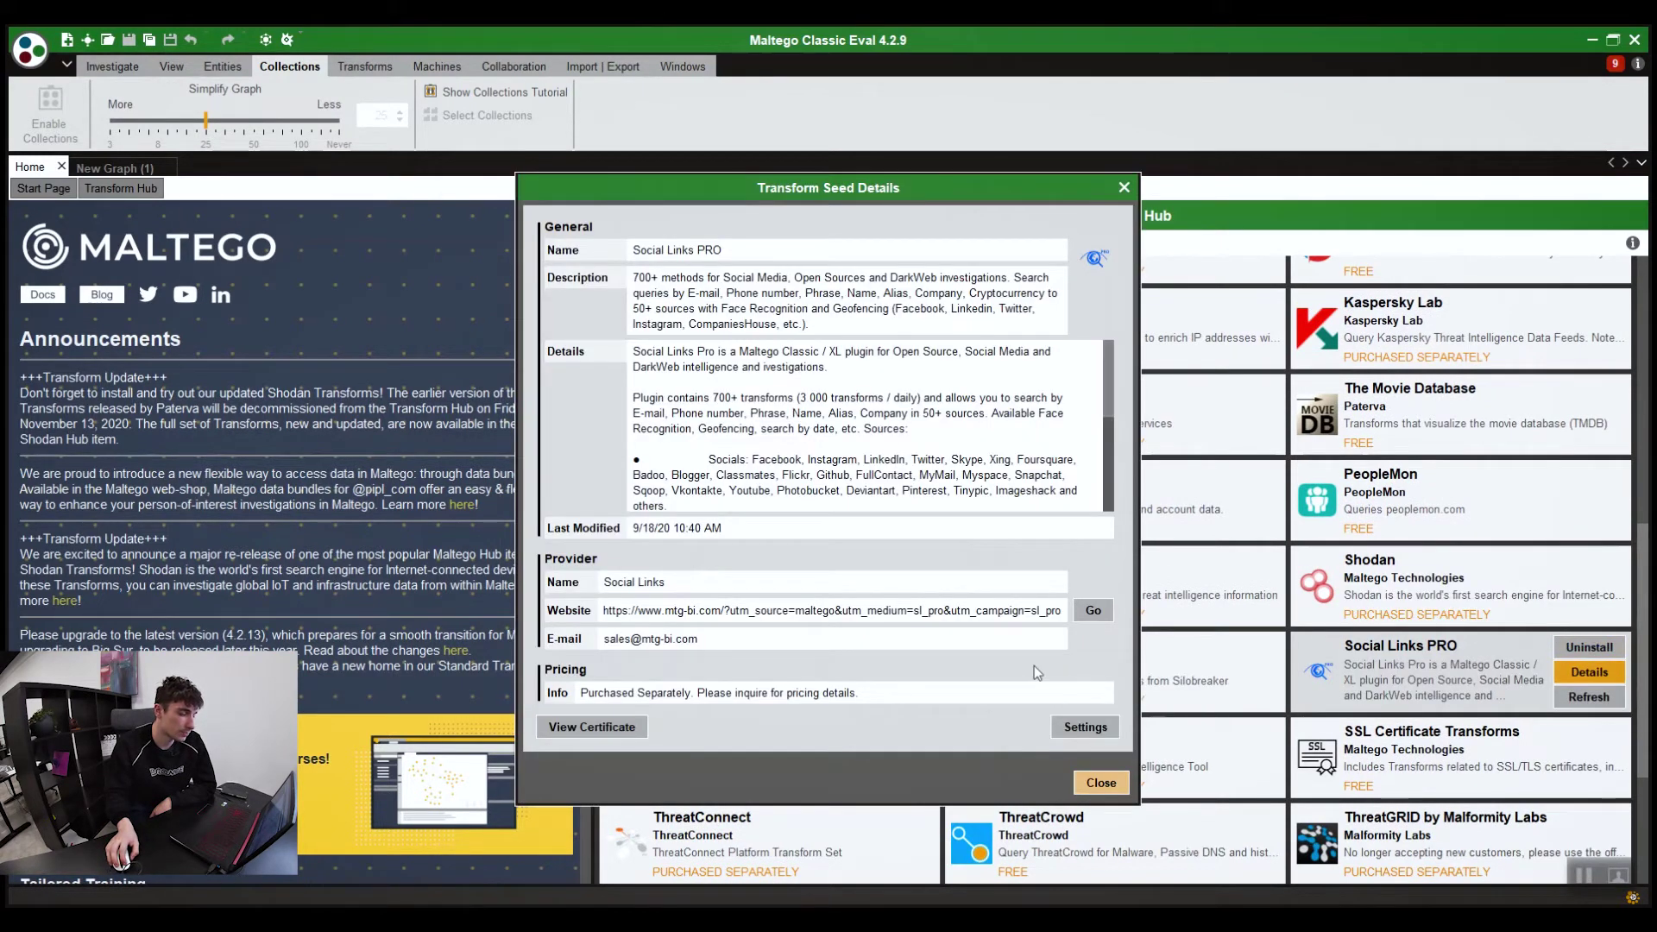
left_click(1071, 729)
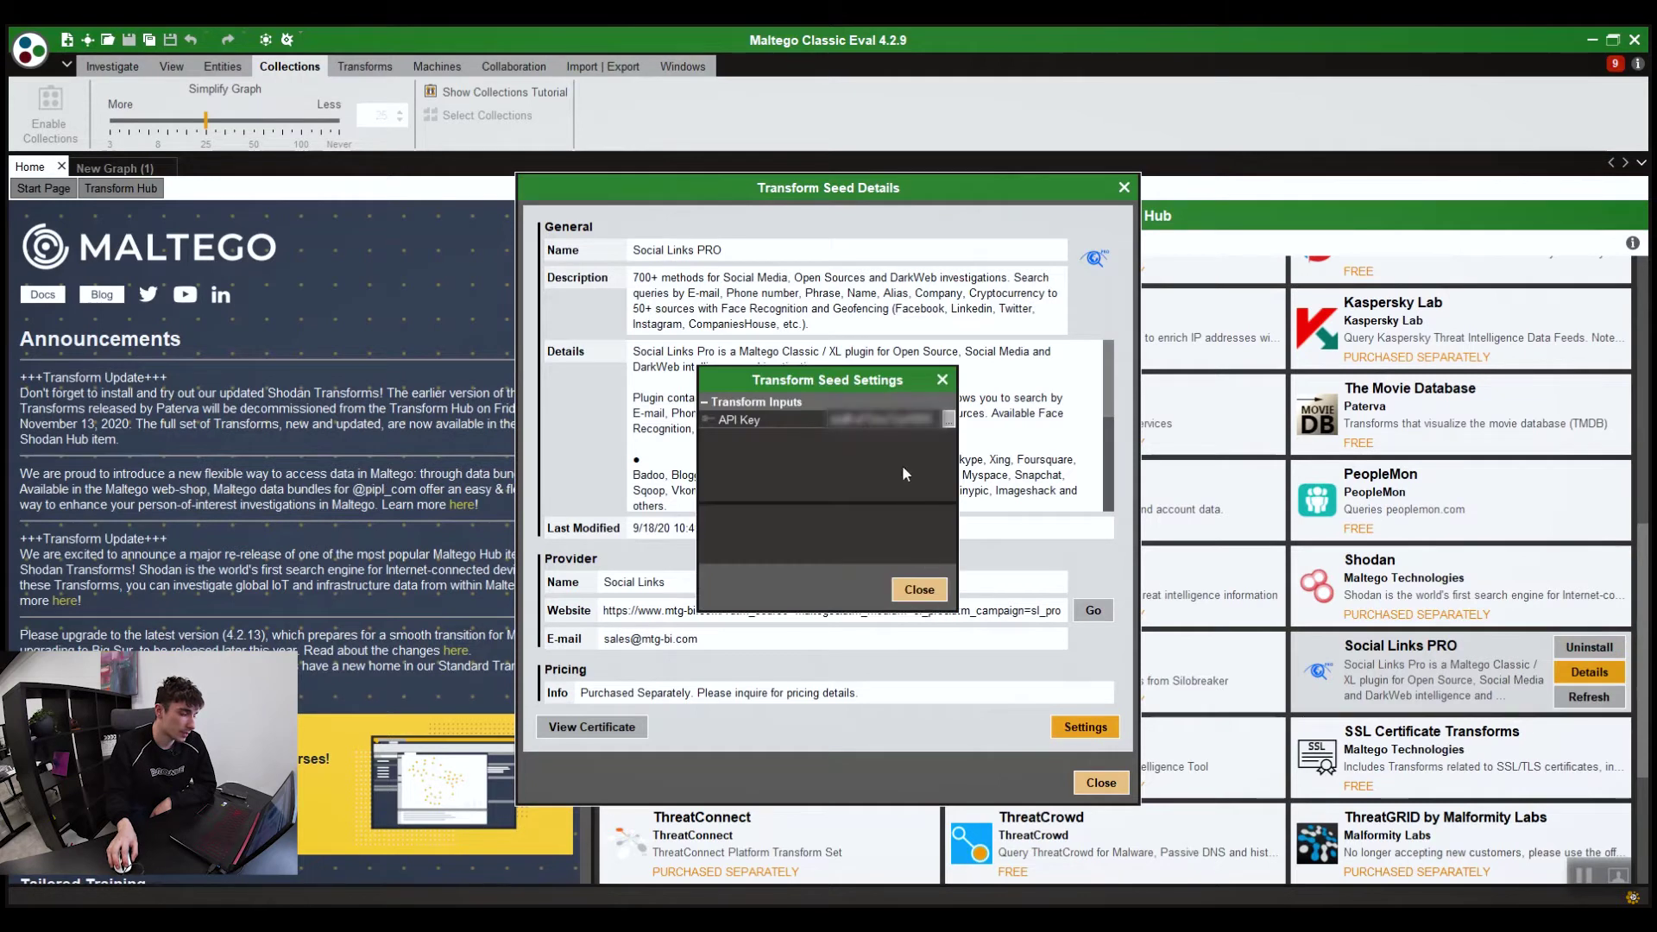
left_click(884, 420)
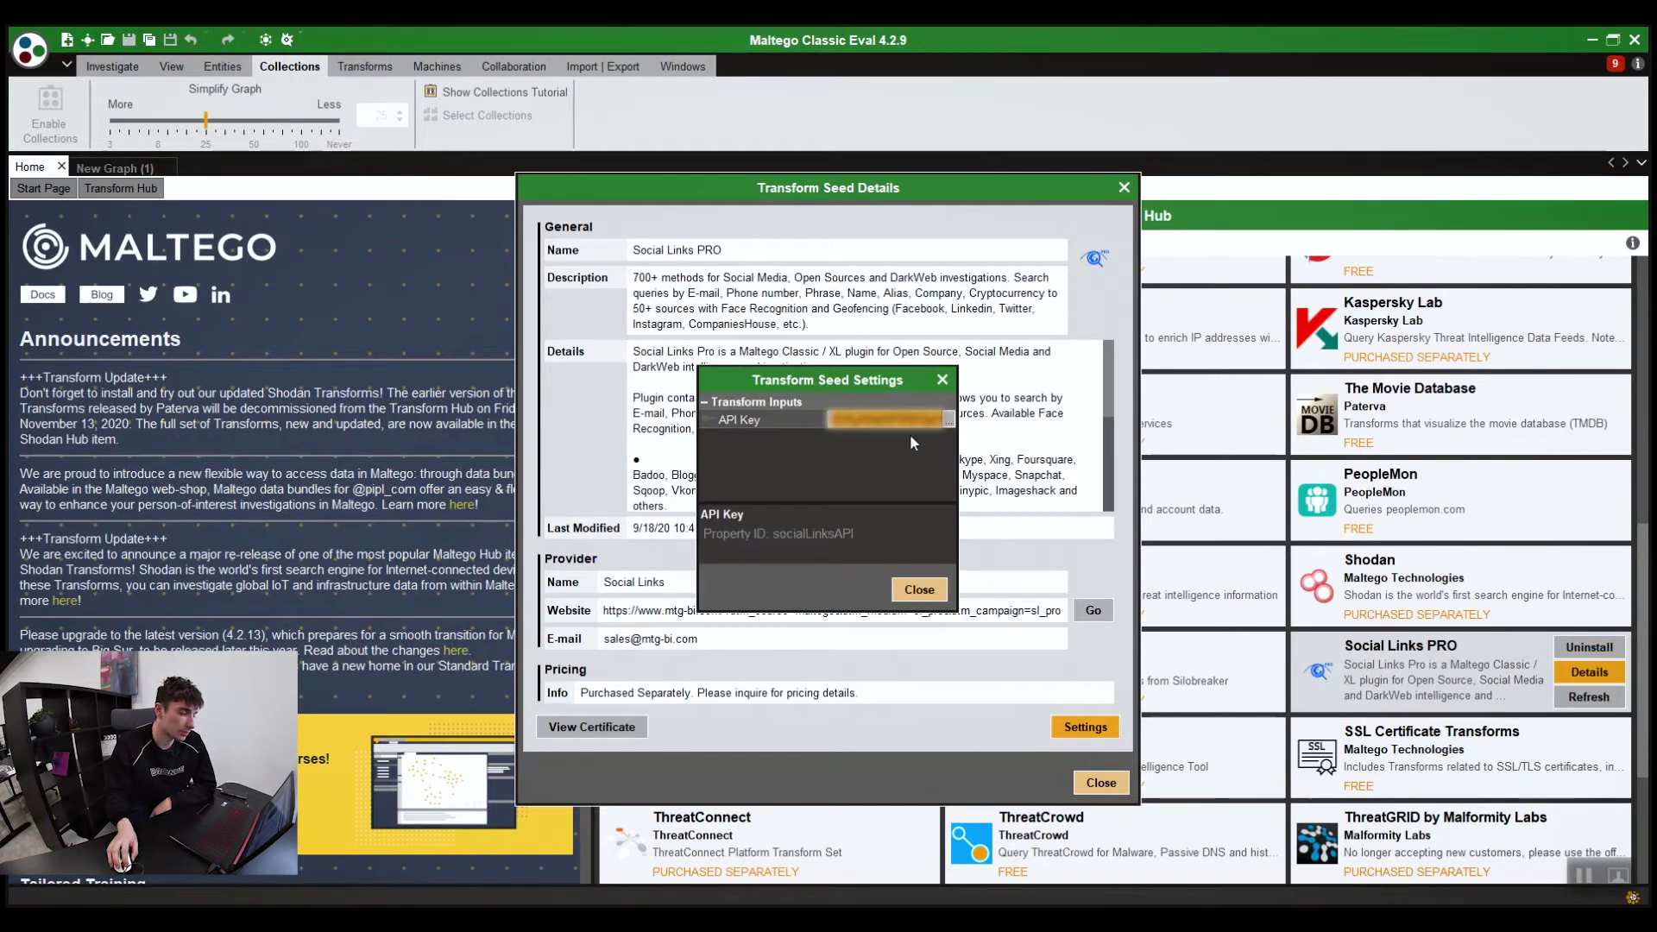
left_click(904, 592)
left_click(1110, 787)
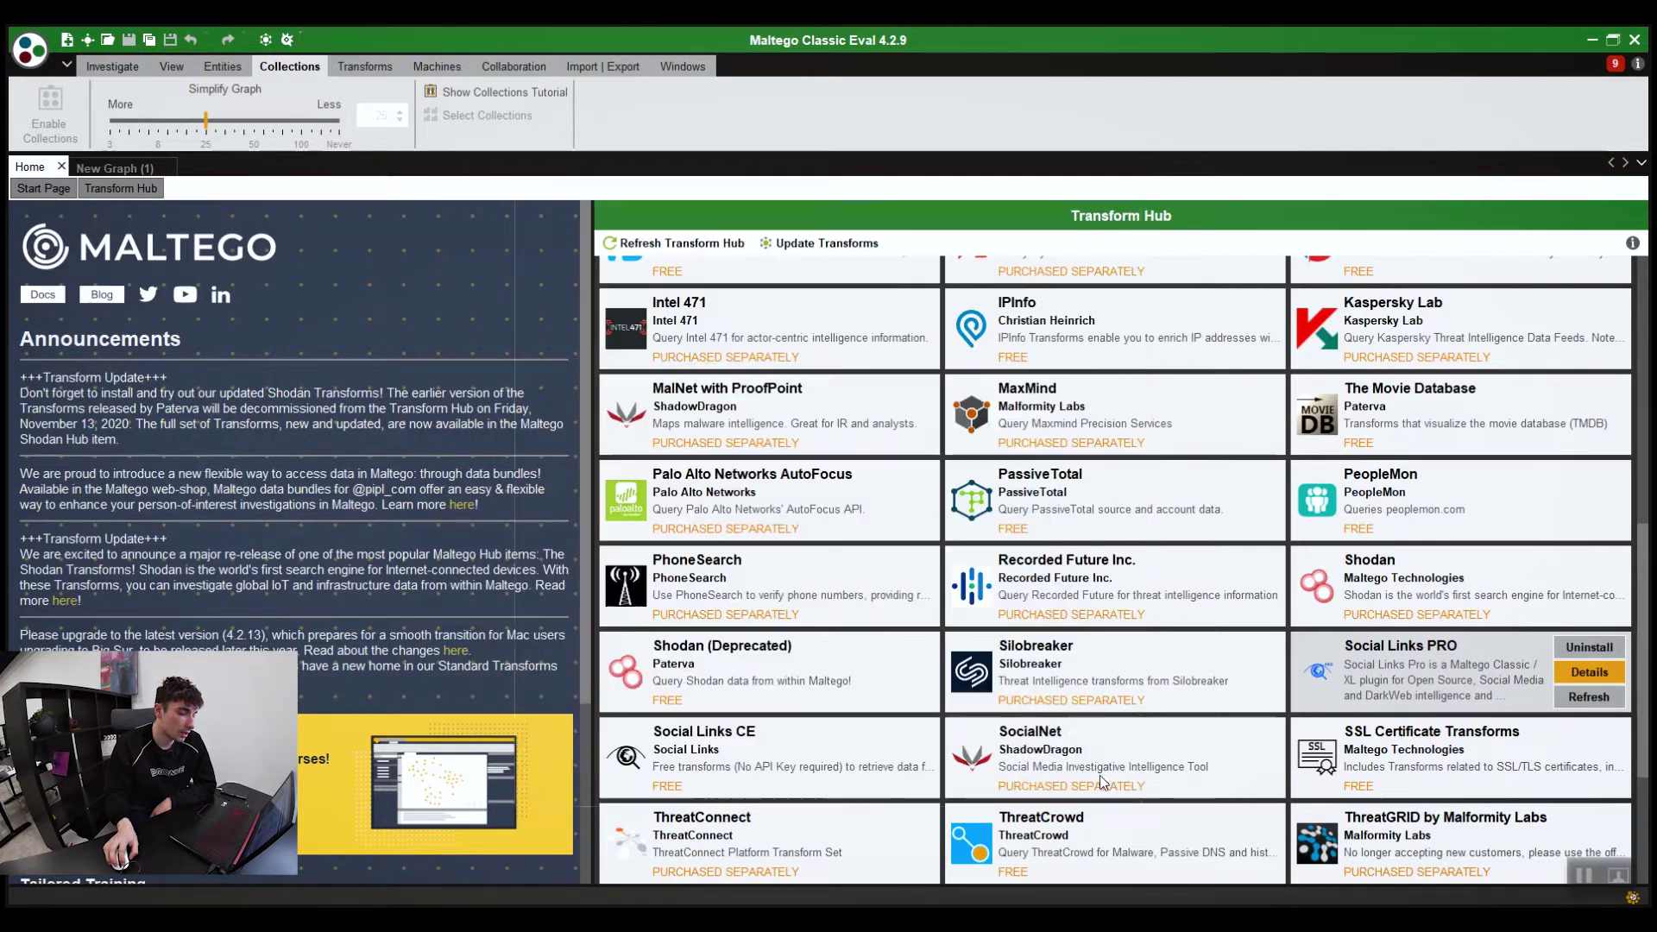
Step: Filter the full transform list in the Transform Manager by "pipl"
mouse_move(1273, 489)
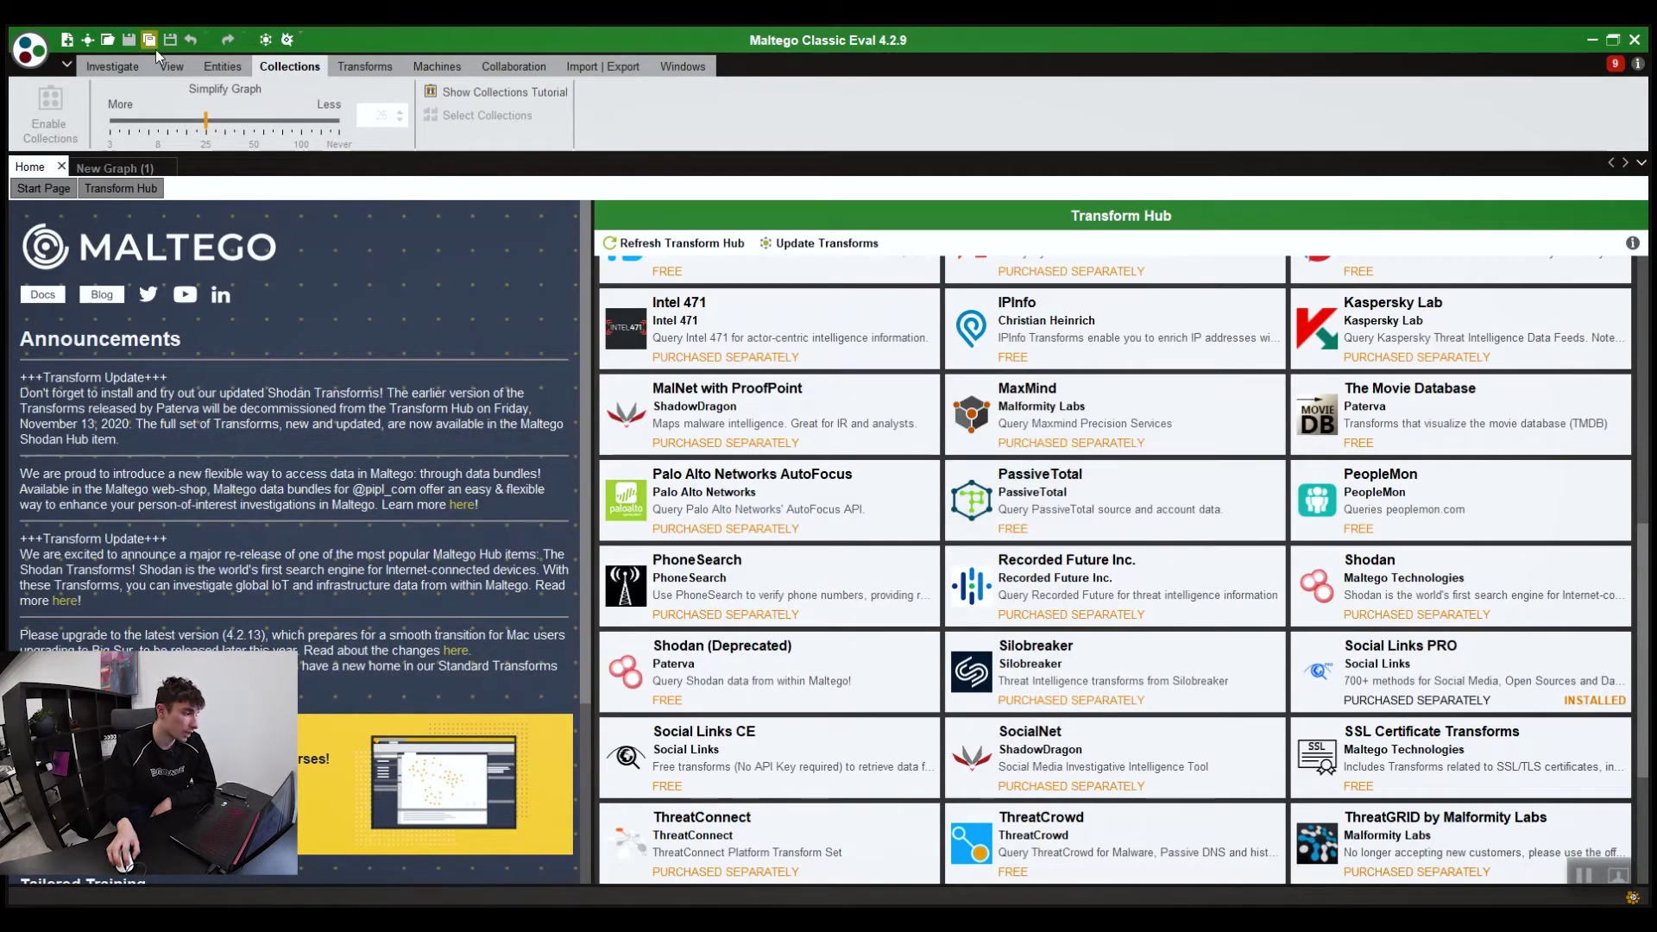
left_click(112, 67)
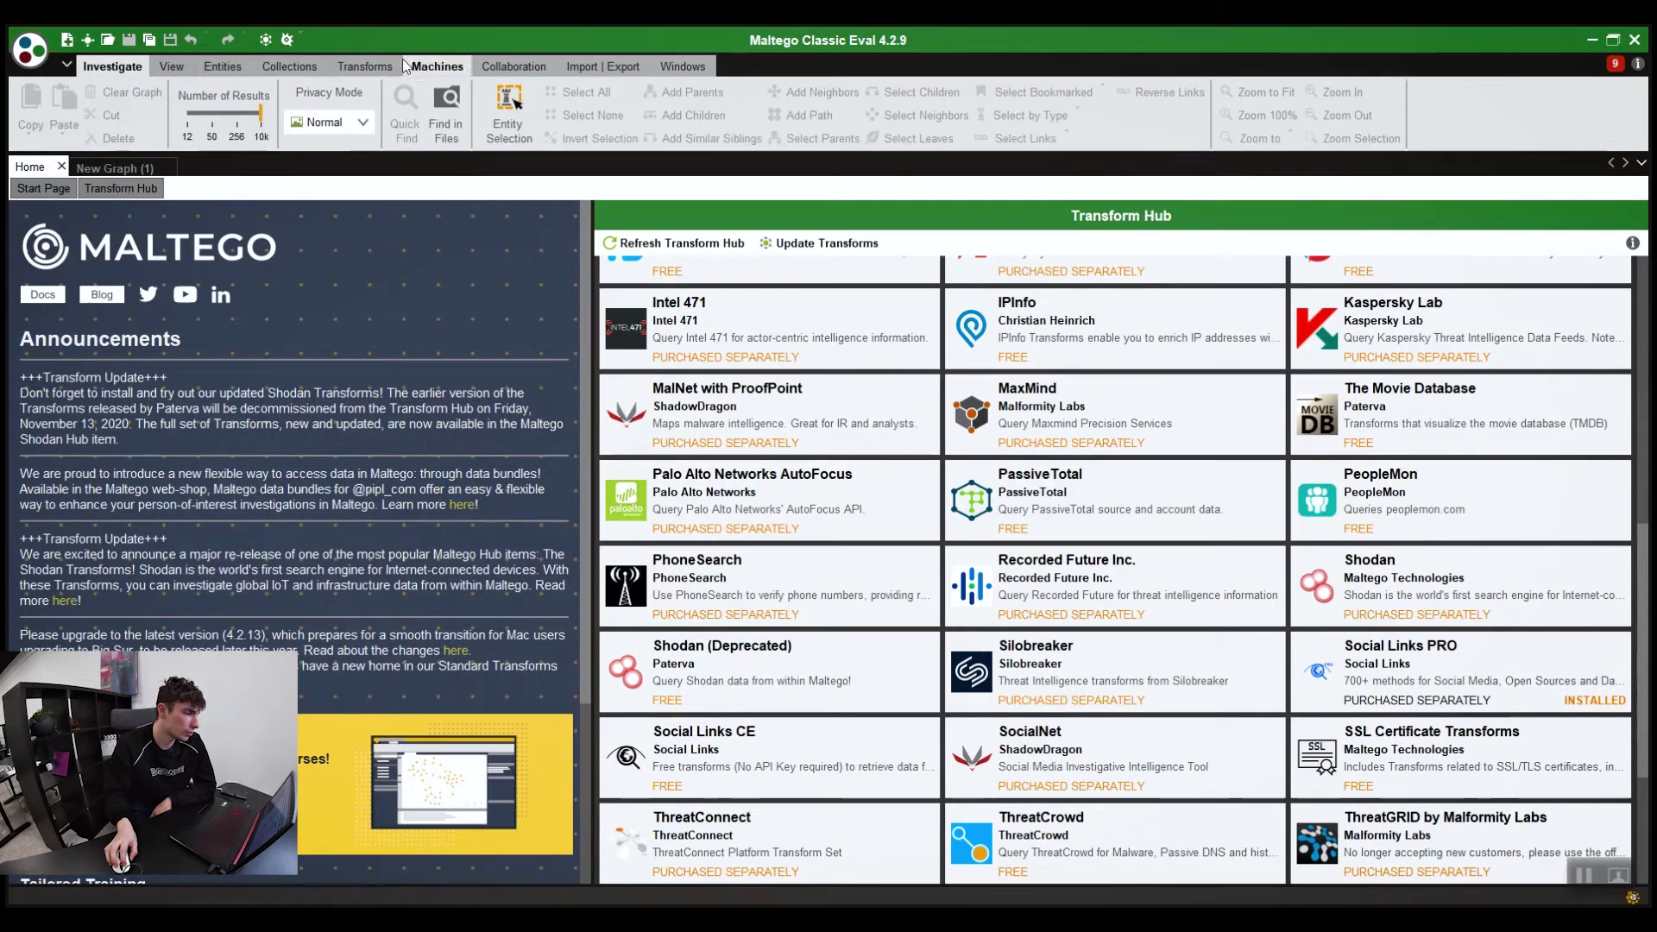
left_click(366, 66)
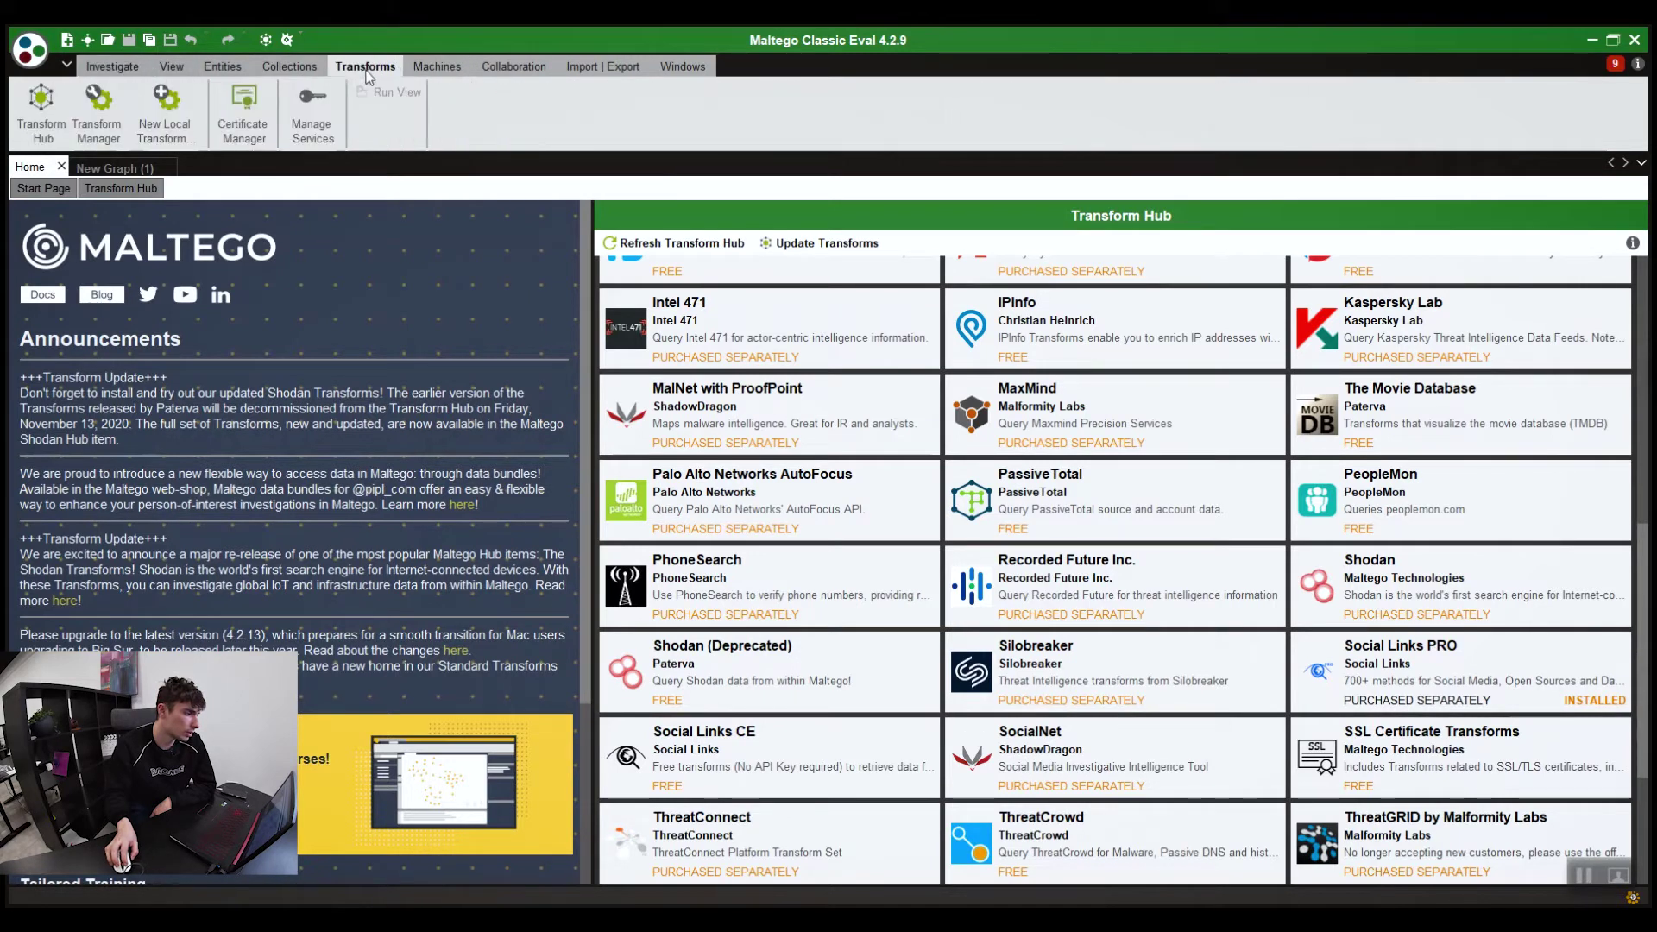
left_click(88, 115)
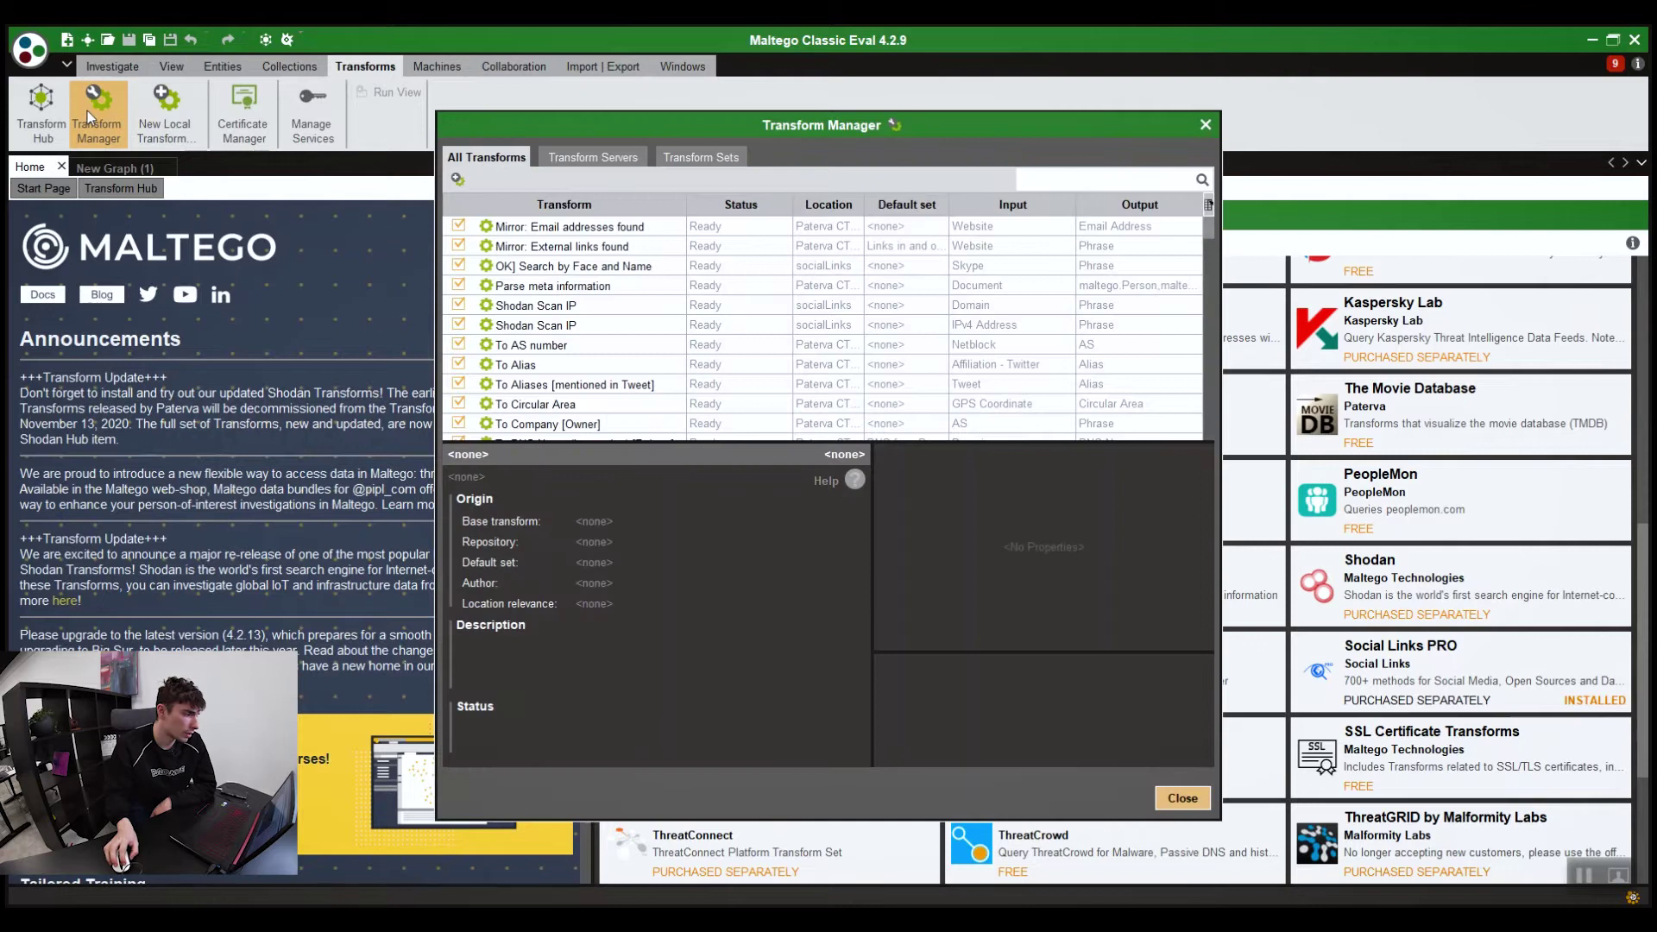
left_click(1109, 179)
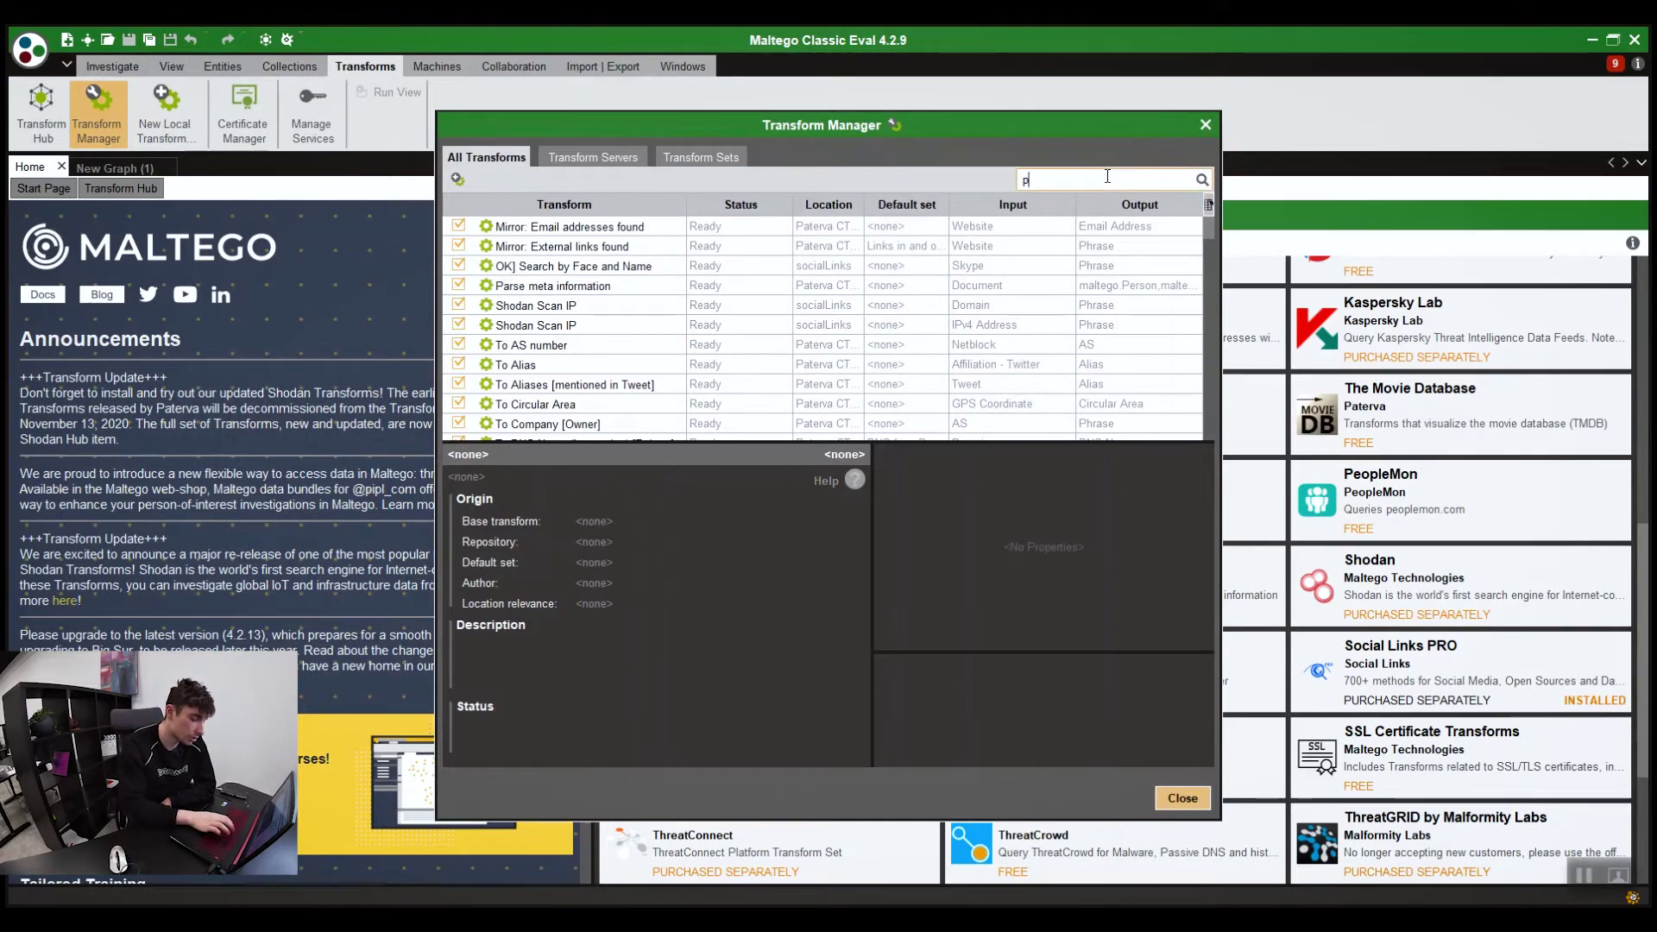
type("pipl")
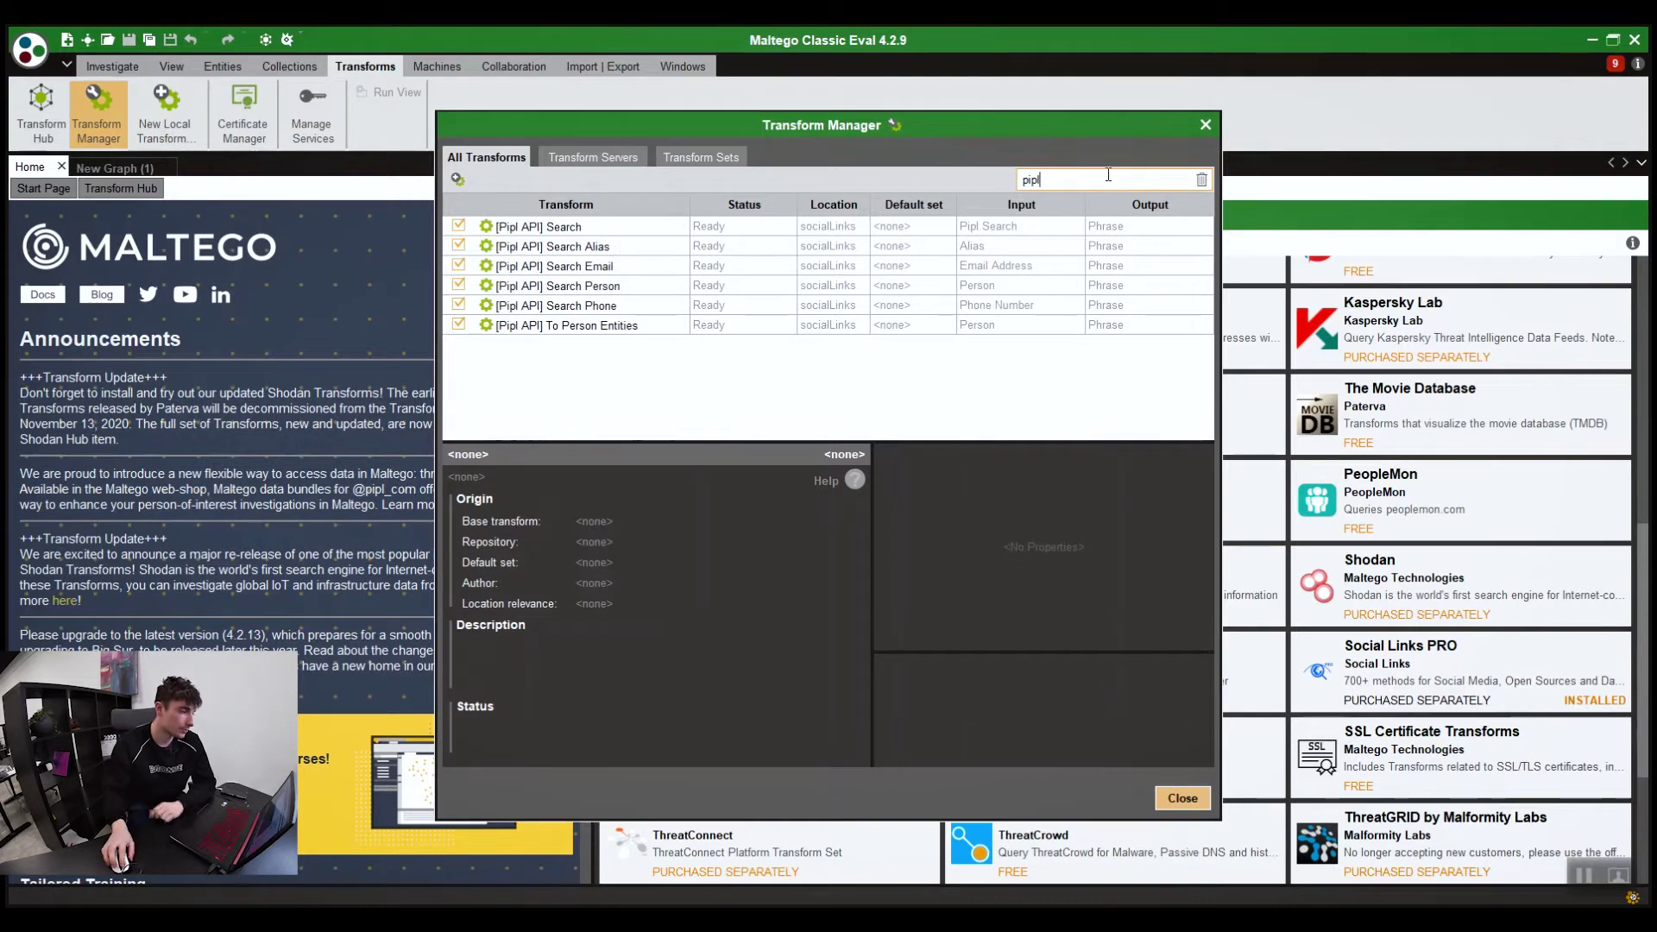
Step: Select all the Pipl API transforms together and bring up their shared pipl.com API Key input
left_click(583, 228)
left_click(649, 326, "shift")
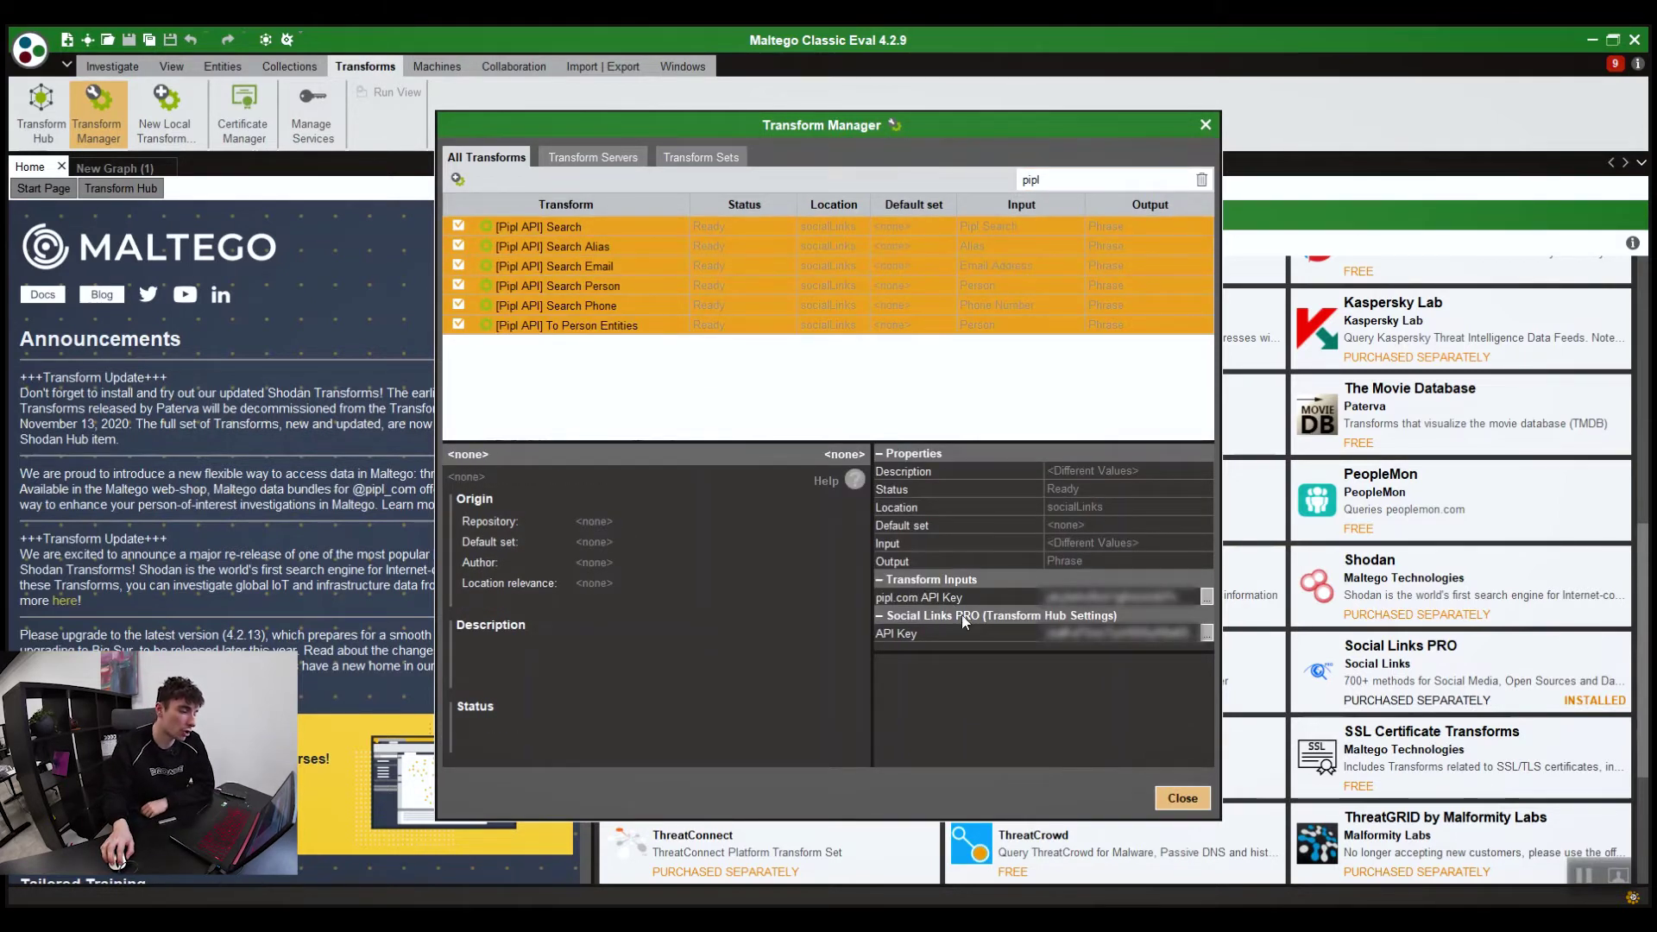
left_click(1152, 598)
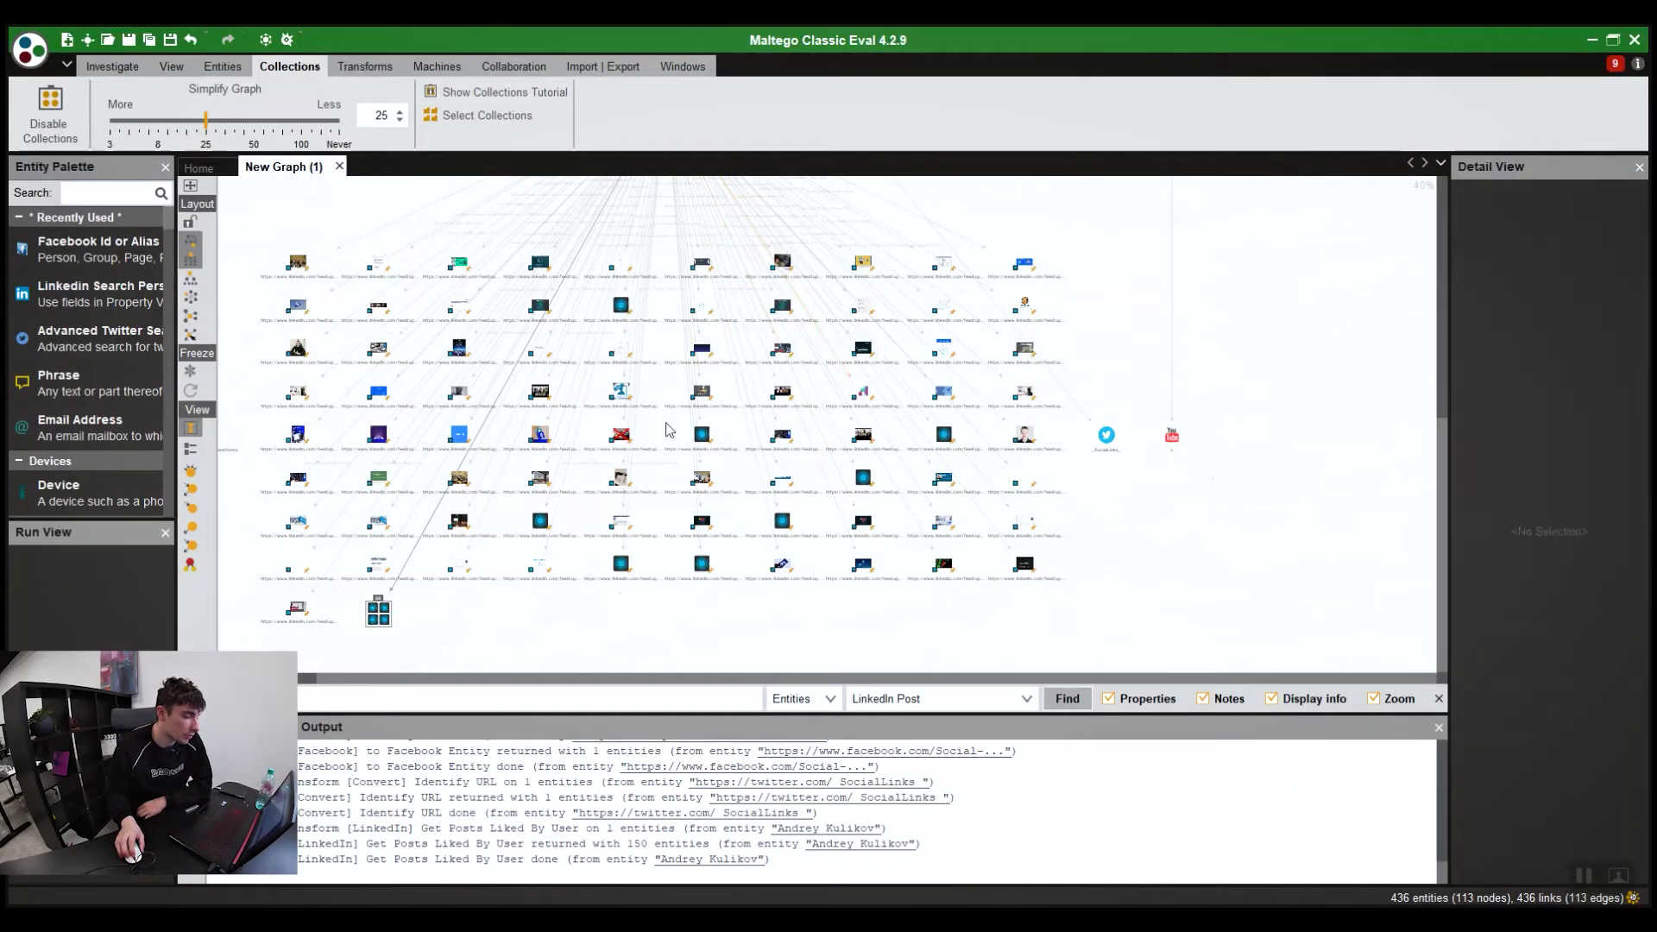
Step: Inspect the LinkedIn profile entity that links to the large block of liked posts, and clear the selection
scroll(671, 435, "down", 3)
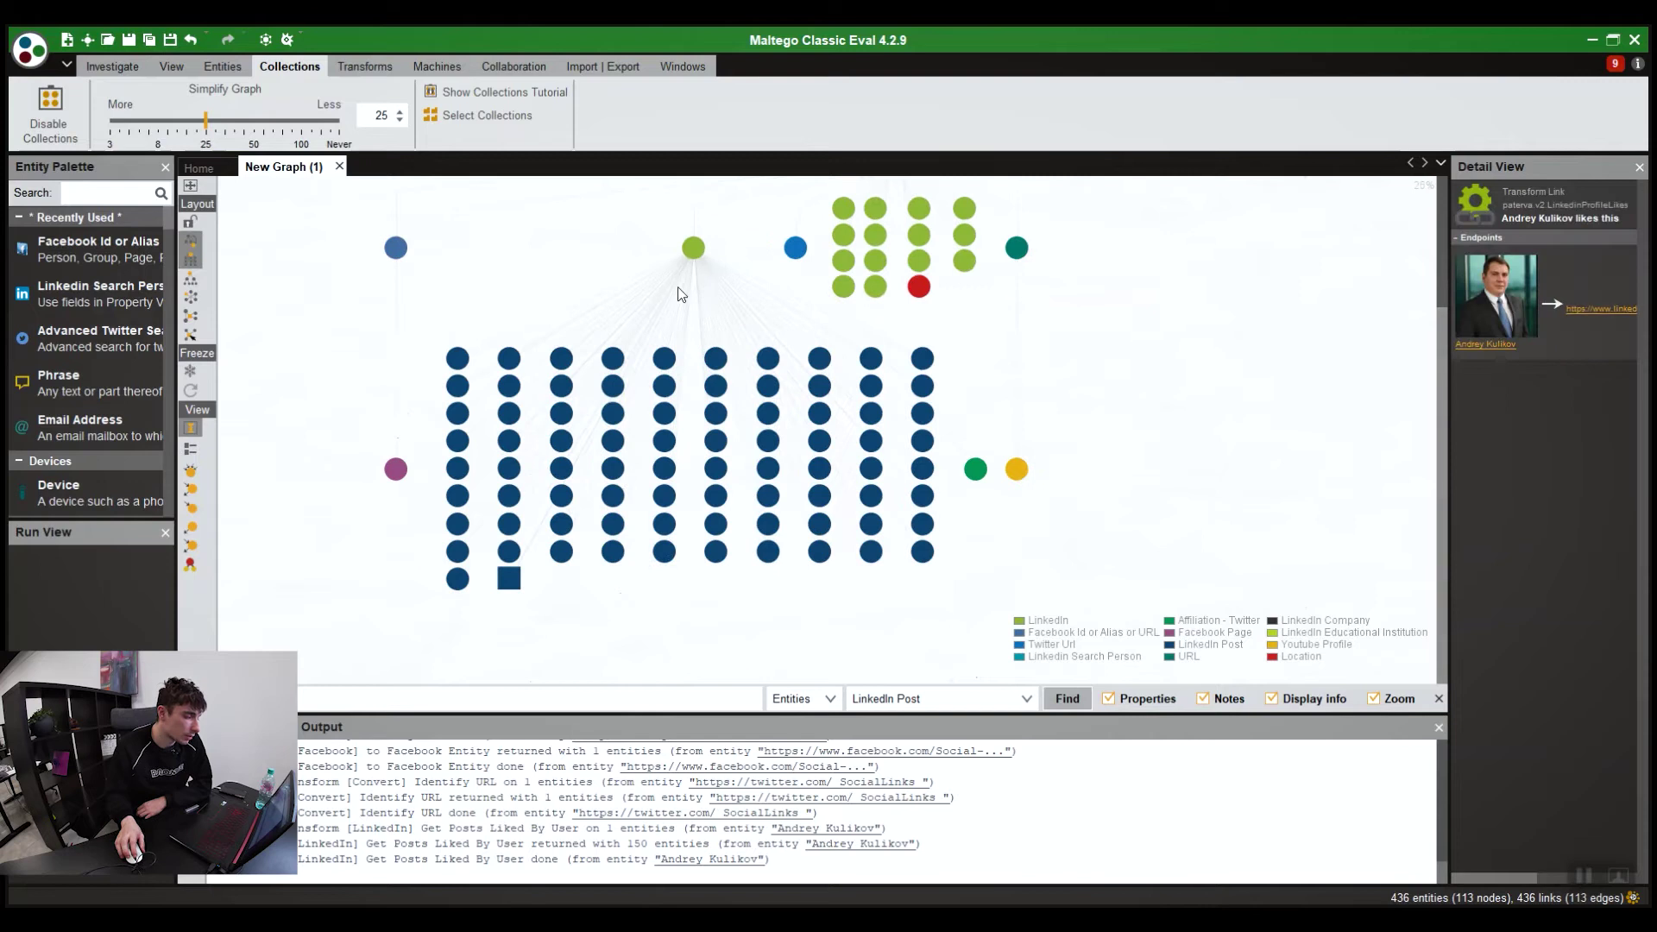
scroll(695, 285, "up", 3)
left_click(691, 238)
scroll(695, 250, "up", 2)
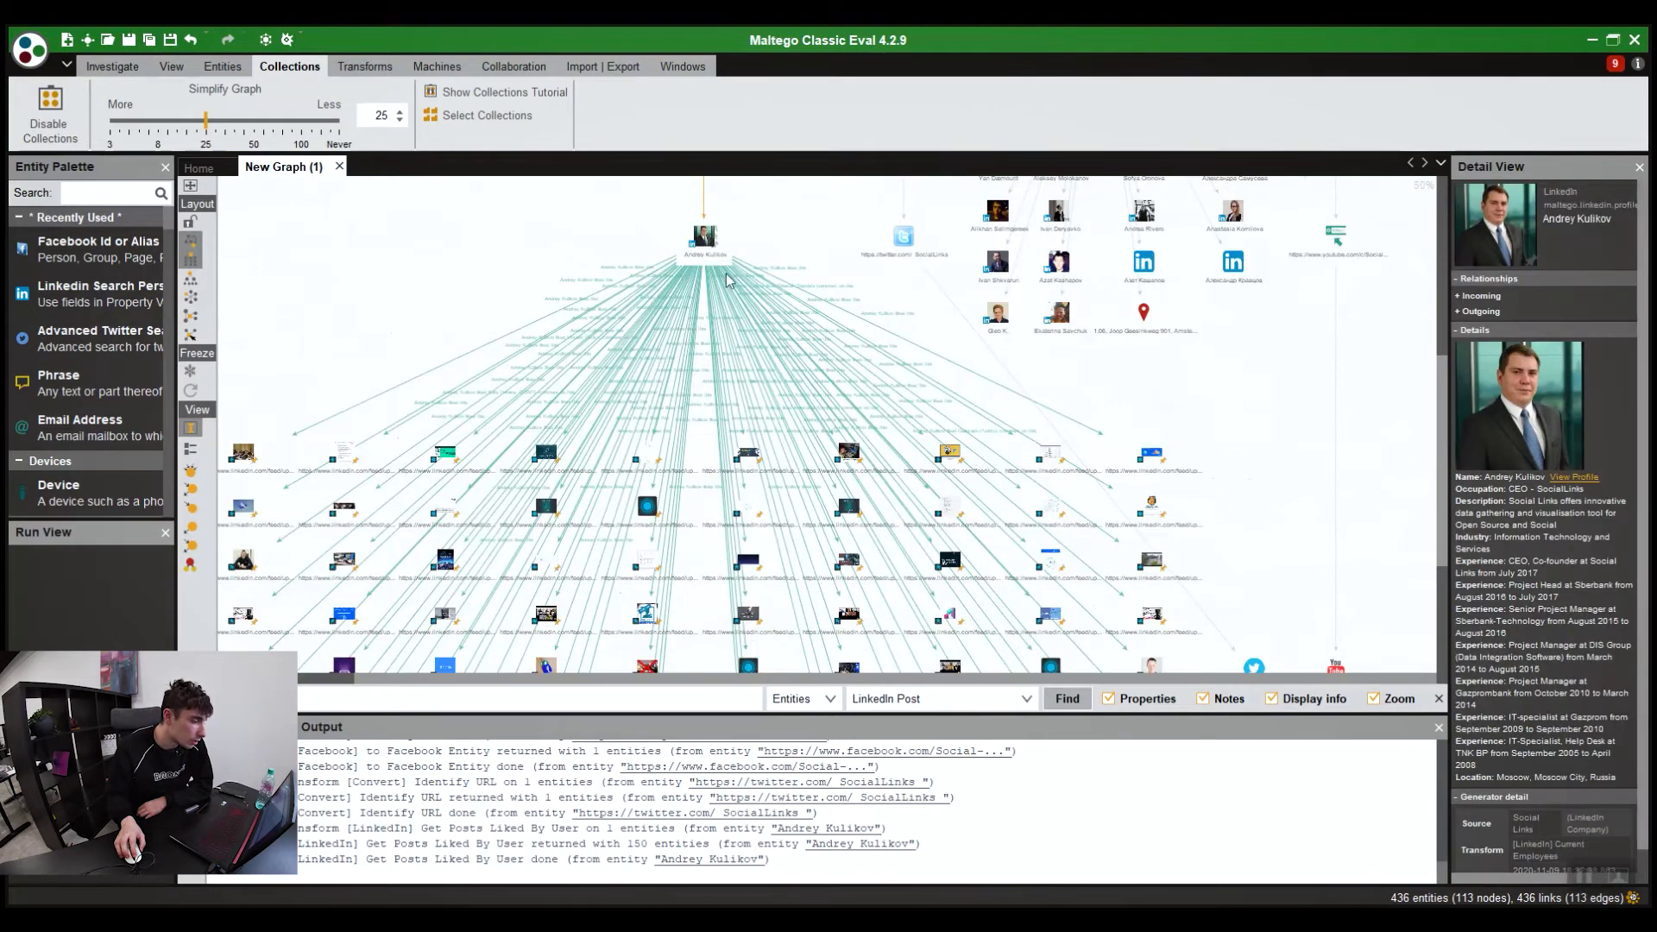
left_click(777, 405)
left_click(576, 359)
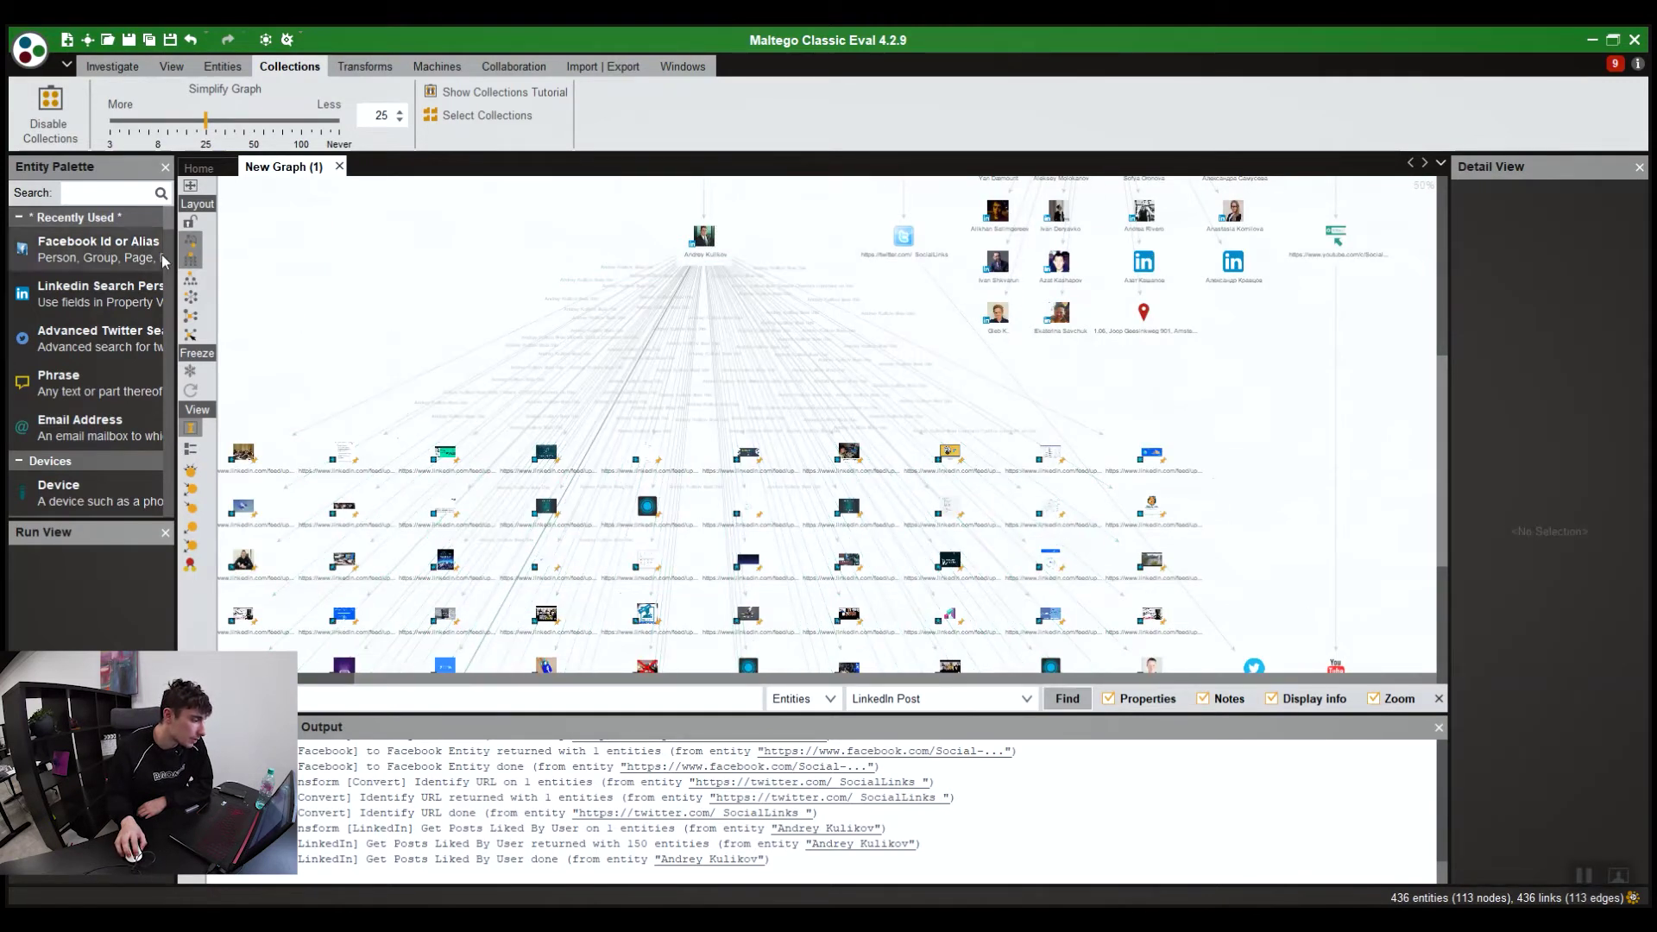
Step: Widen the Entity Palette until full entity names fit, and bring up the graph investigation commands
left_click_drag(264, 283, 271, 281)
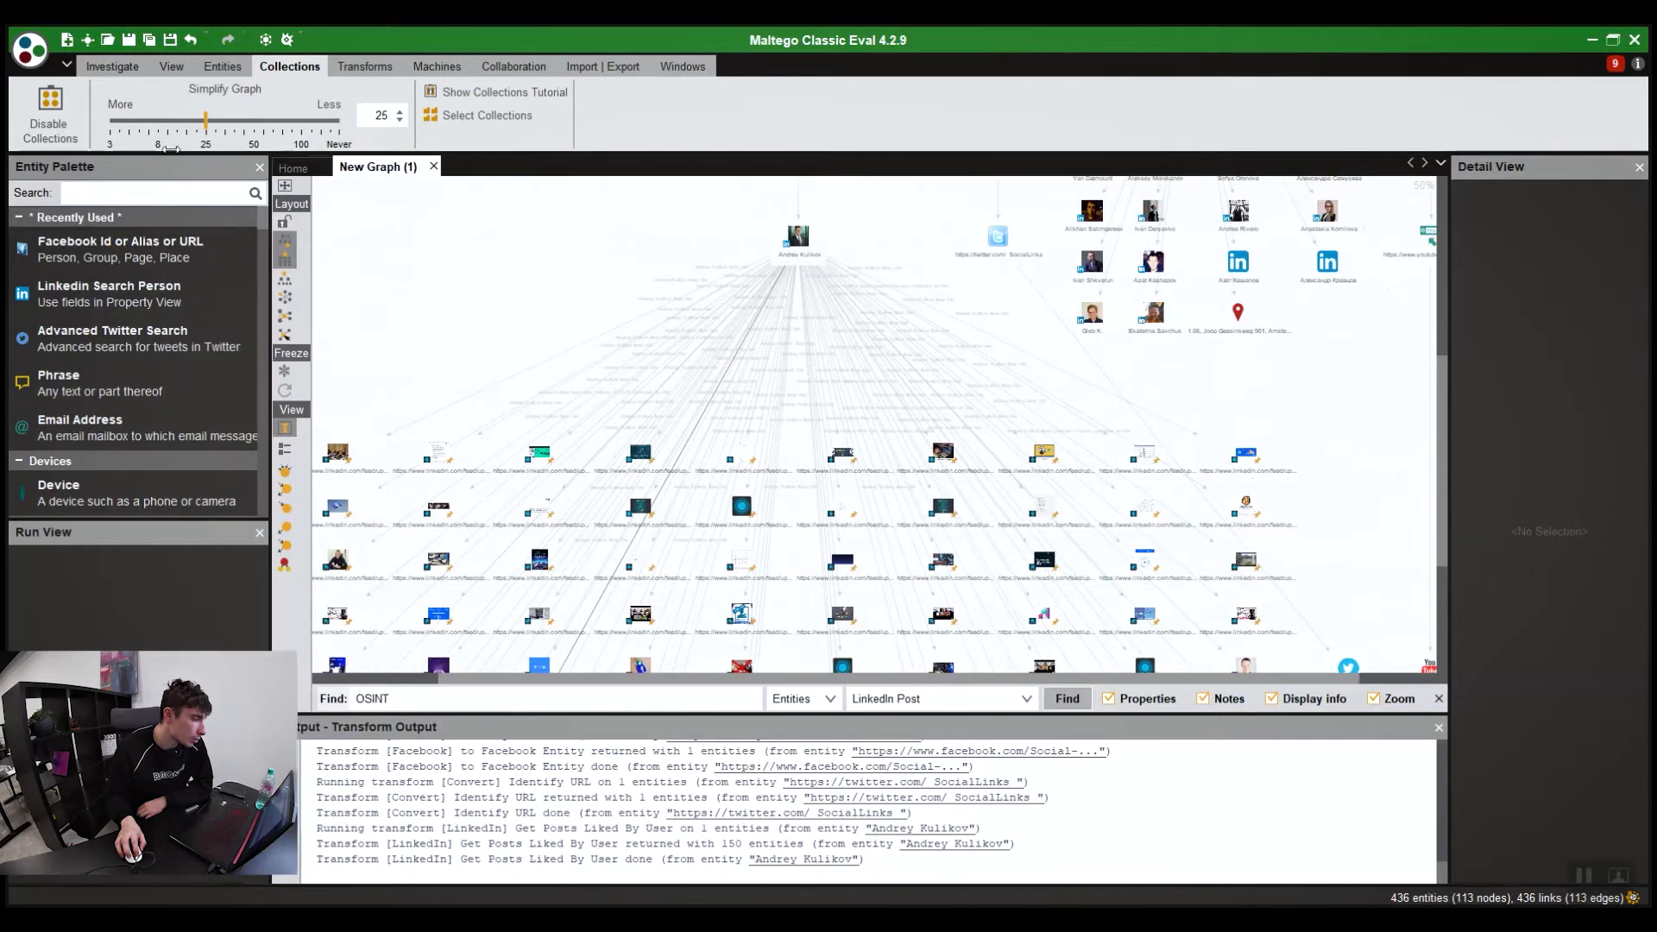
left_click(132, 65)
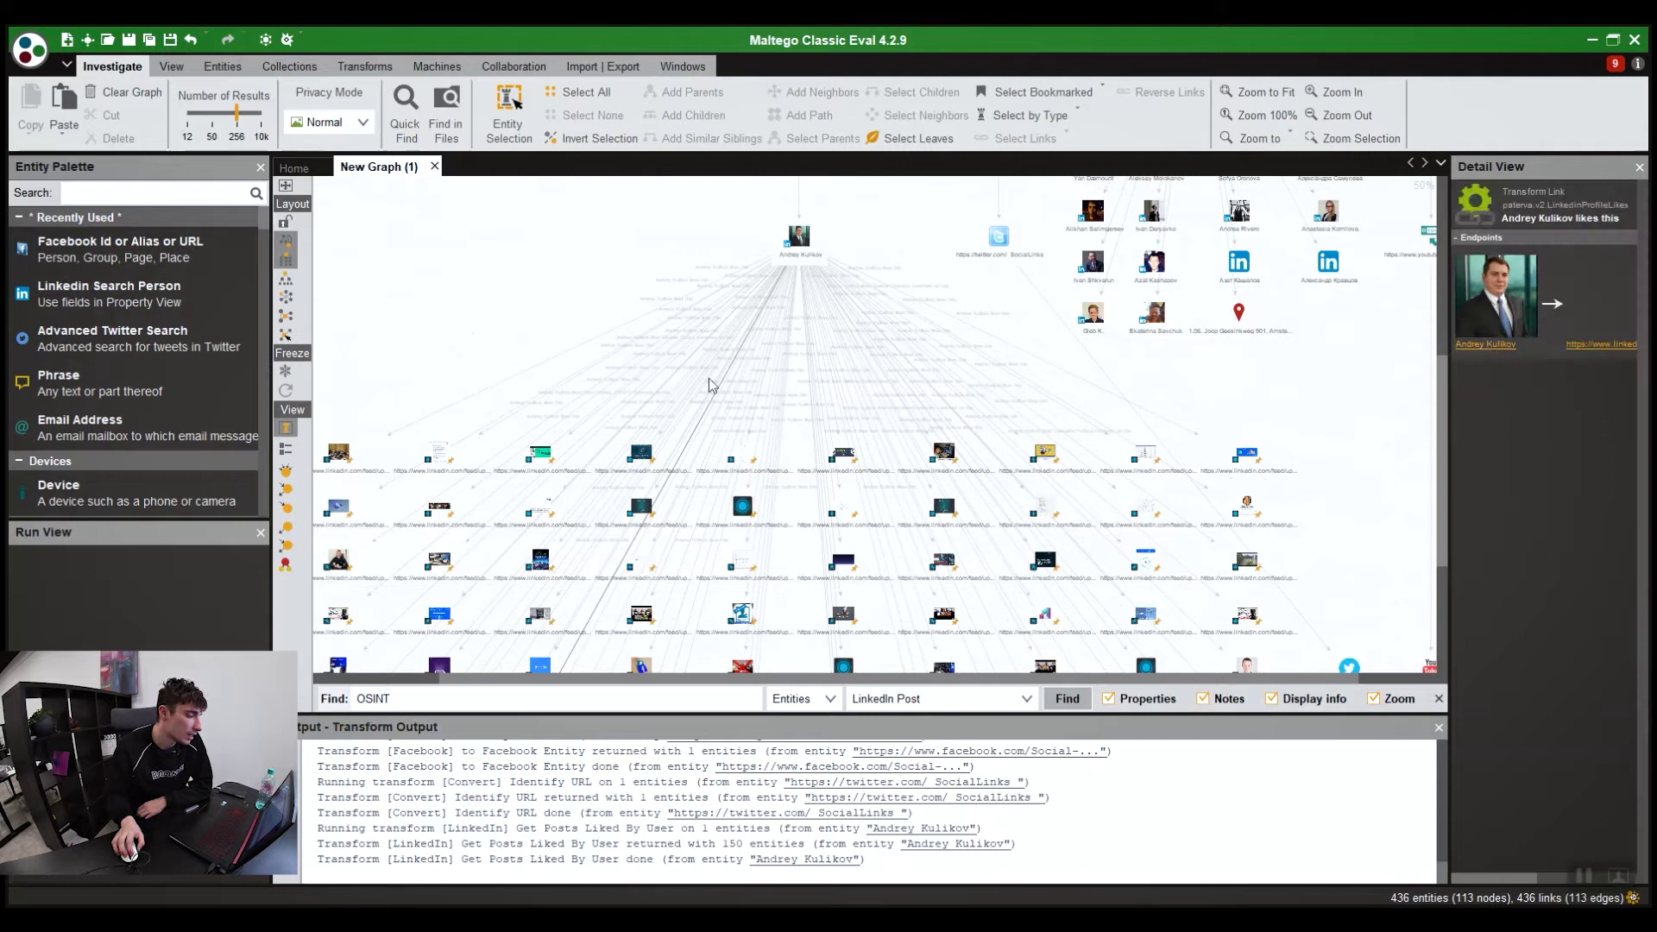
Step: Inspect the details of the first LinkedIn post in the top row of liked posts
left_click_drag(708, 379, 940, 272)
left_click_drag(636, 388, 648, 492)
scroll(642, 417, "up", 1)
scroll(641, 416, "up", 1)
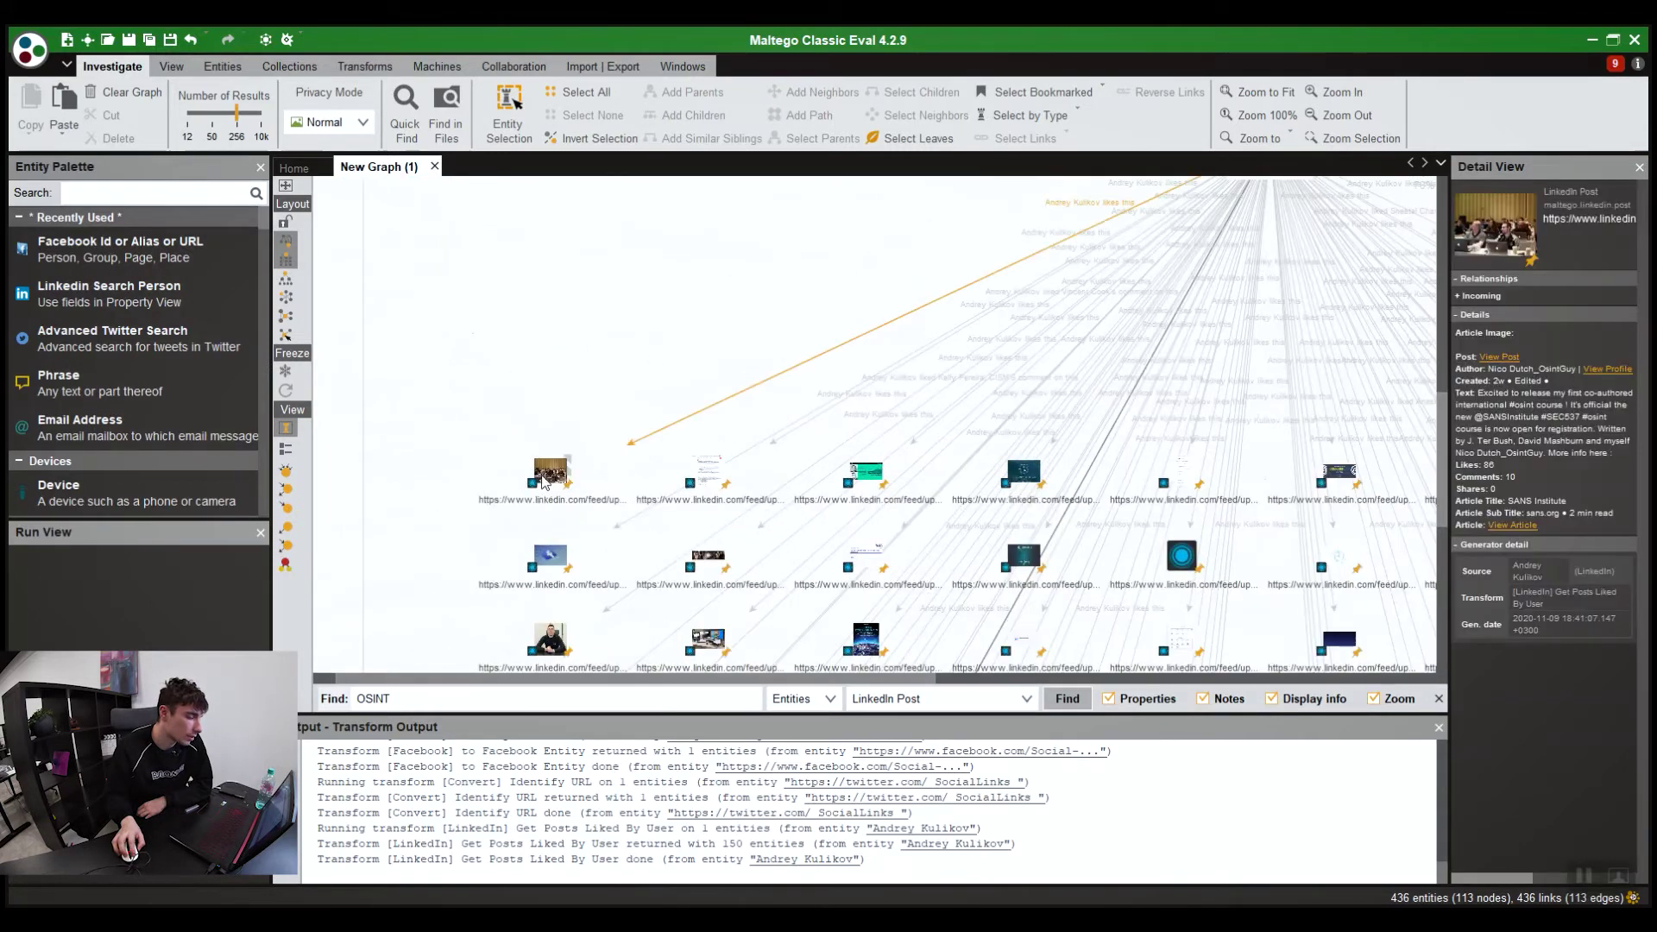
left_click(549, 473)
Step: Inspect the details of the Social Links Maltego Transforms Facebook page entity beside the liked posts
left_click_drag(625, 342, 614, 493)
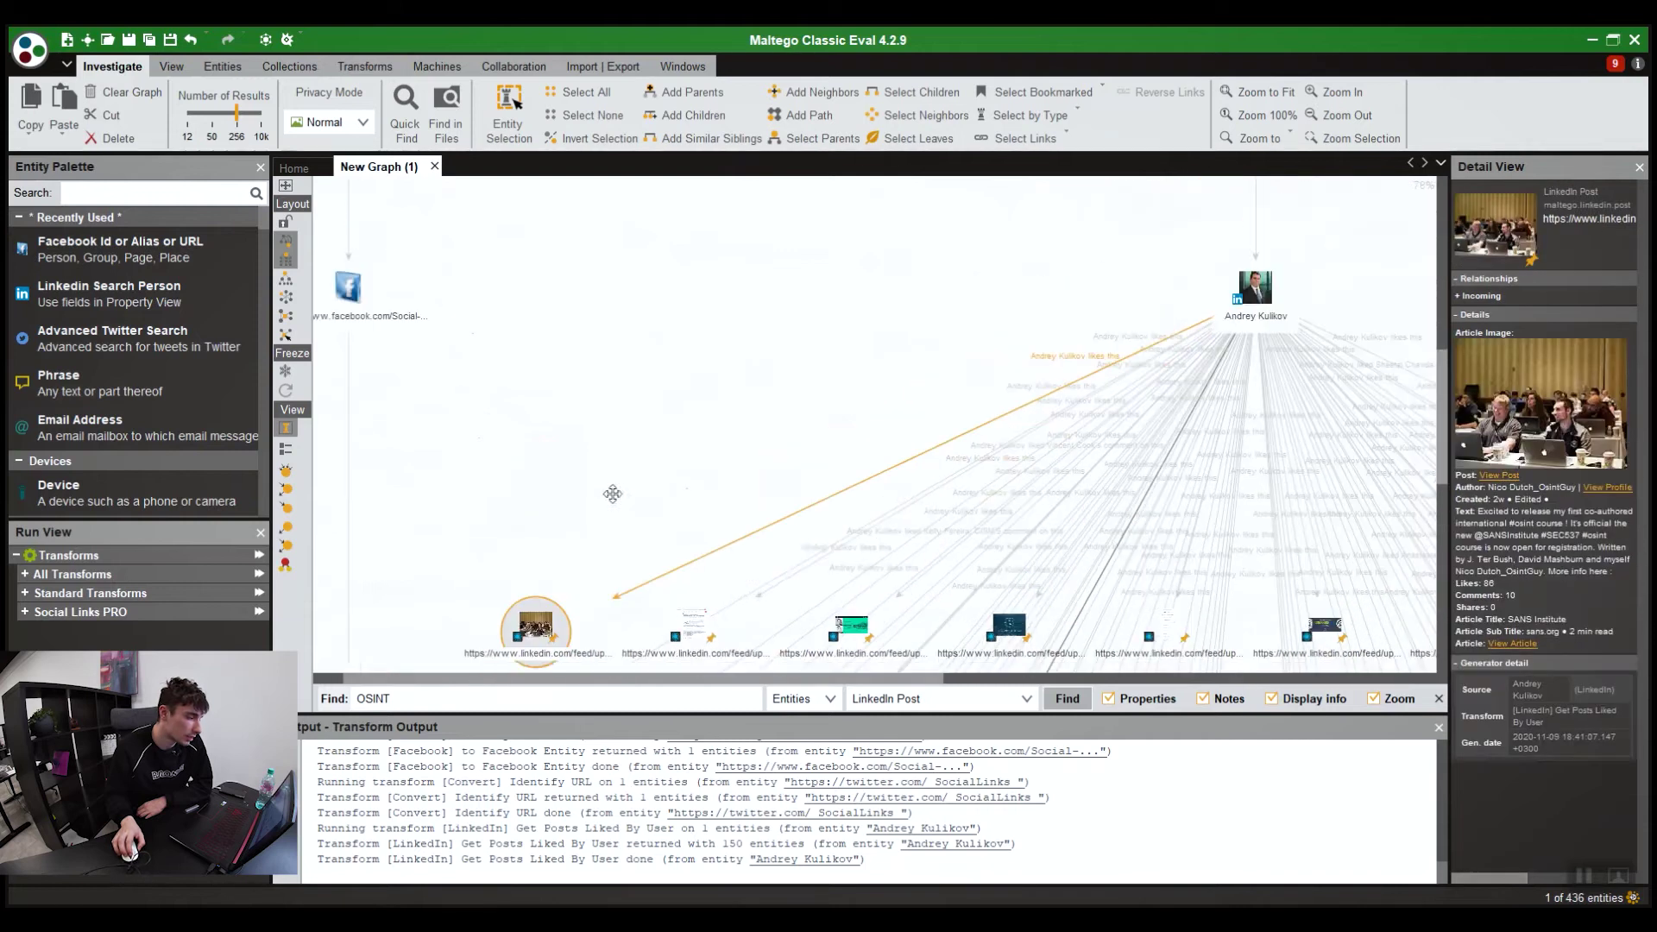
left_click_drag(484, 313, 888, 146)
left_click_drag(660, 589, 644, 313)
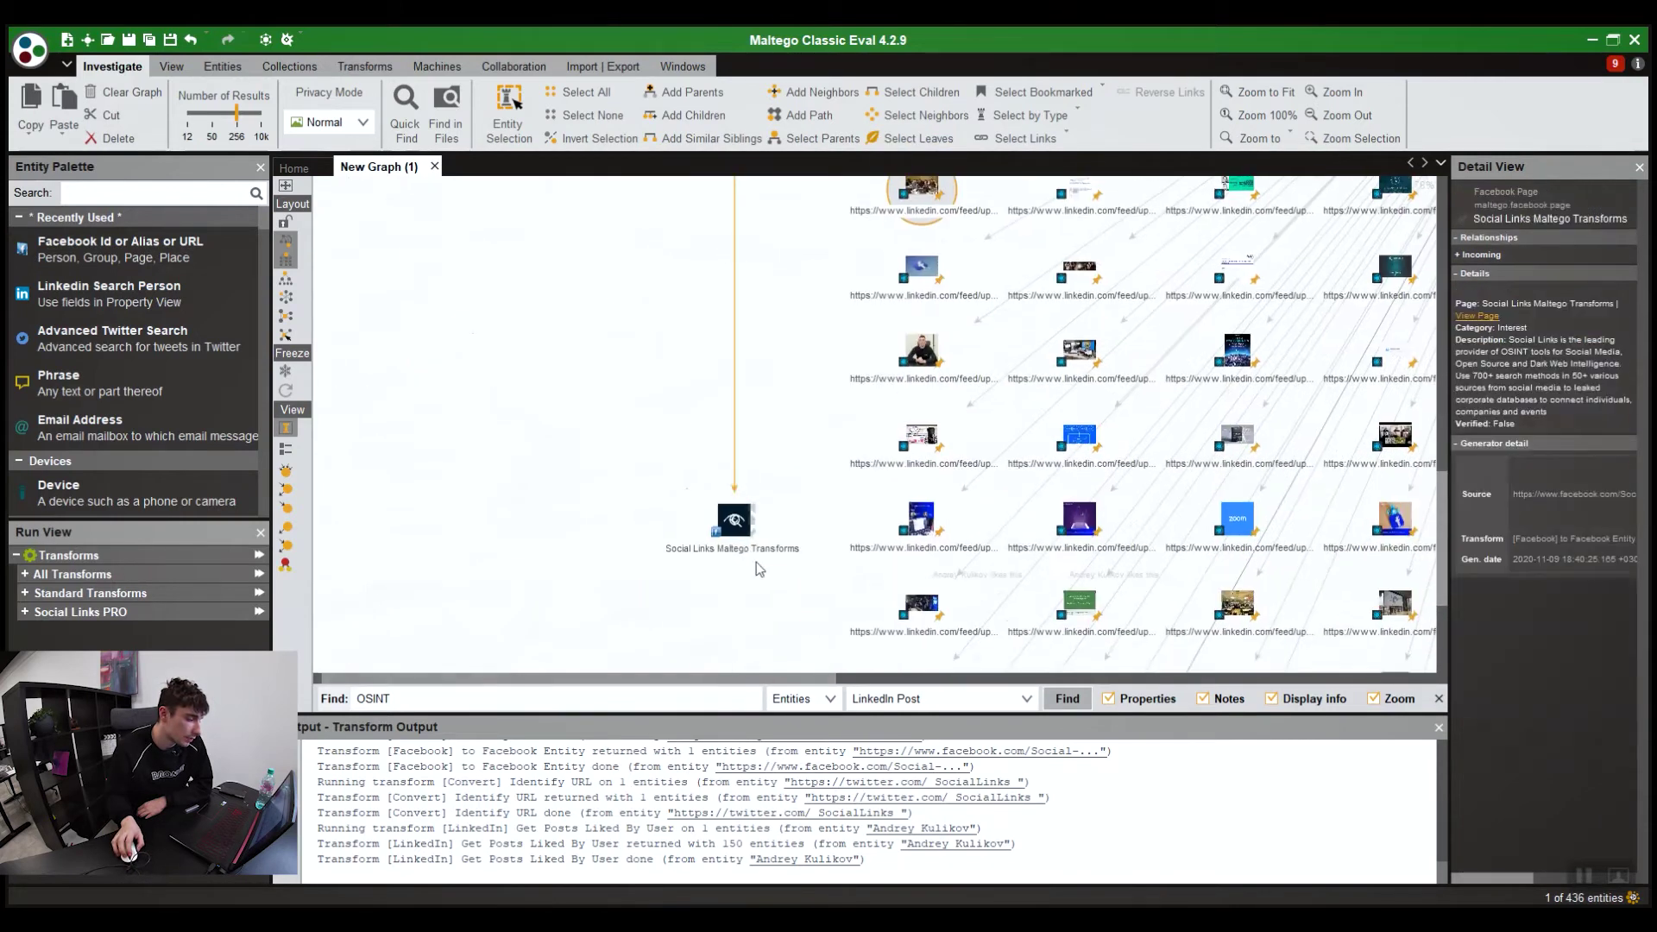
left_click(734, 520)
scroll(701, 380, "down", 3)
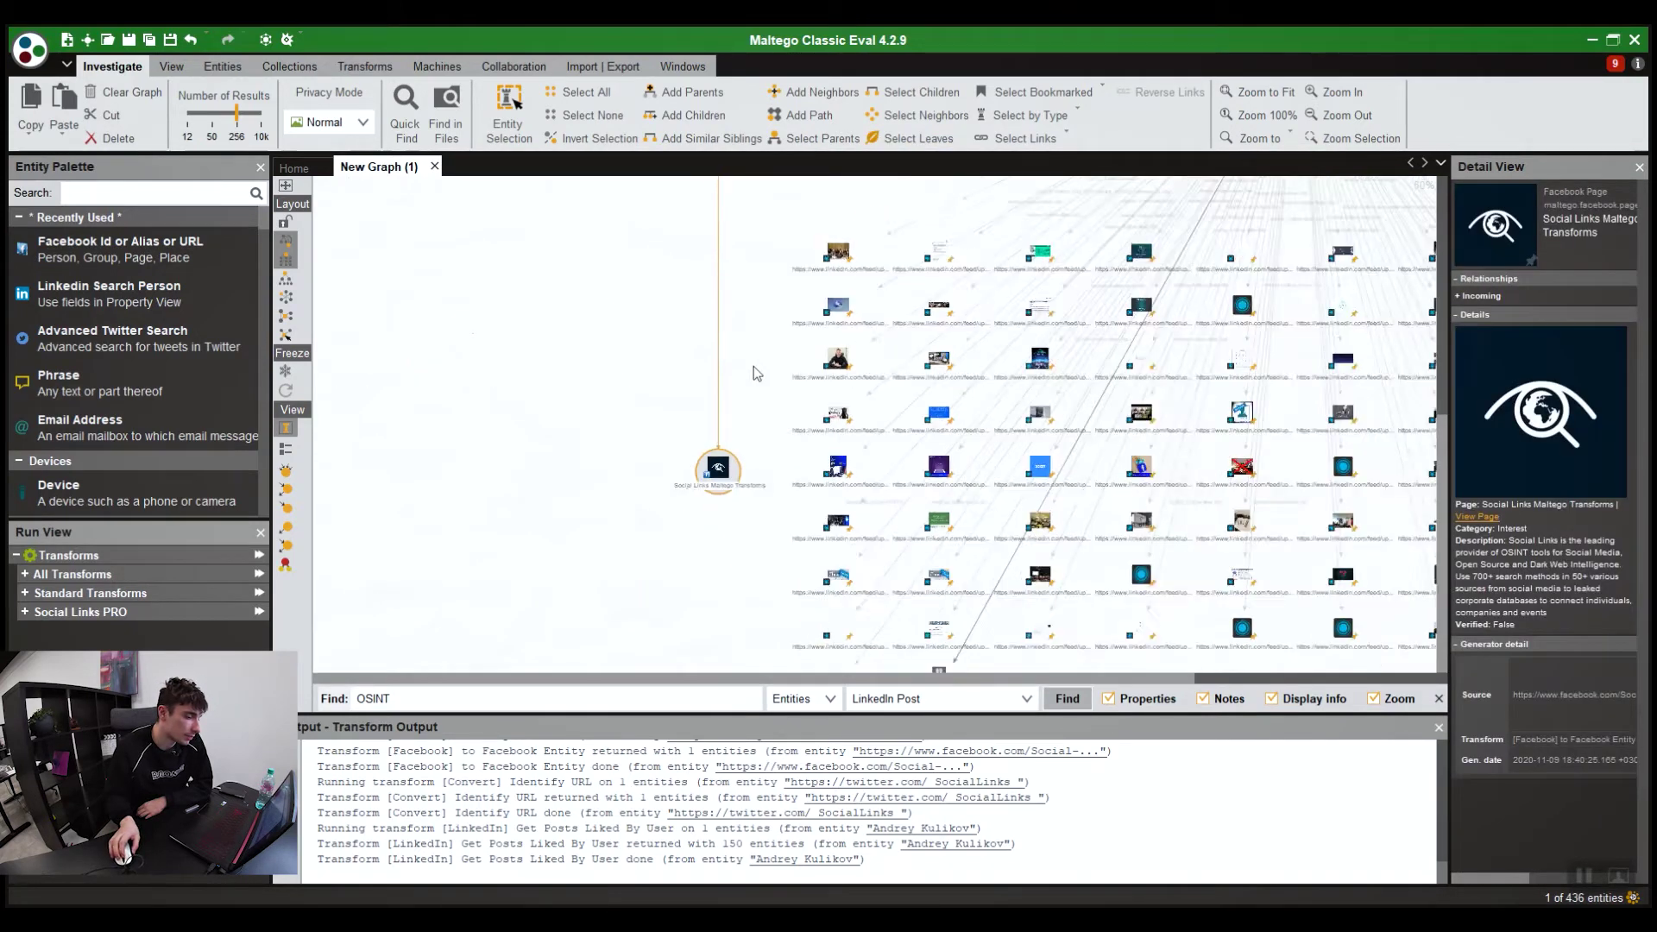
Step: Review the transforms available for the Social Links Maltego Transforms Facebook page, and select a LinkedIn post in the sixth row
left_click_drag(770, 371, 785, 423)
left_click_drag(1244, 295, 899, 282)
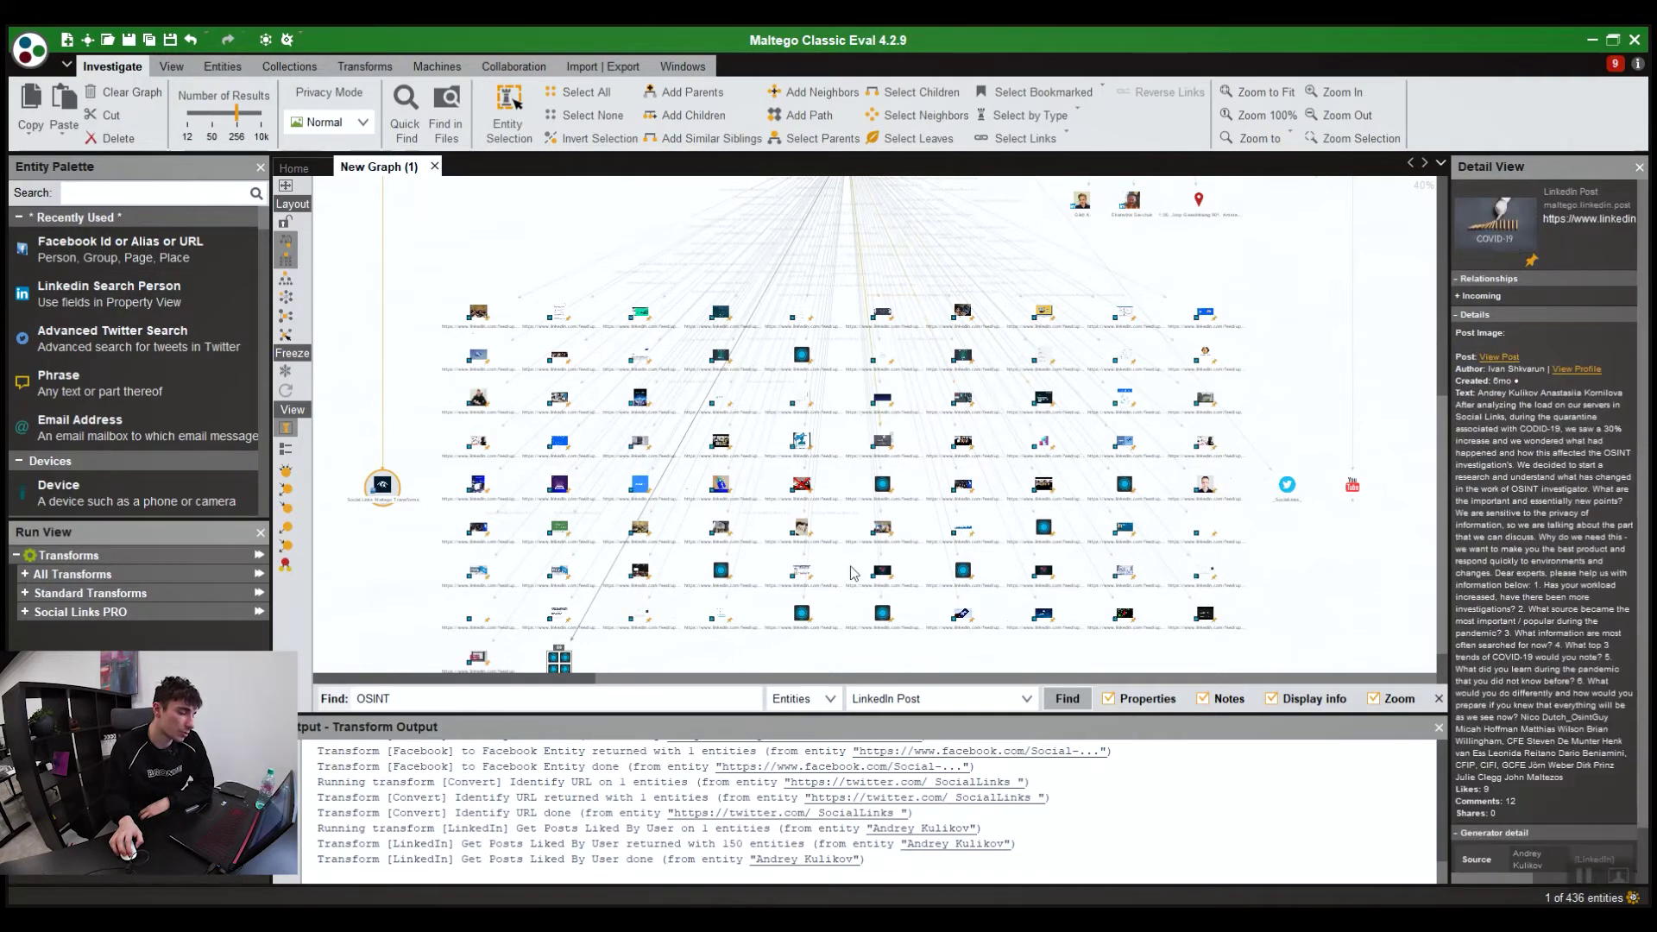
left_click_drag(966, 504, 965, 500)
left_click_drag(378, 485, 571, 419)
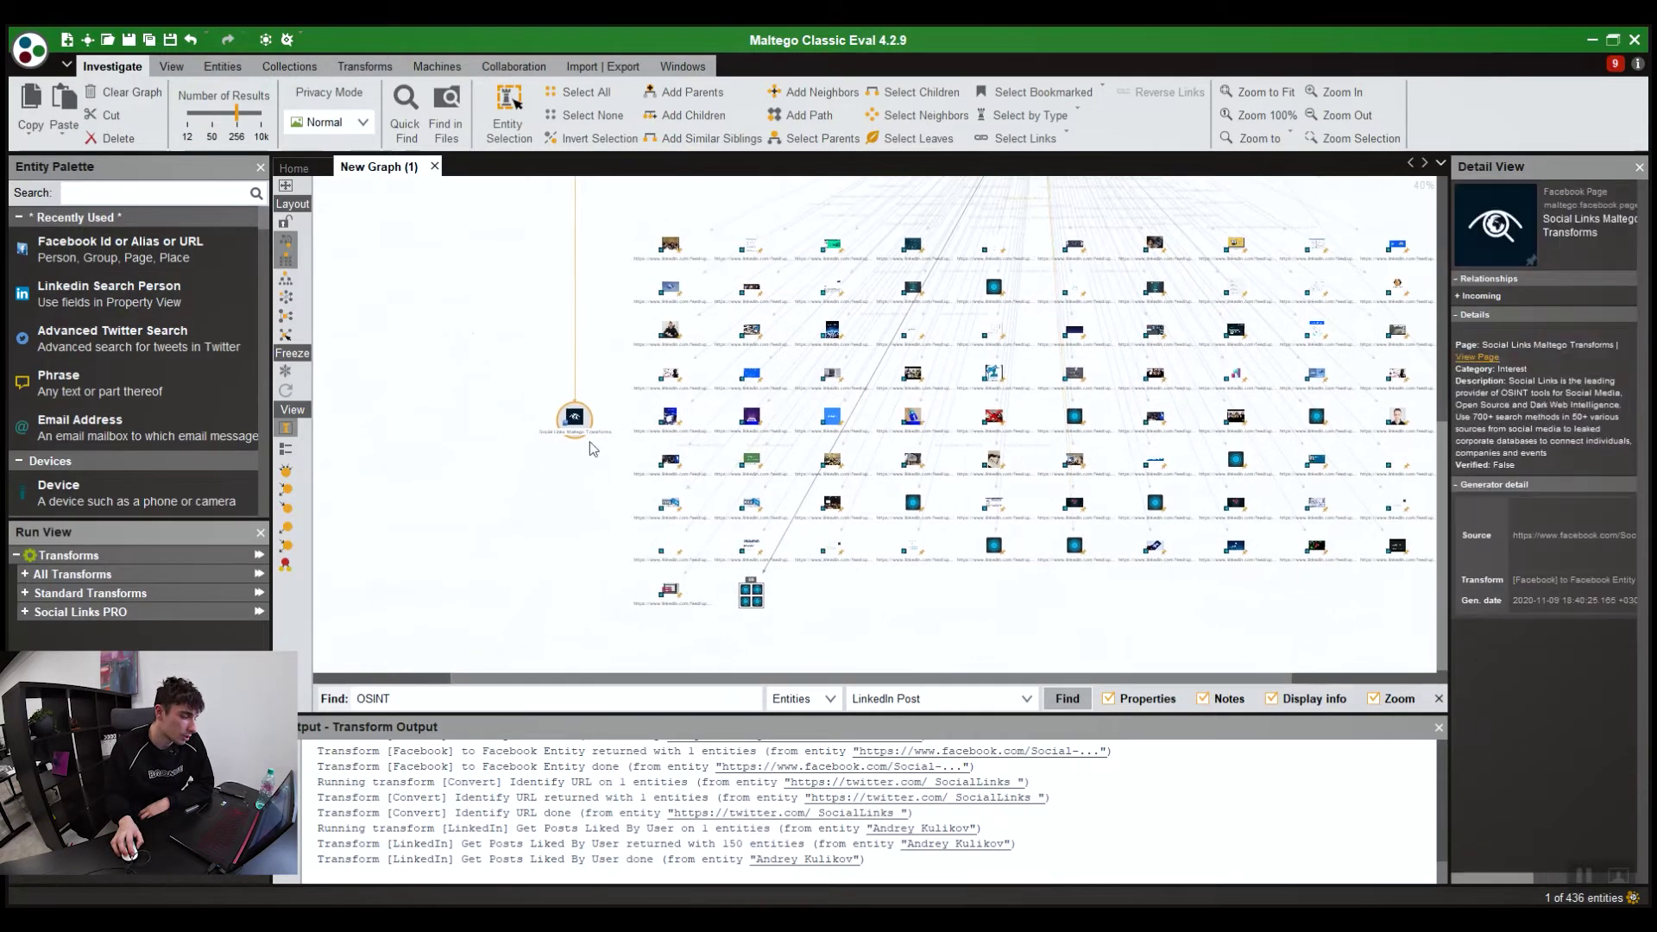
right_click(571, 423)
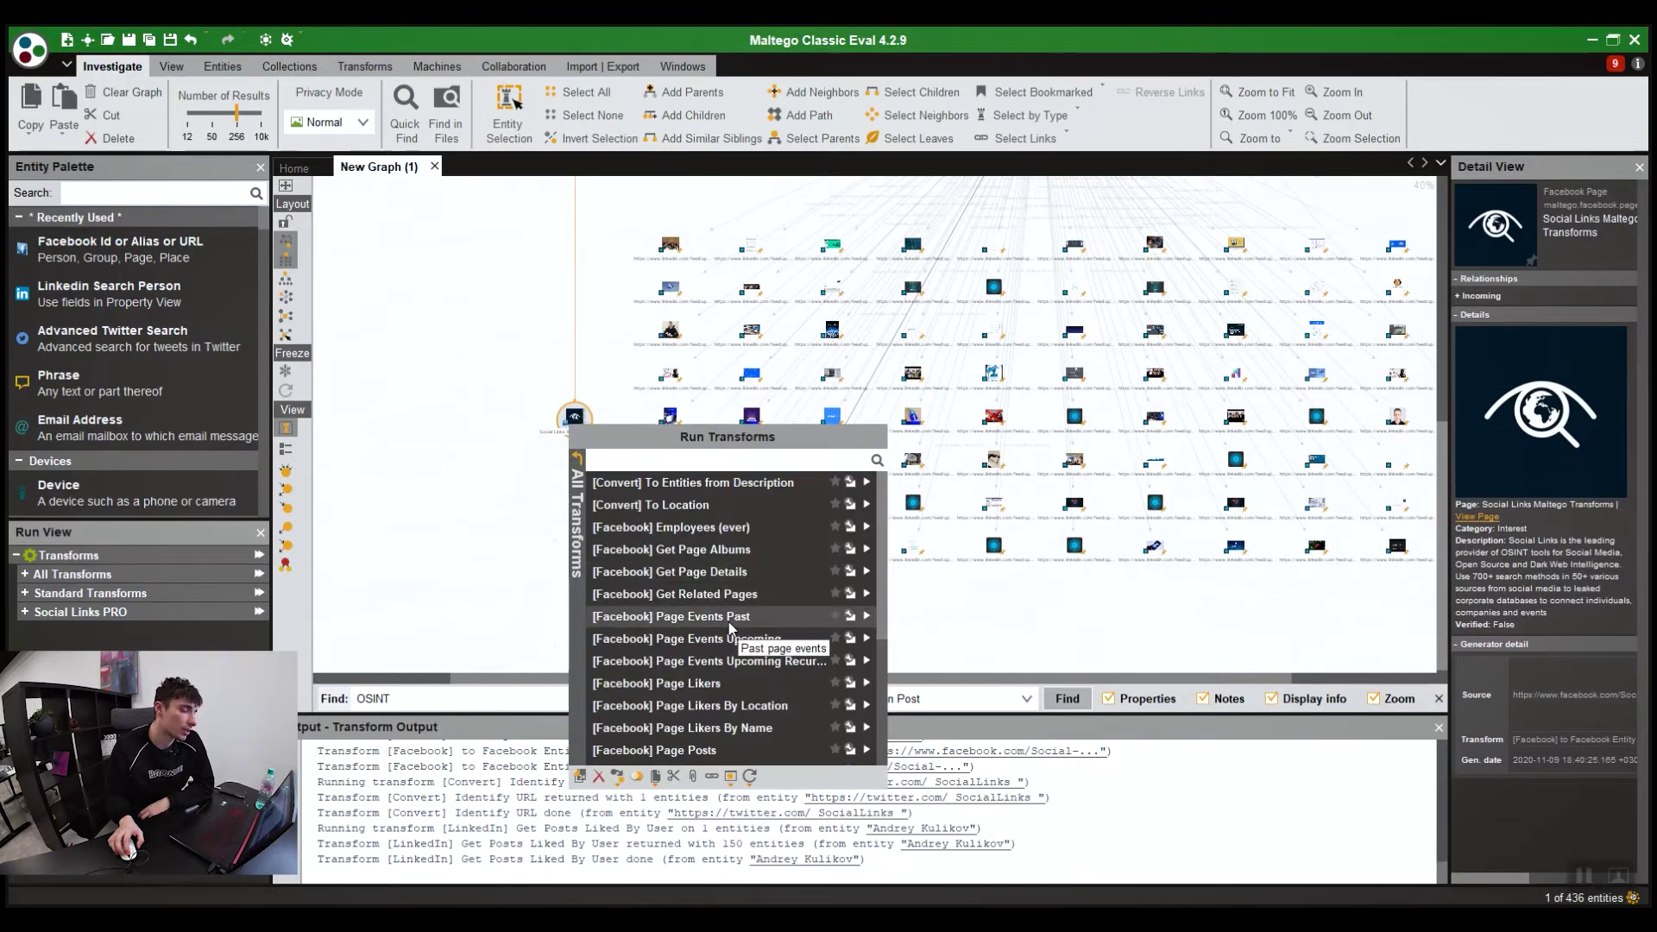
left_click(1321, 585)
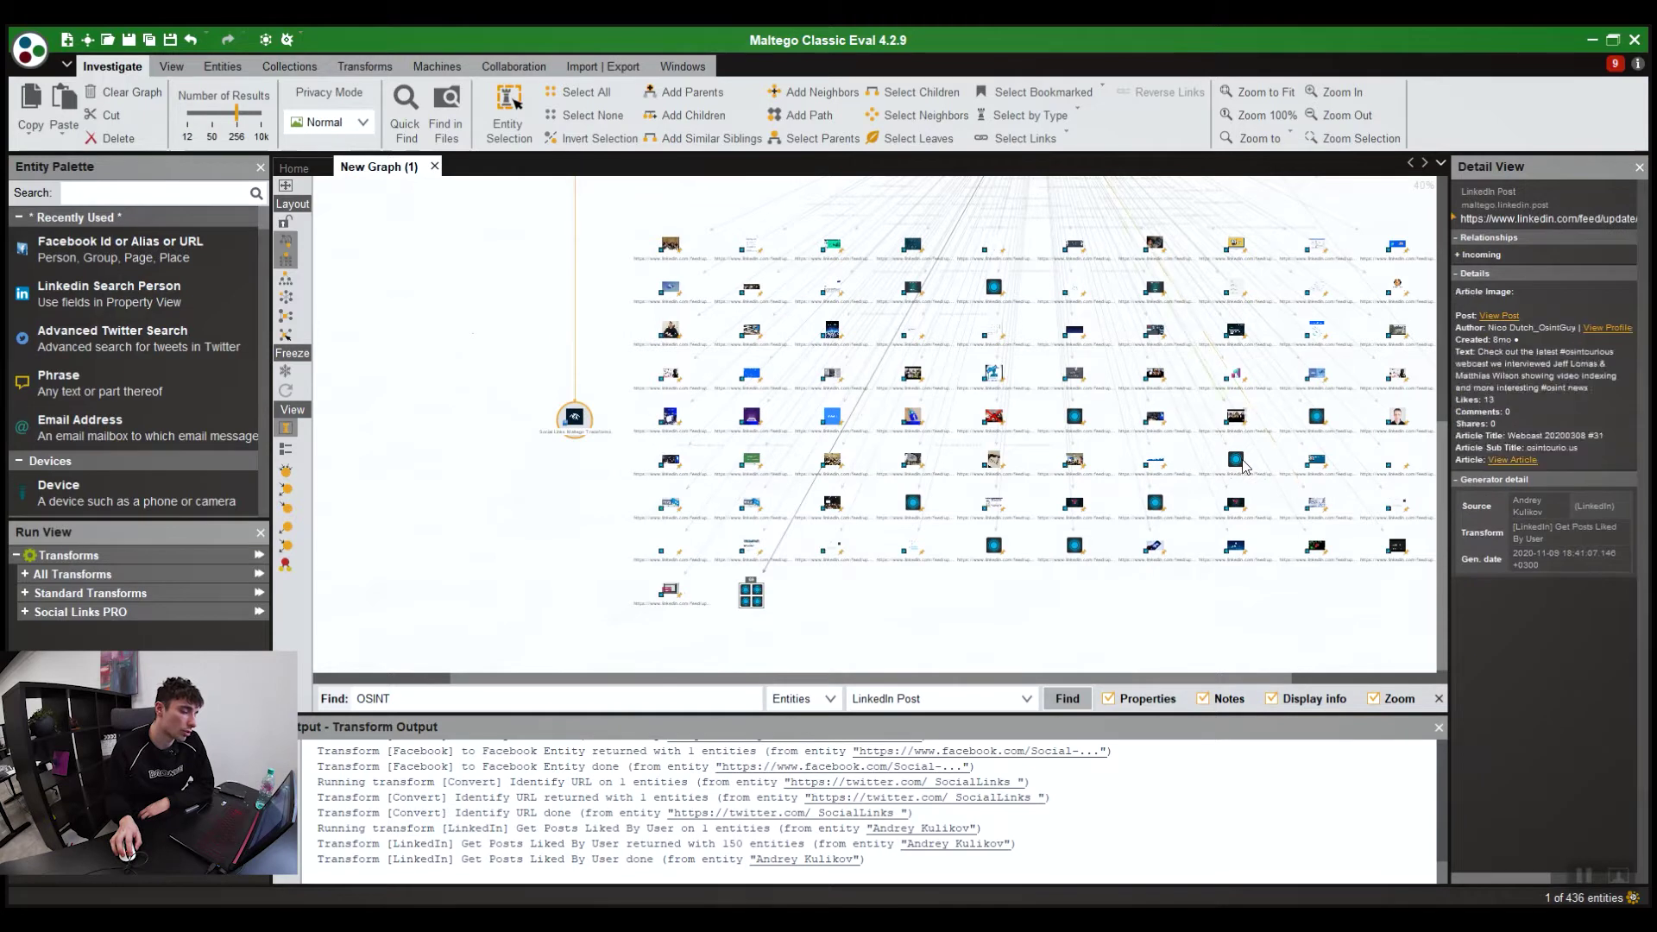
right_click(1244, 466)
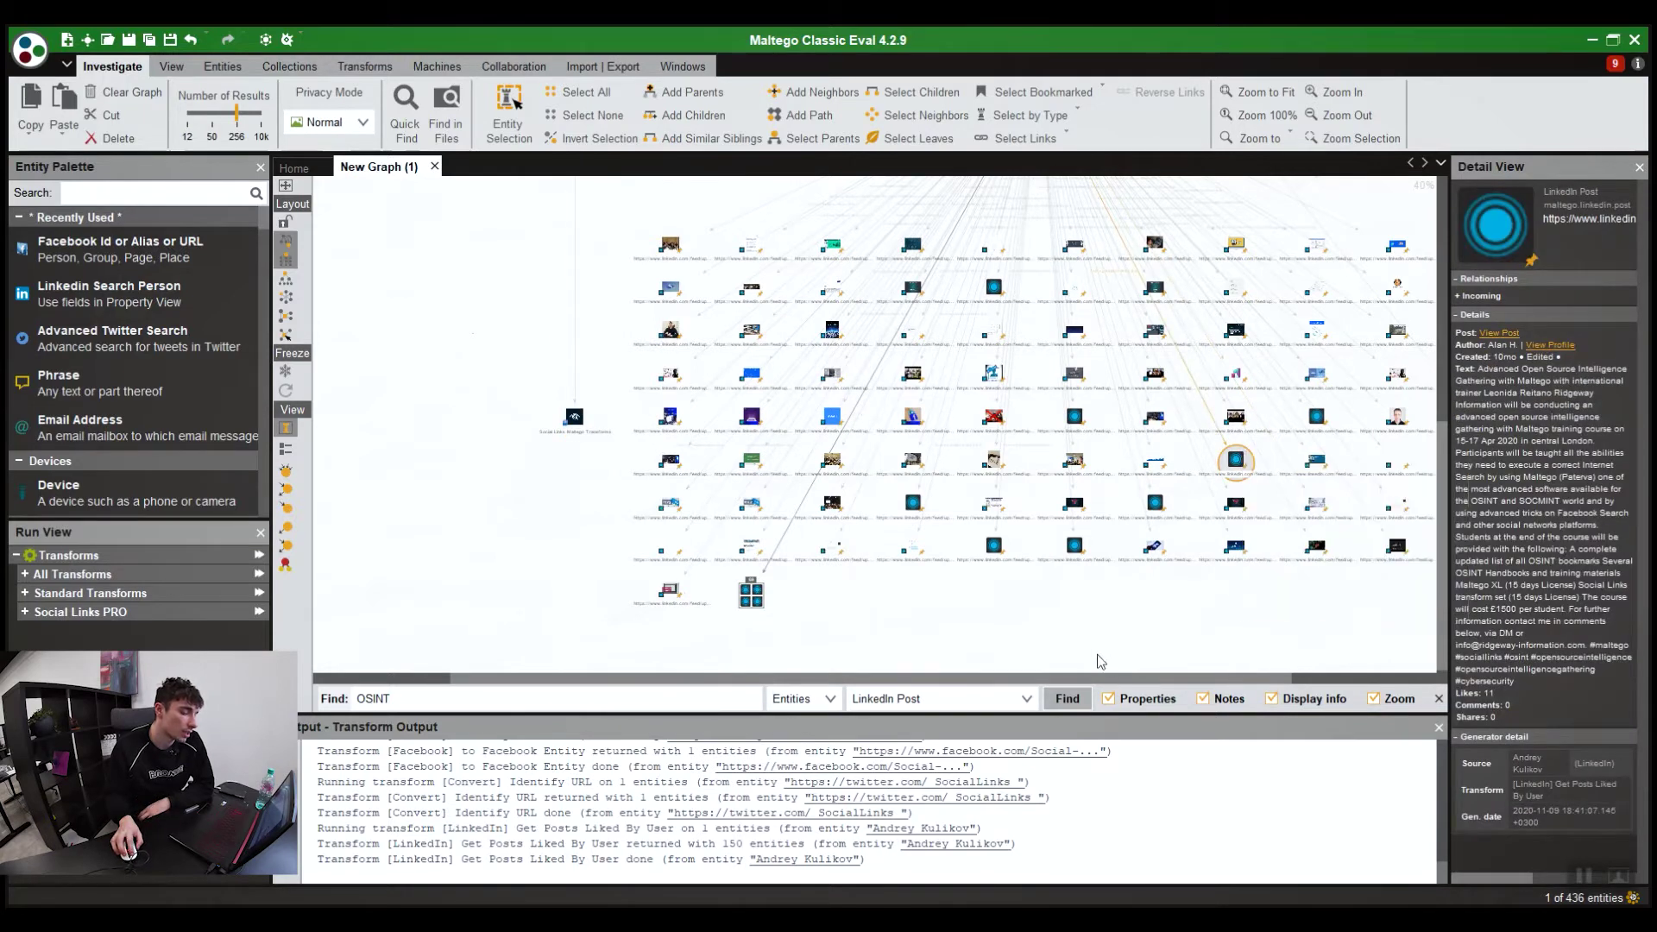
Step: Browse the entity types offered in the Entity Palette
scroll(1101, 561, "down", 1)
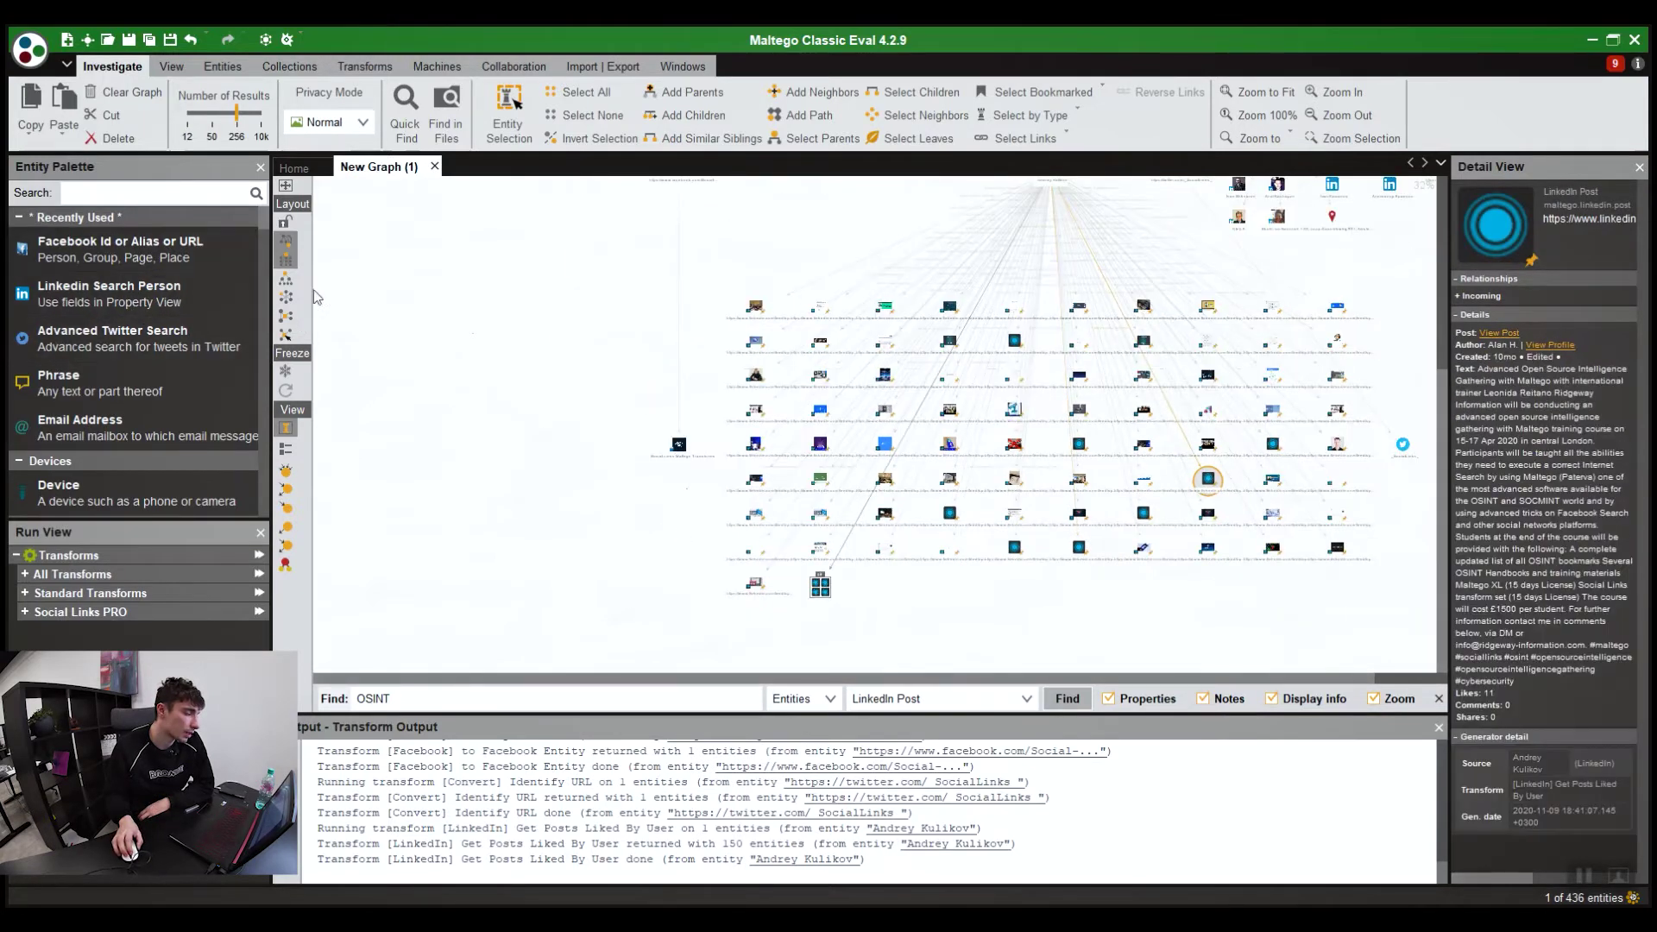
scroll(145, 453, "down", 8)
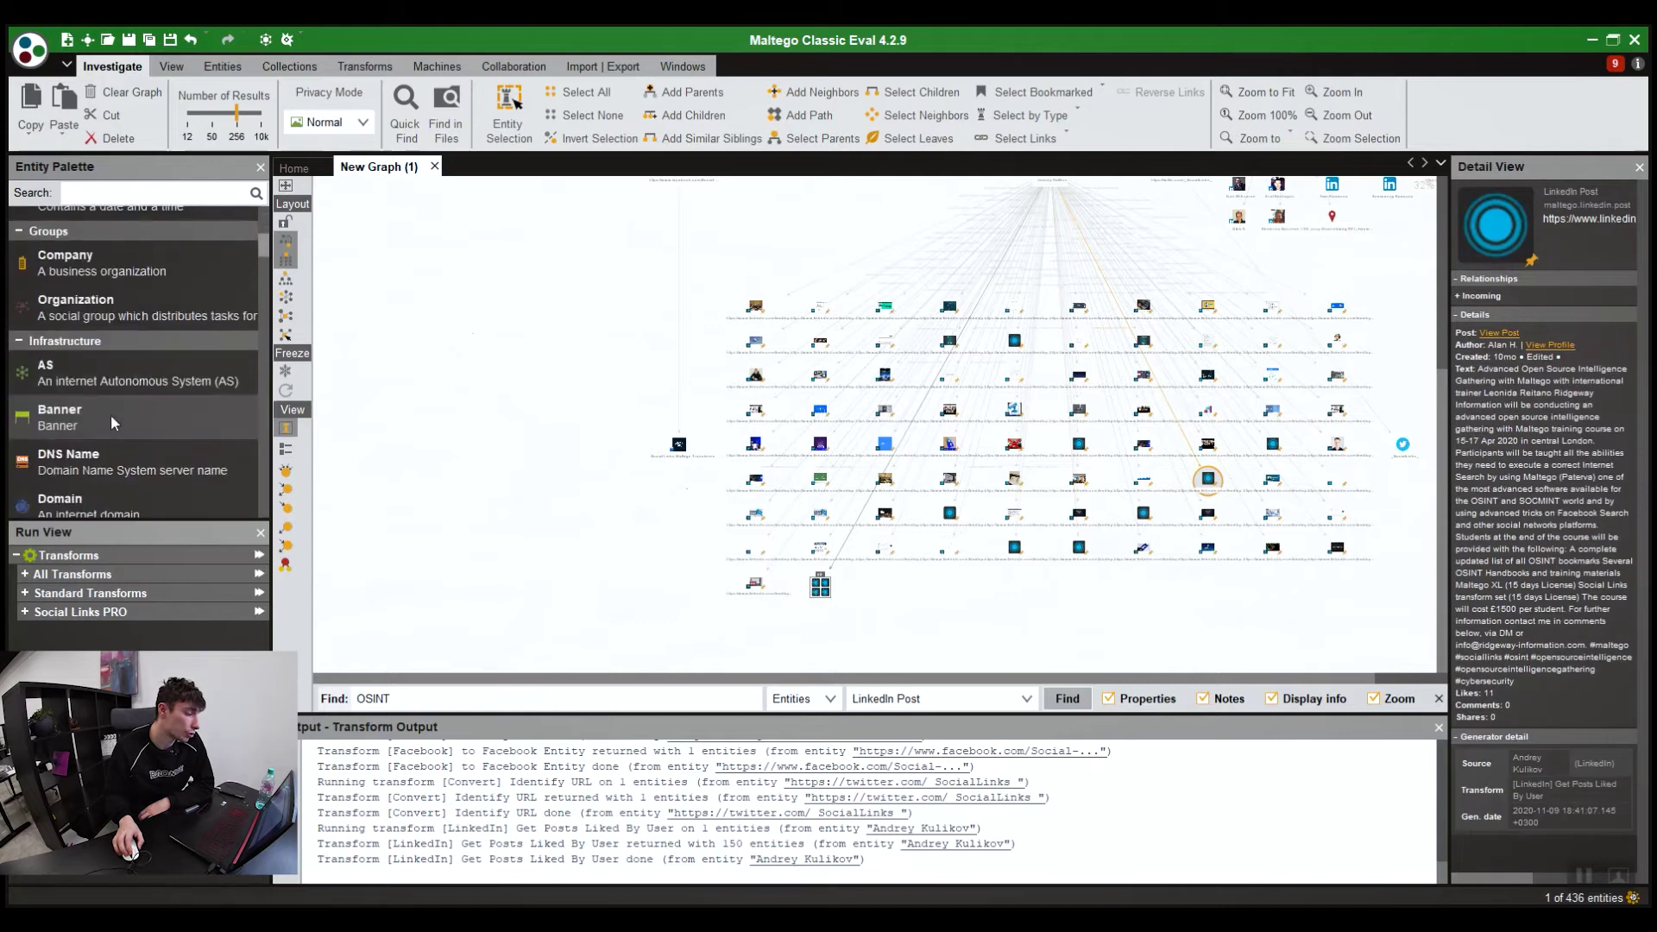
scroll(145, 450, "up", 8)
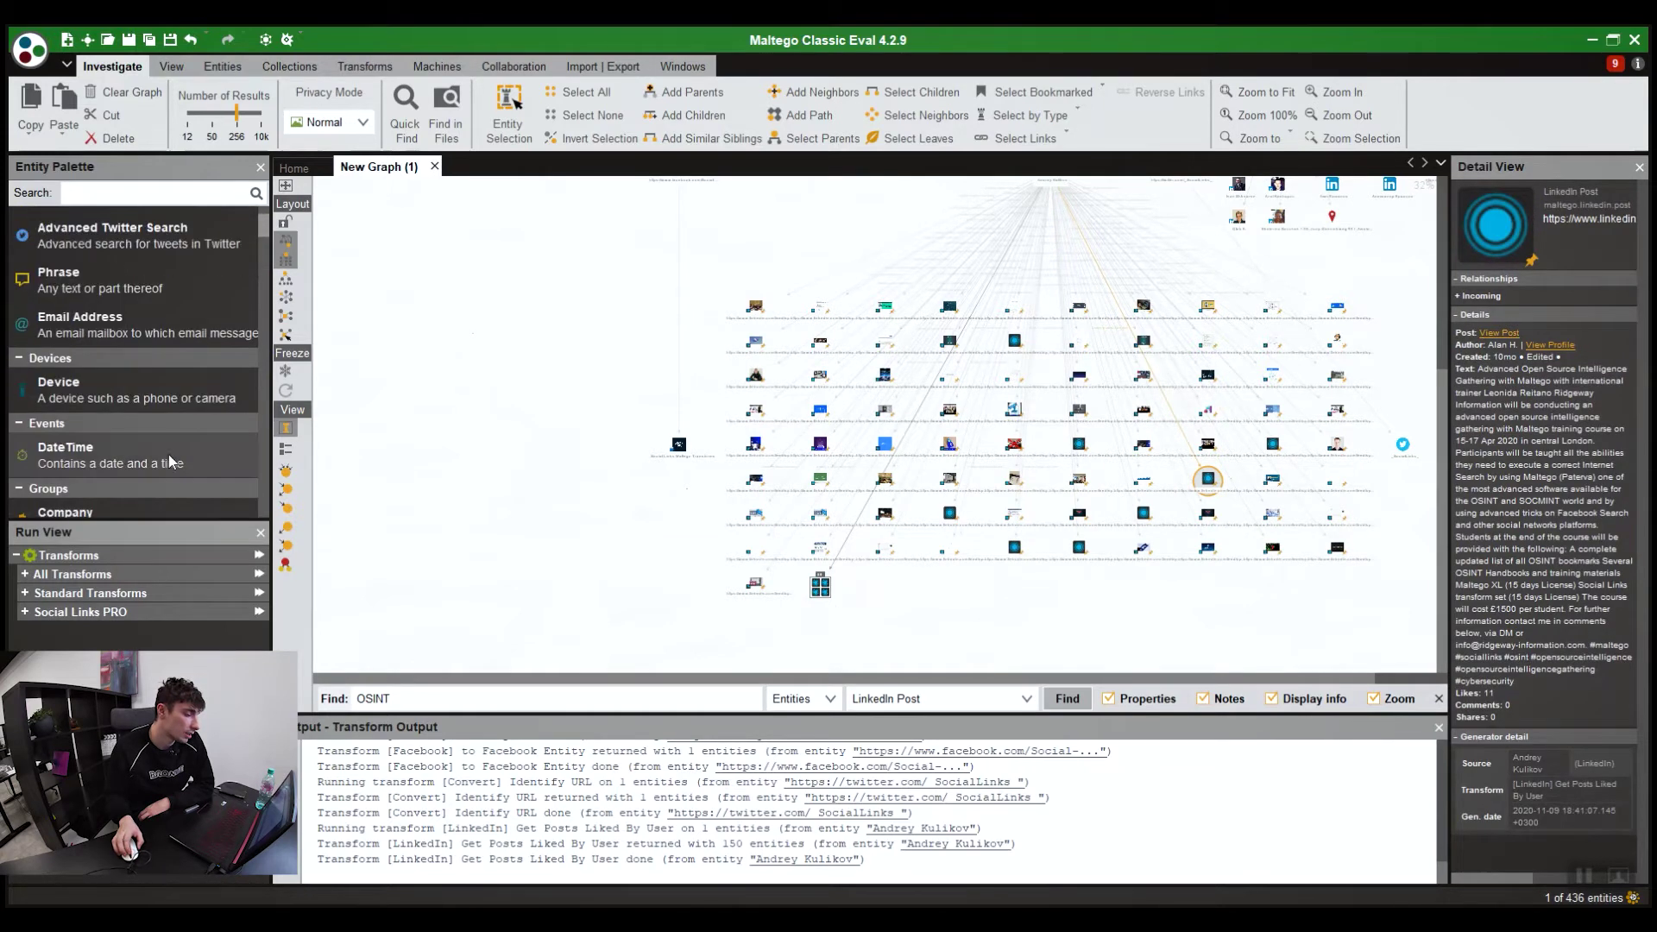
Step: Inspect the LinkedIn profile found directly beneath the LinkedIn Search Person entity at the graph's top
left_click_drag(964, 314, 884, 413)
left_click_drag(1070, 287, 833, 422)
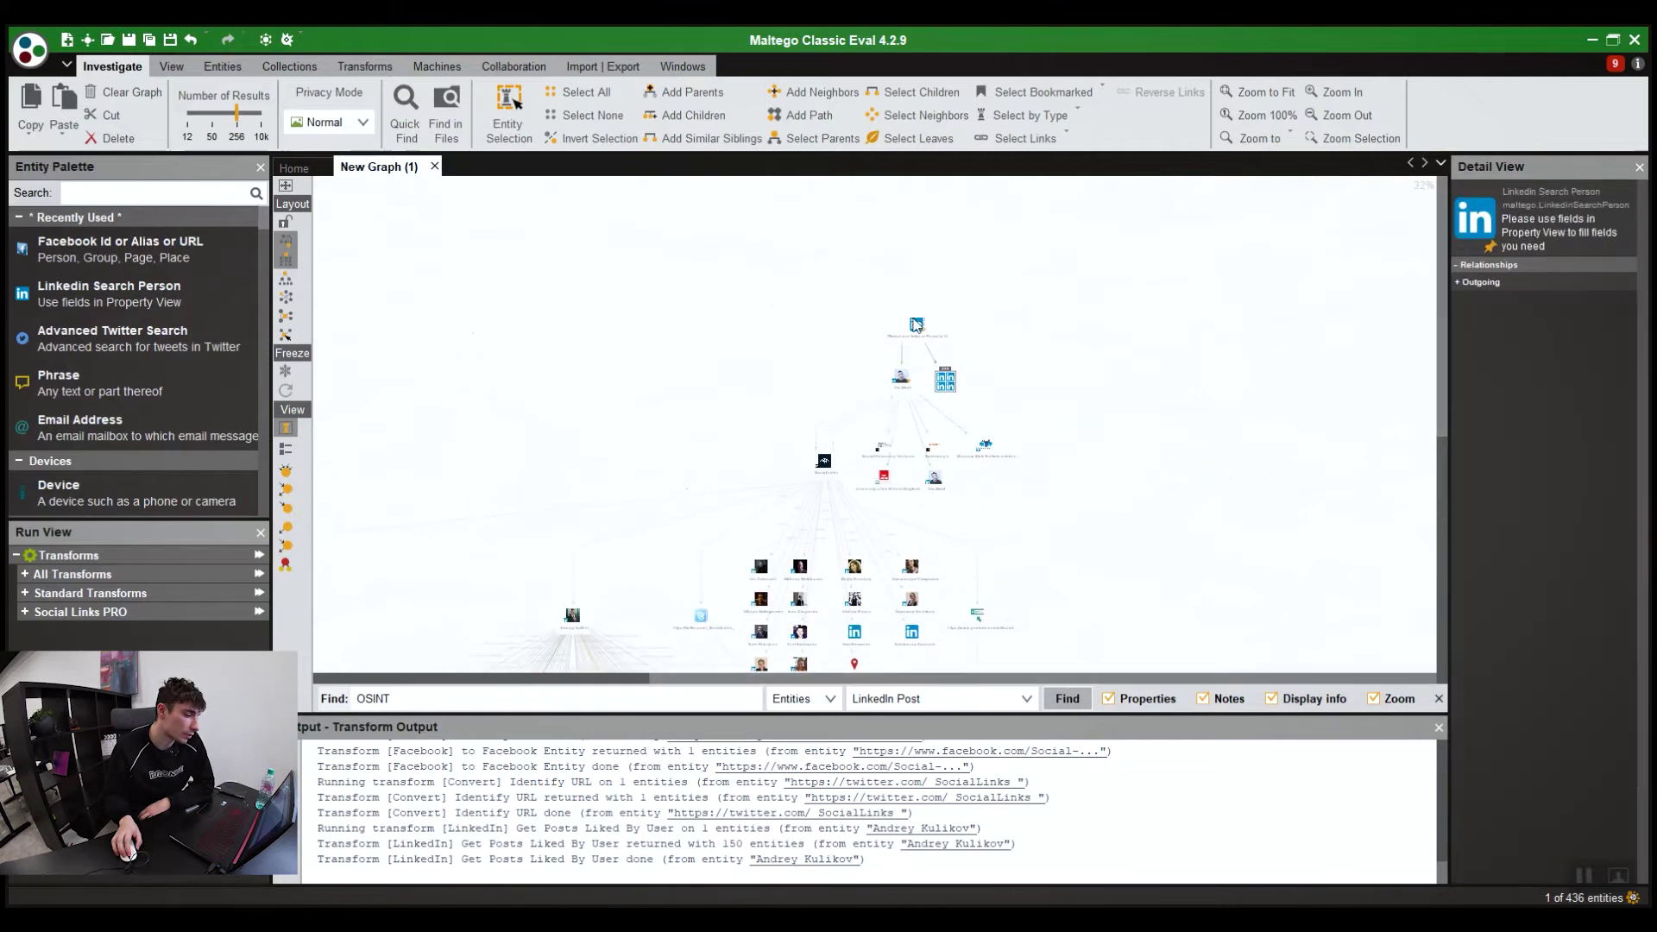
scroll(915, 343, "up", 5)
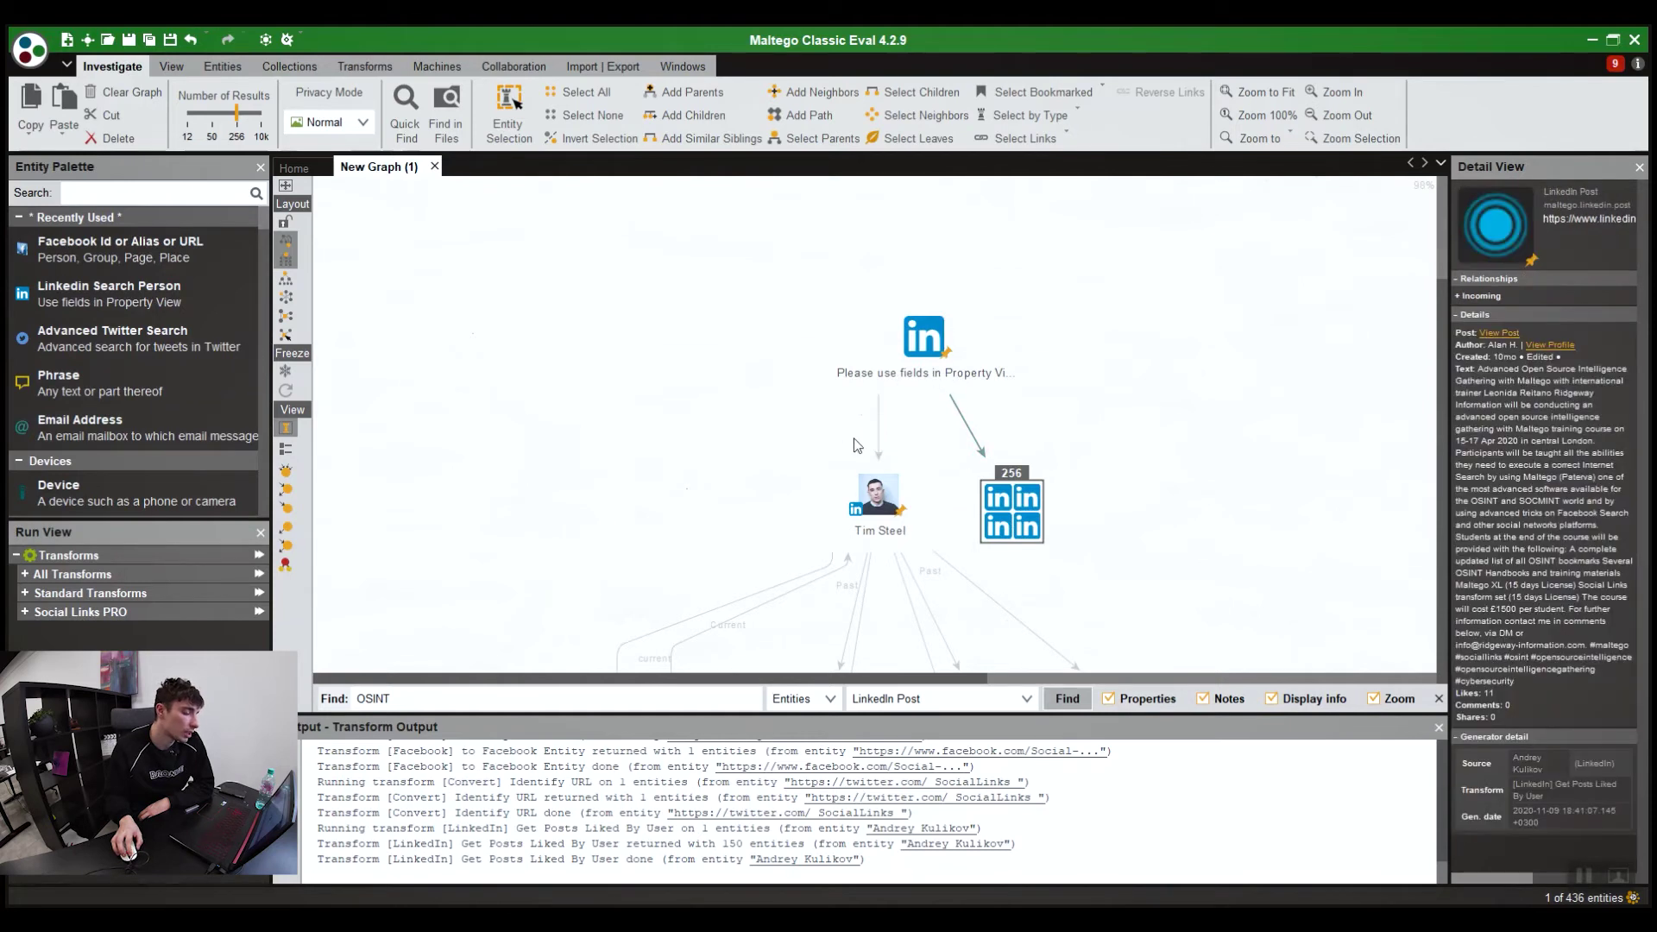
left_click(855, 496)
scroll(836, 486, "down", 3)
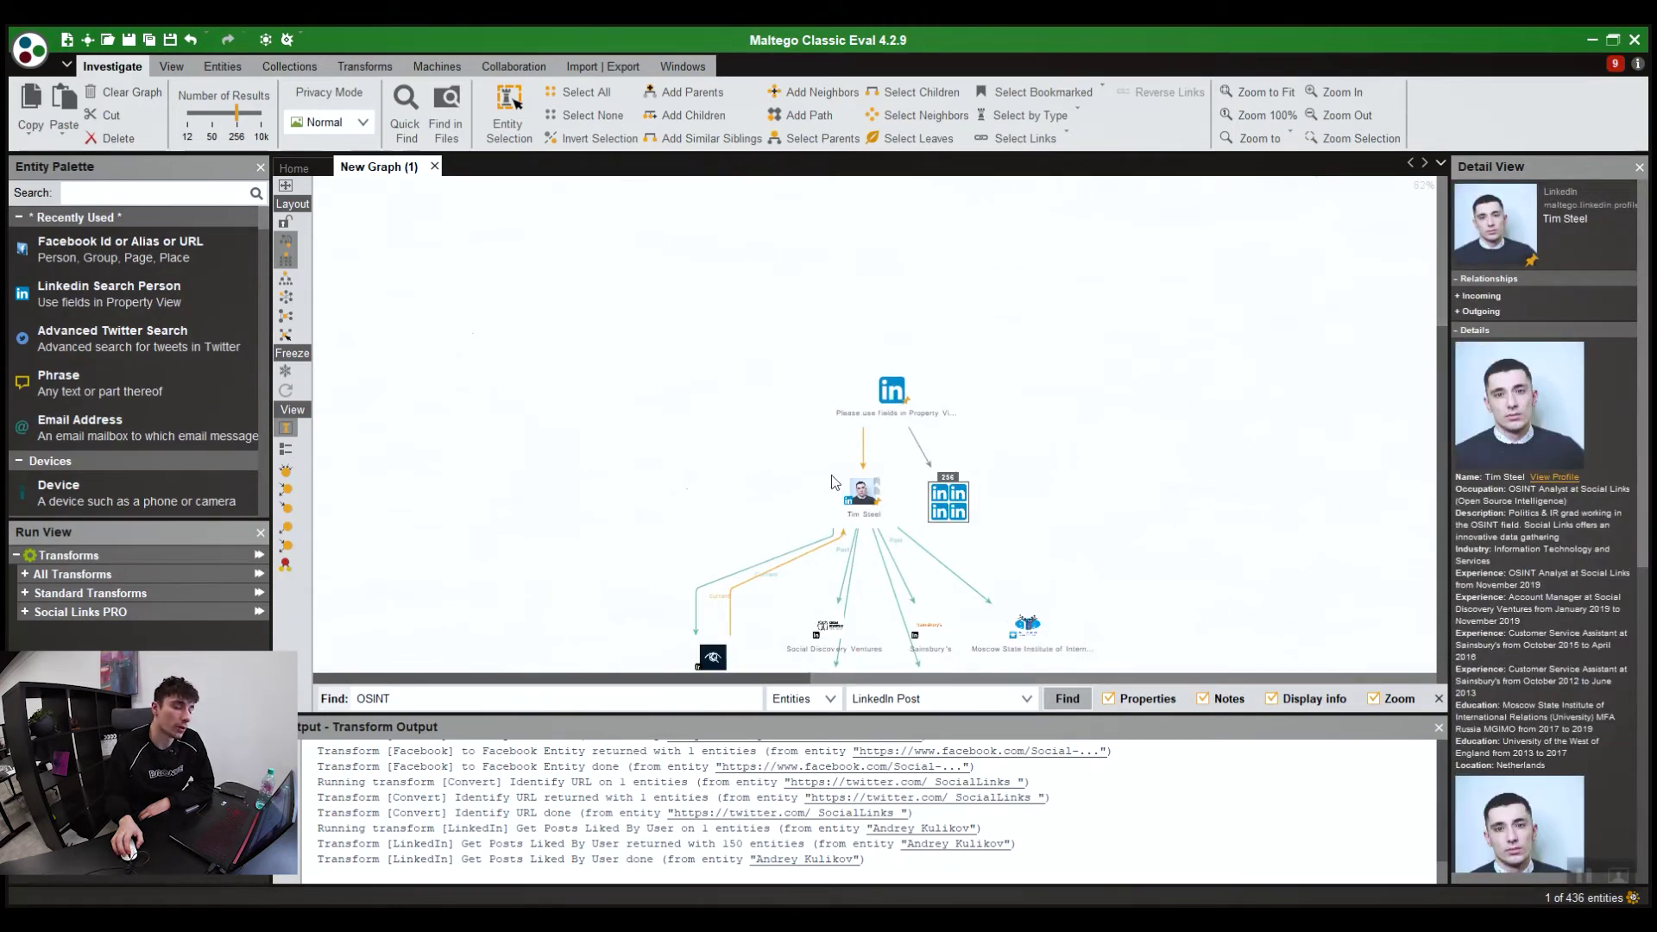
Step: Try selecting the liked LinkedIn posts as one block and two fifth-row posts together, clearing each selection
left_click_drag(888, 547, 1007, 847)
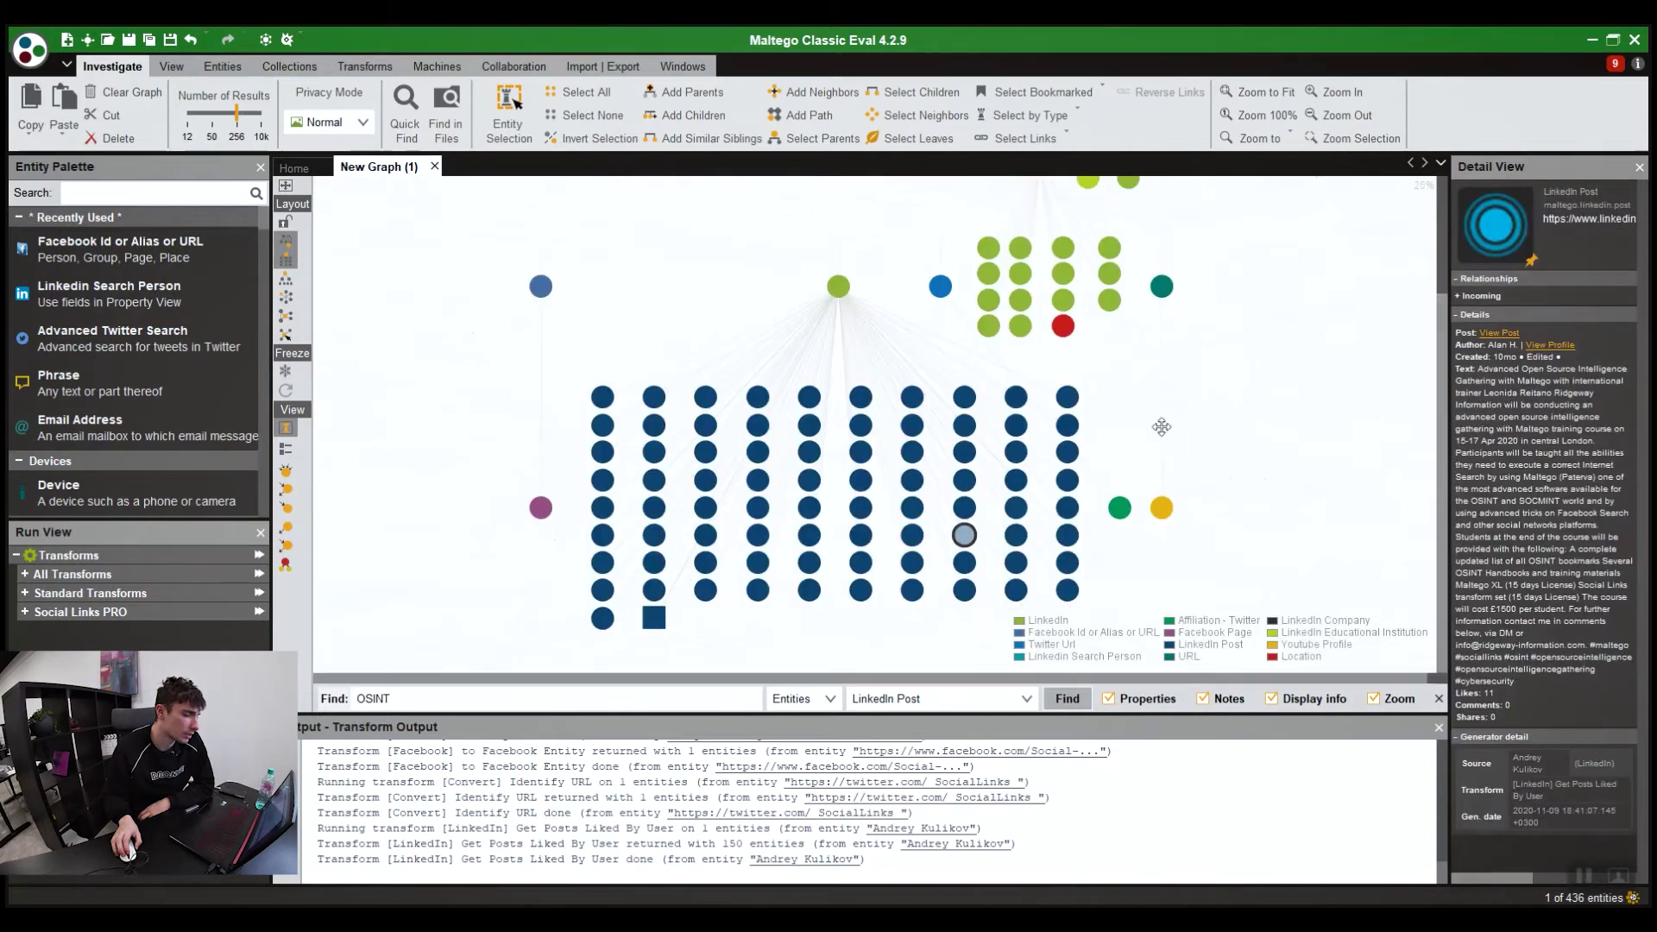
left_click_drag(404, 316, 1416, 684)
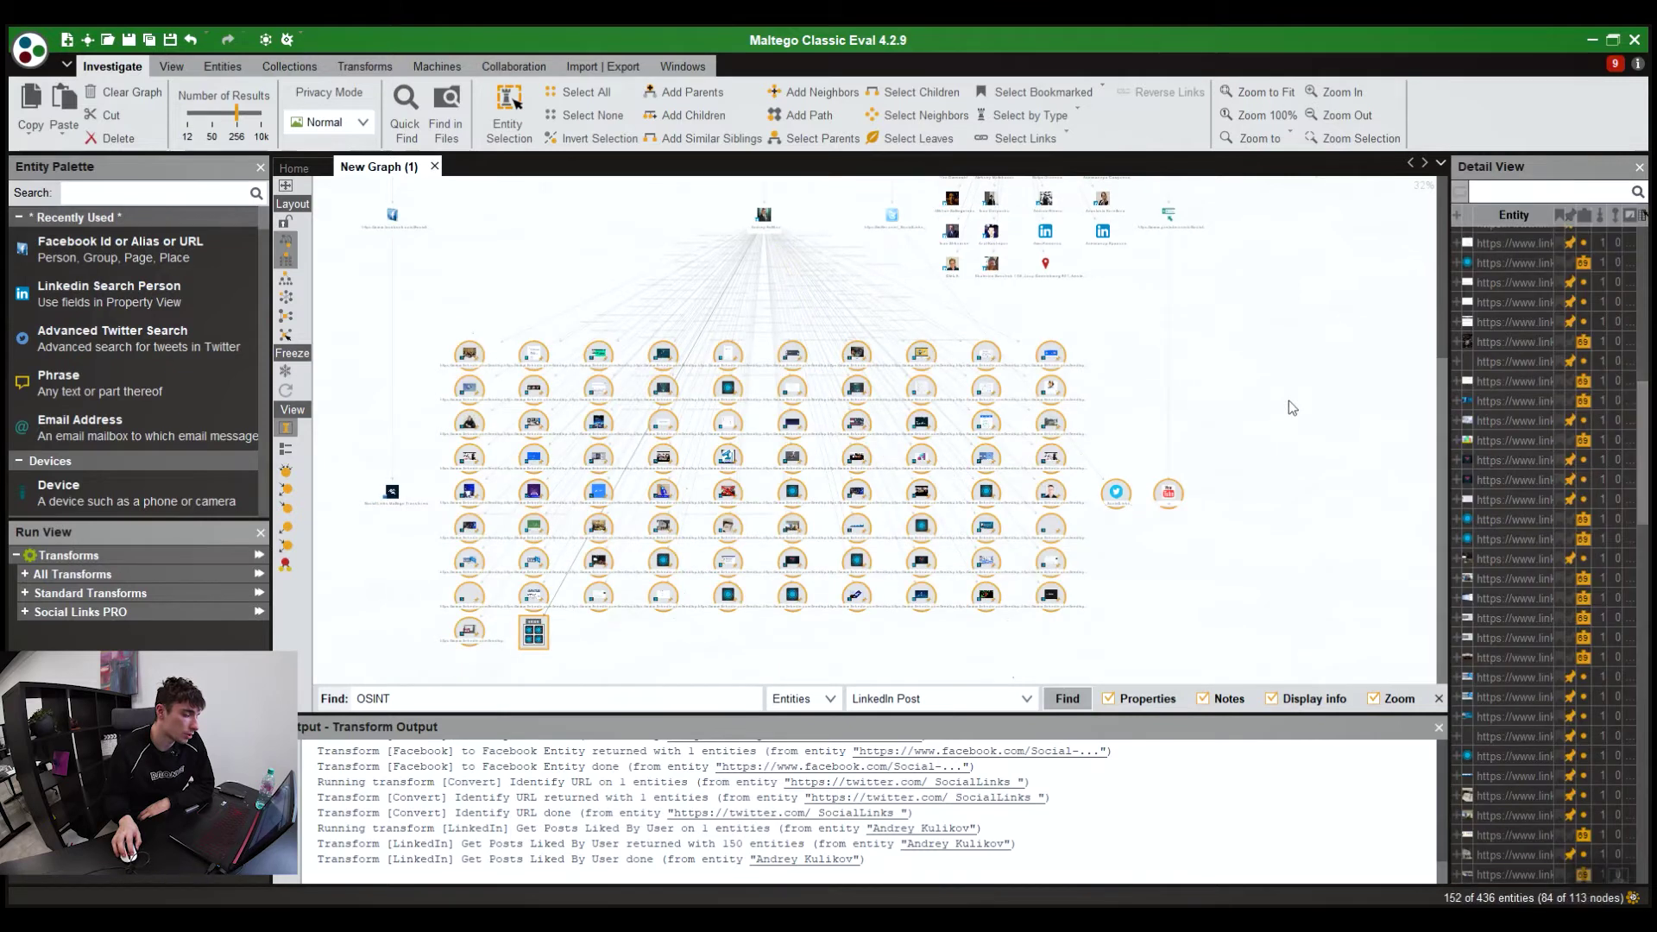
left_click(1292, 407)
left_click(923, 490)
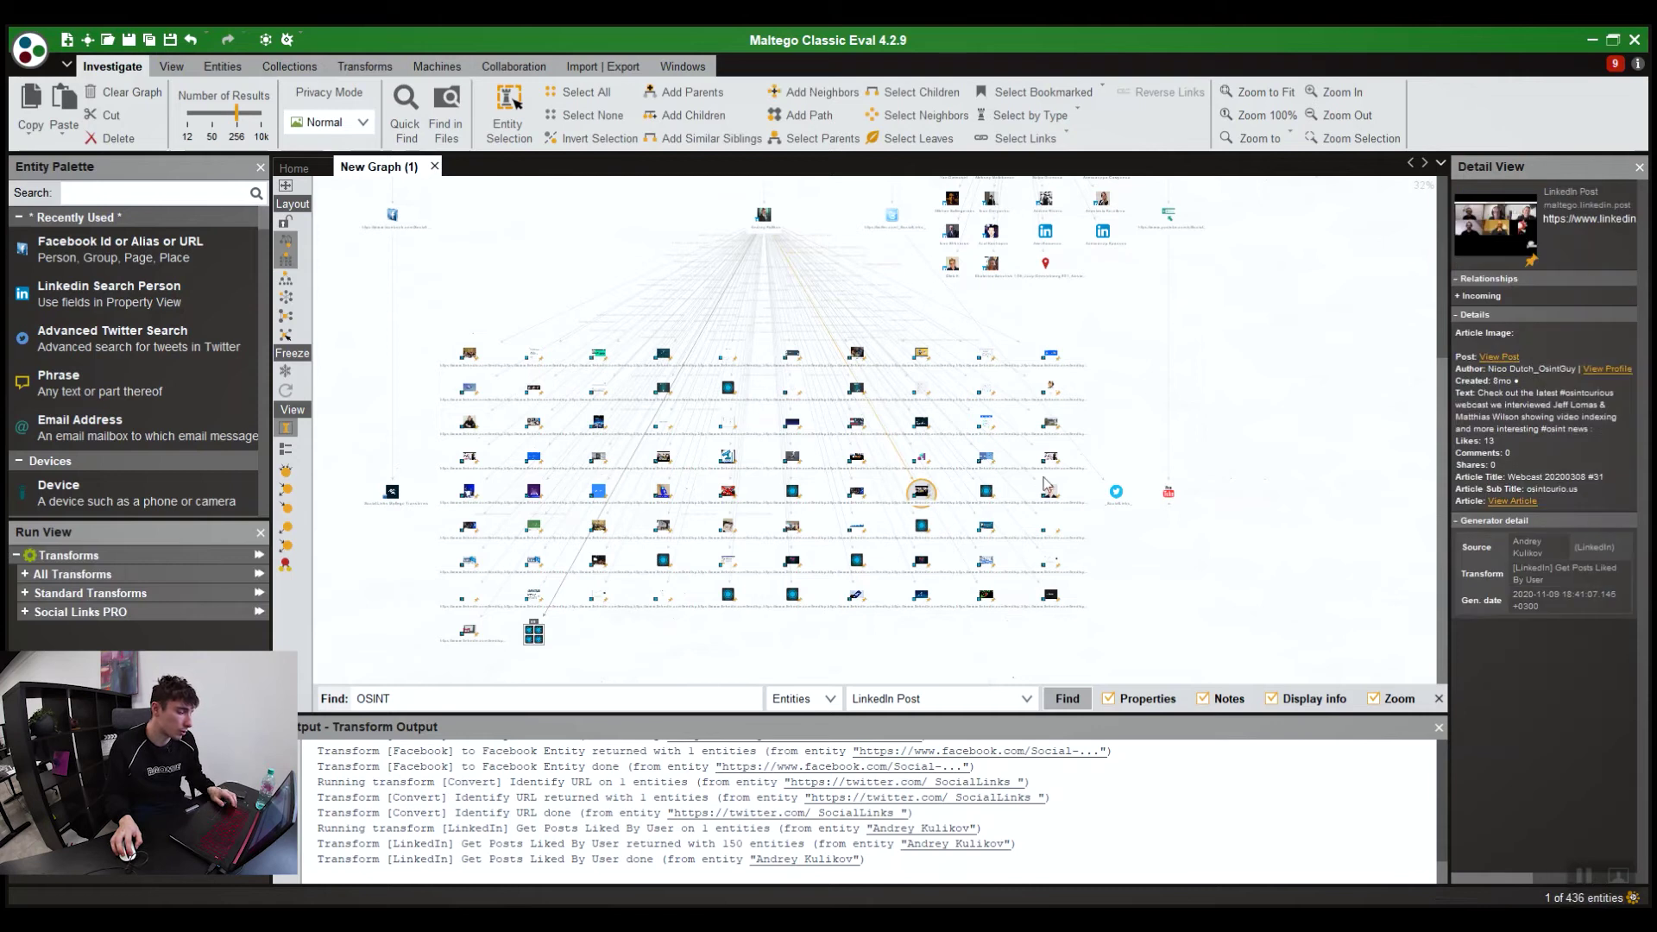
mouse_move(986, 496)
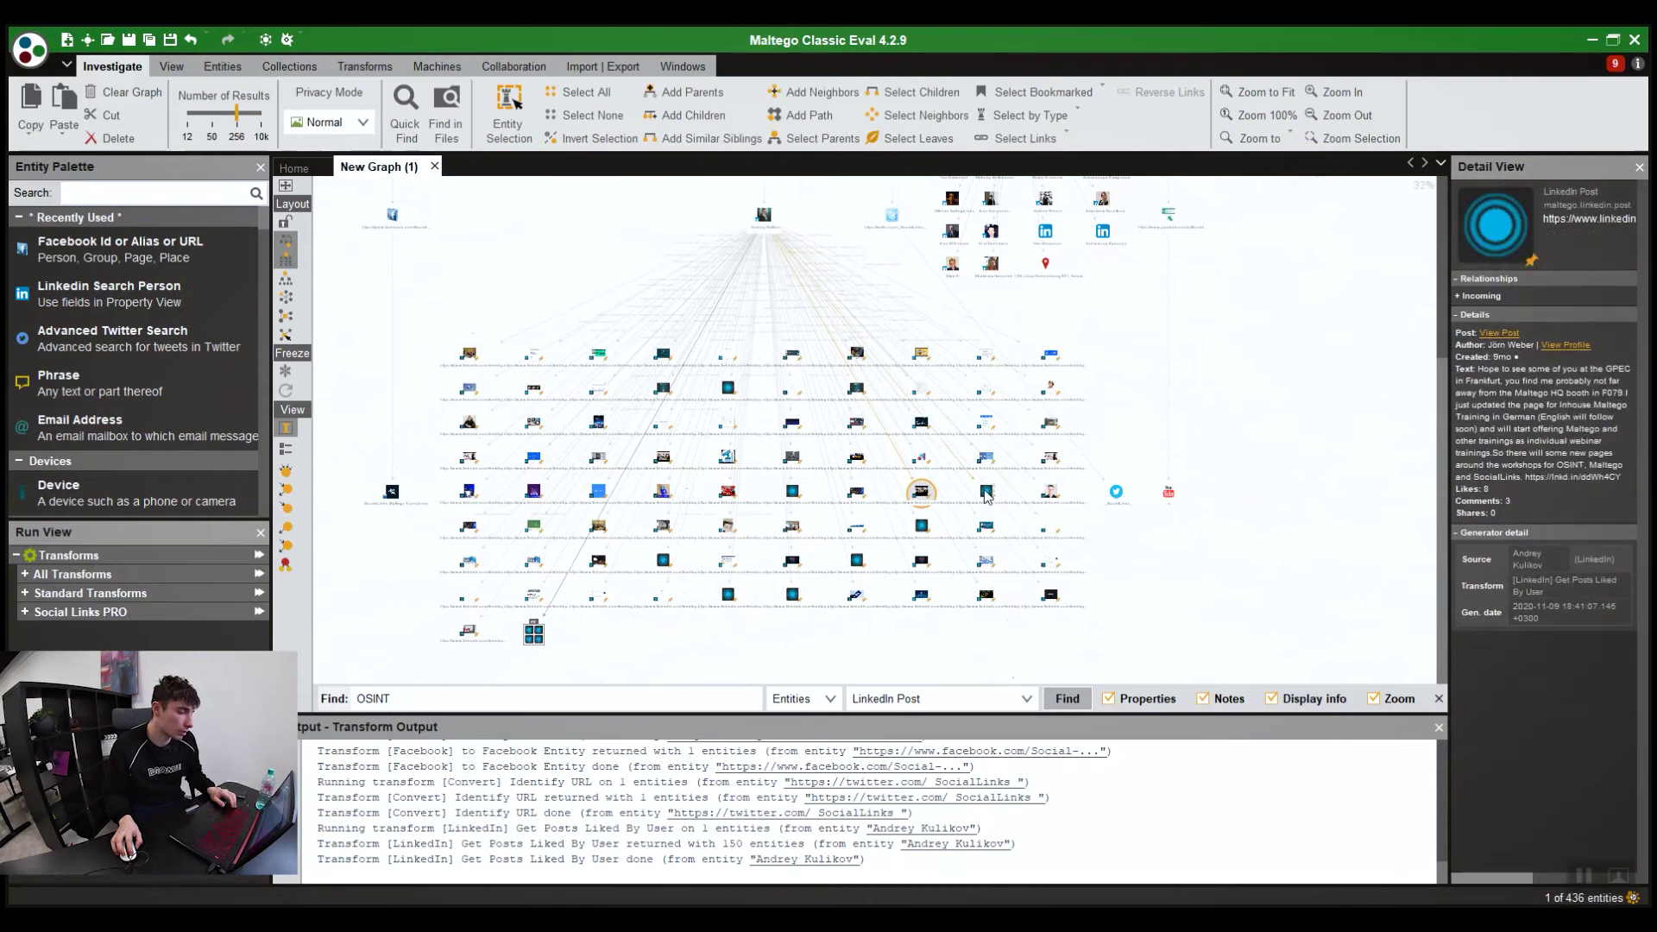
left_click(1385, 418)
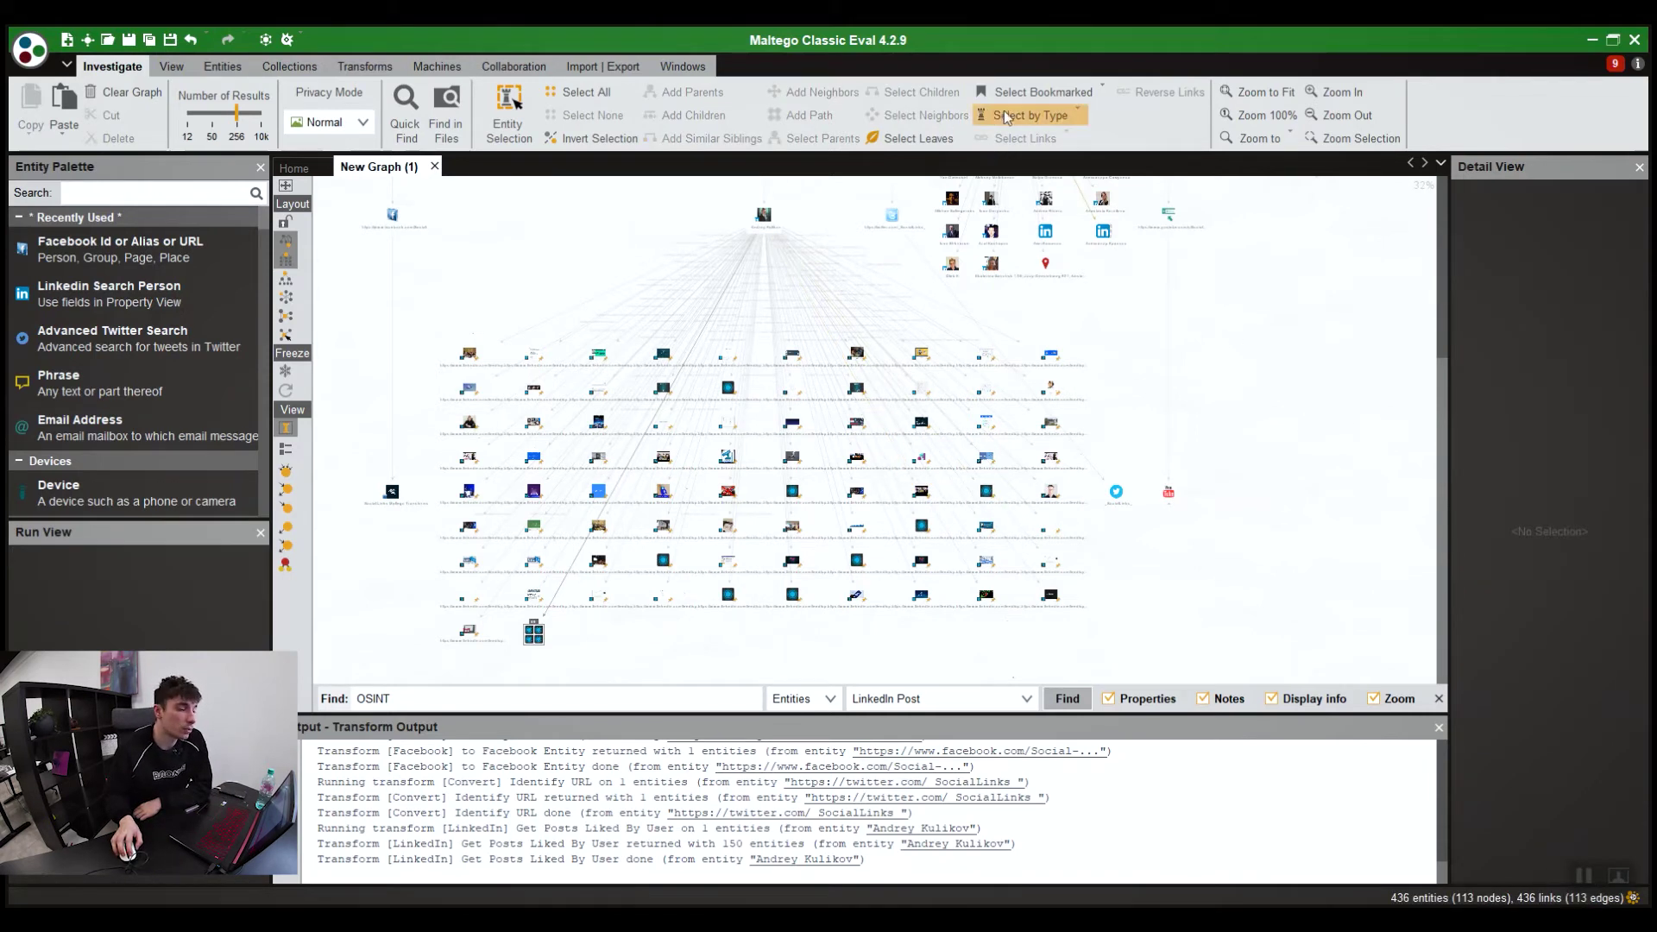
Step: Select all entities of type LinkedIn Post, review the transforms available for them, and clear the selection
left_click(1054, 120)
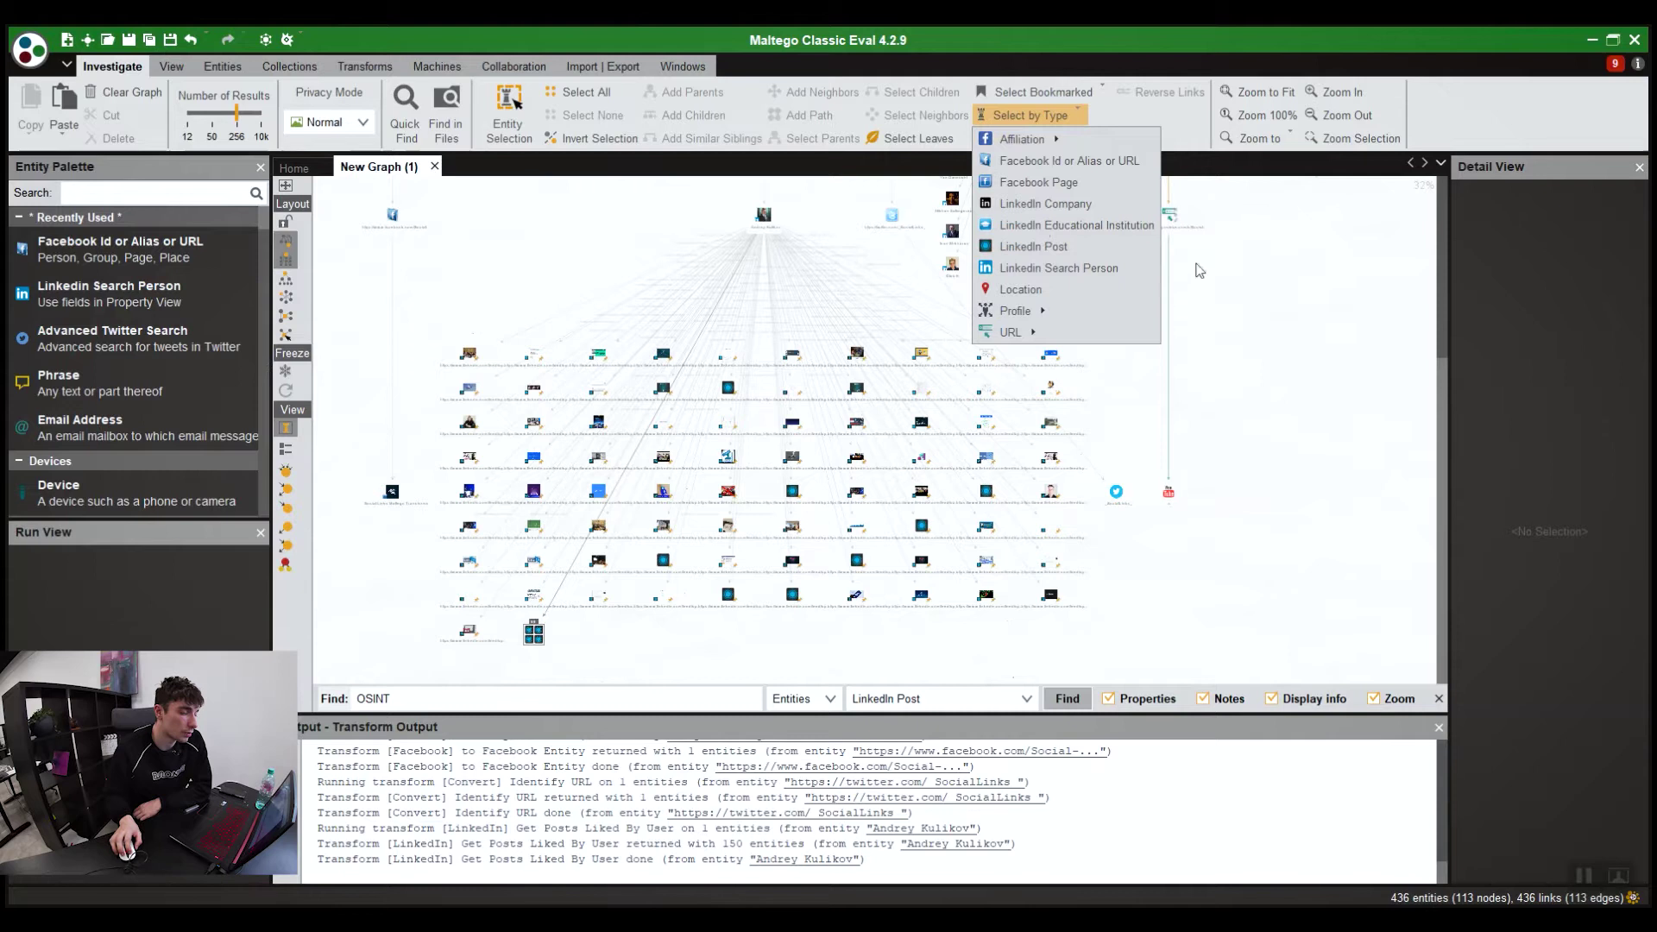
left_click(1061, 248)
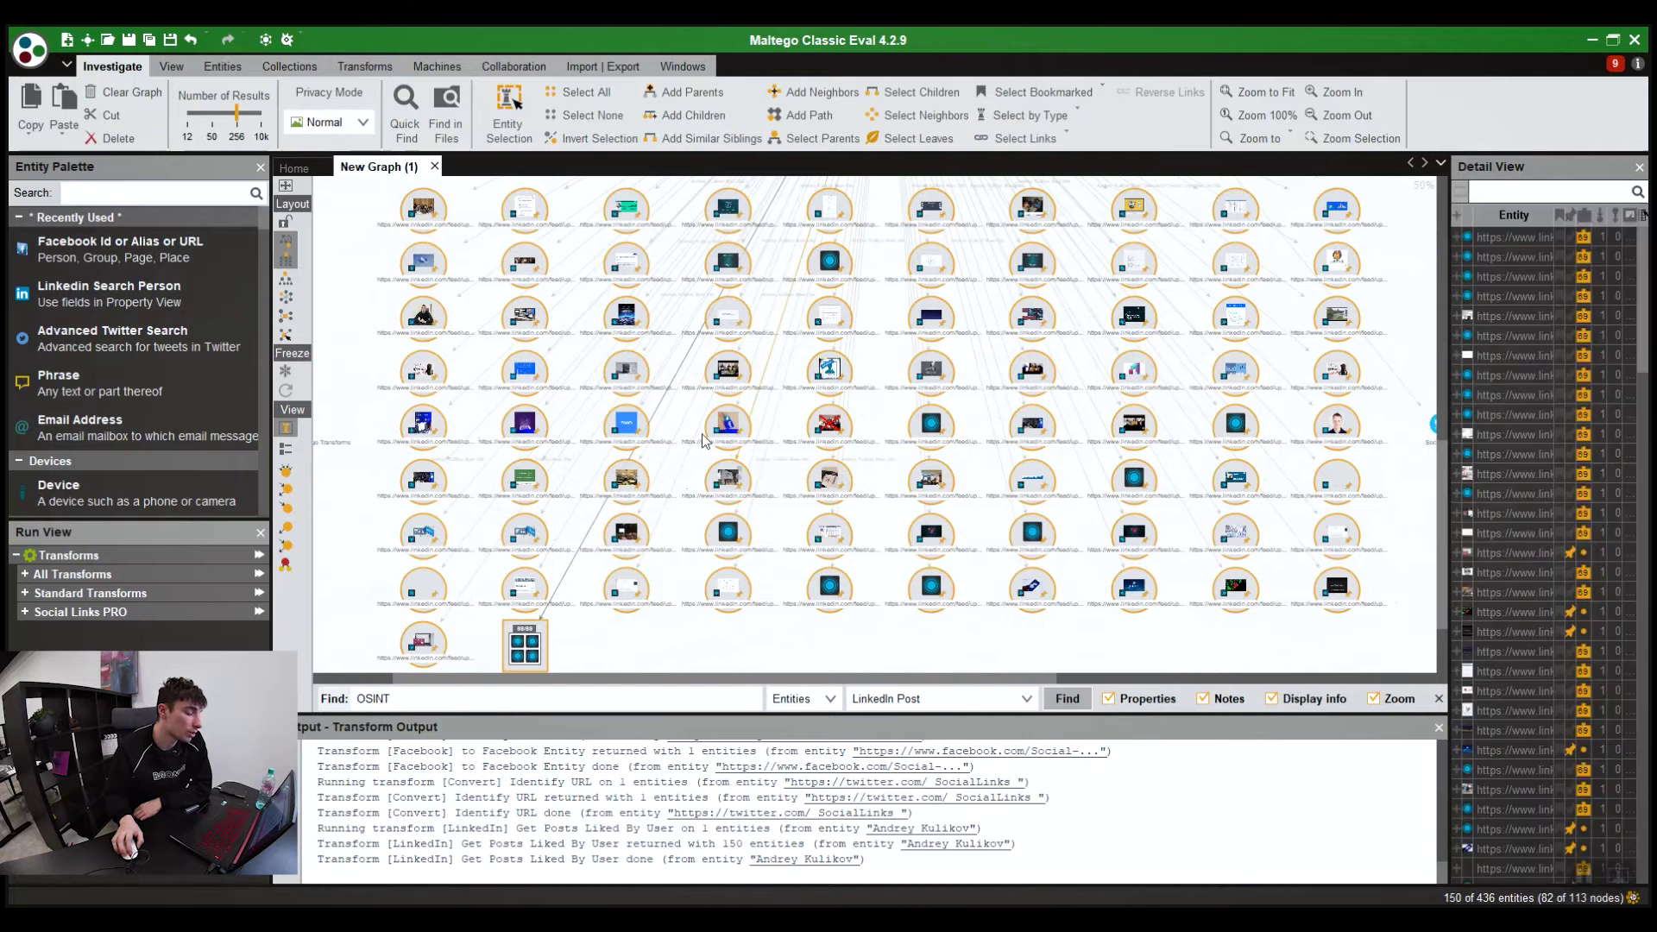
right_click(627, 374)
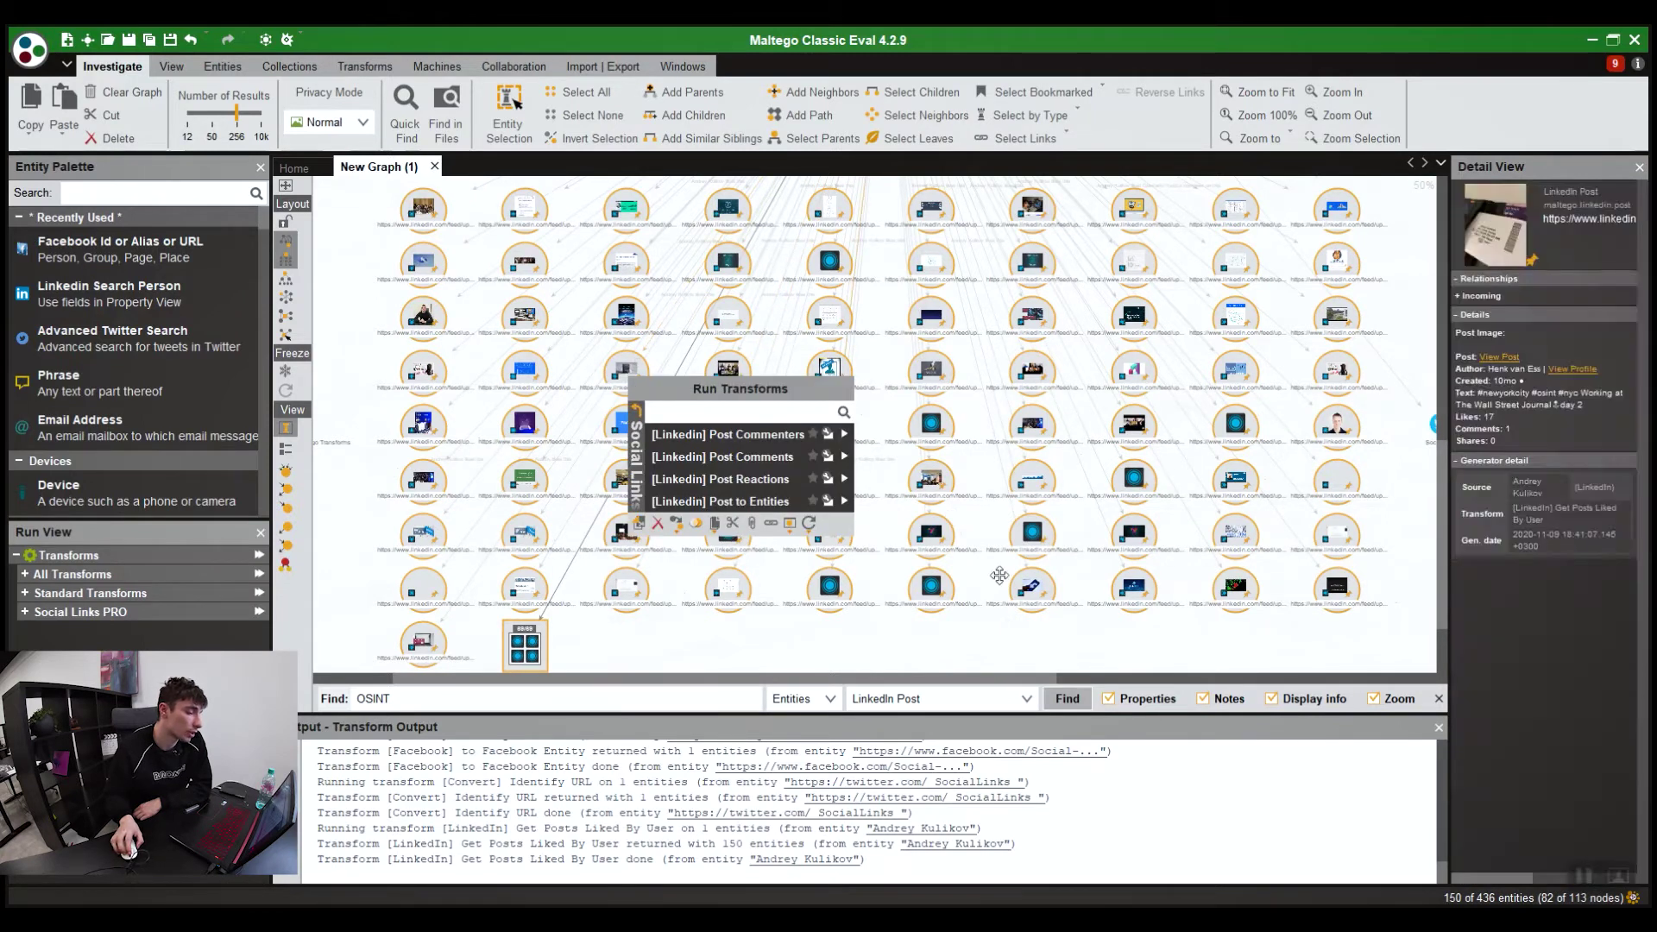
left_click(1032, 643)
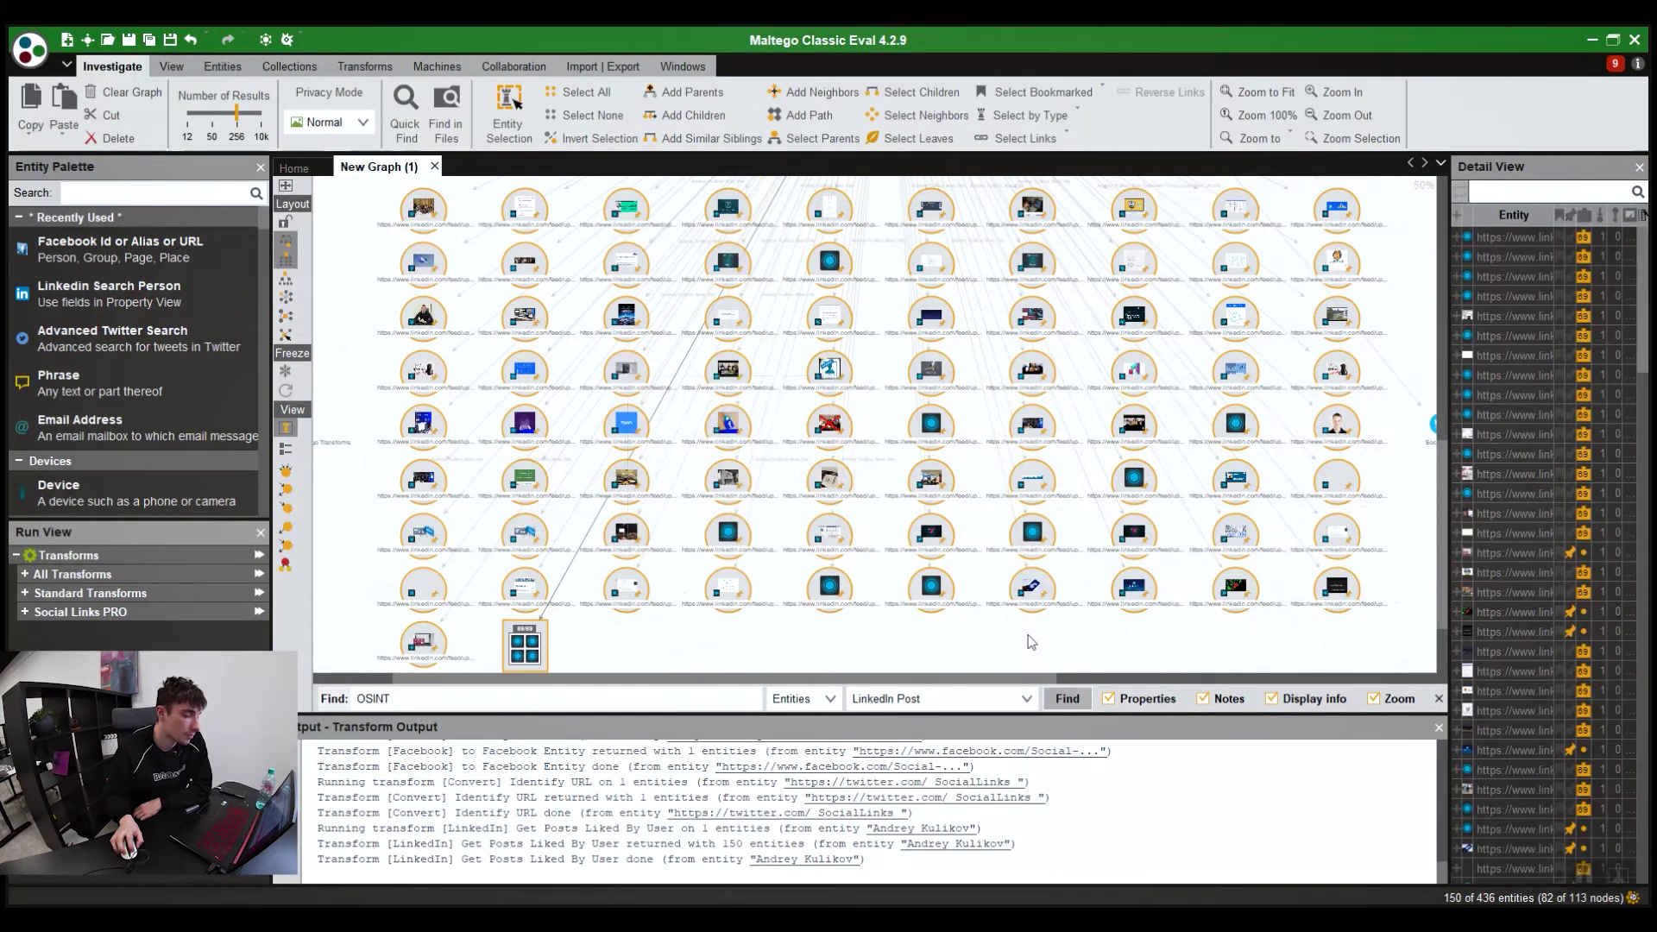
left_click(1032, 643)
Step: Examine the full properties, including the image URL, of the first LinkedIn post in the top row of liked posts
left_click_drag(978, 207, 940, 305)
scroll(939, 305, "down", 2)
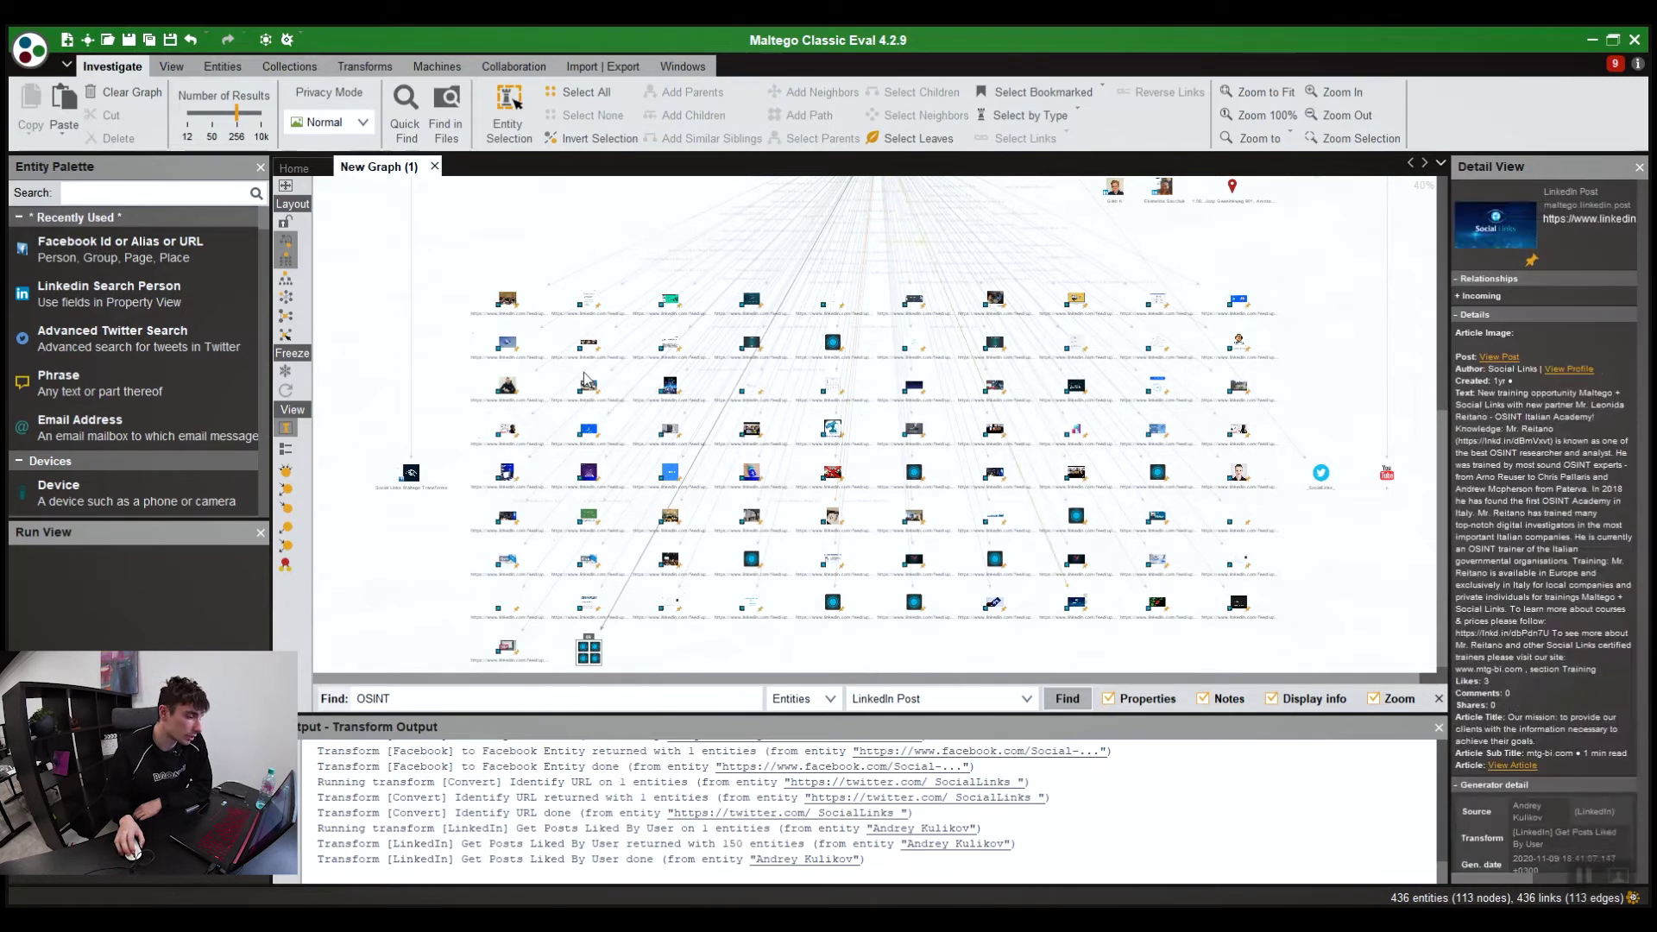
scroll(506, 323, "up", 4)
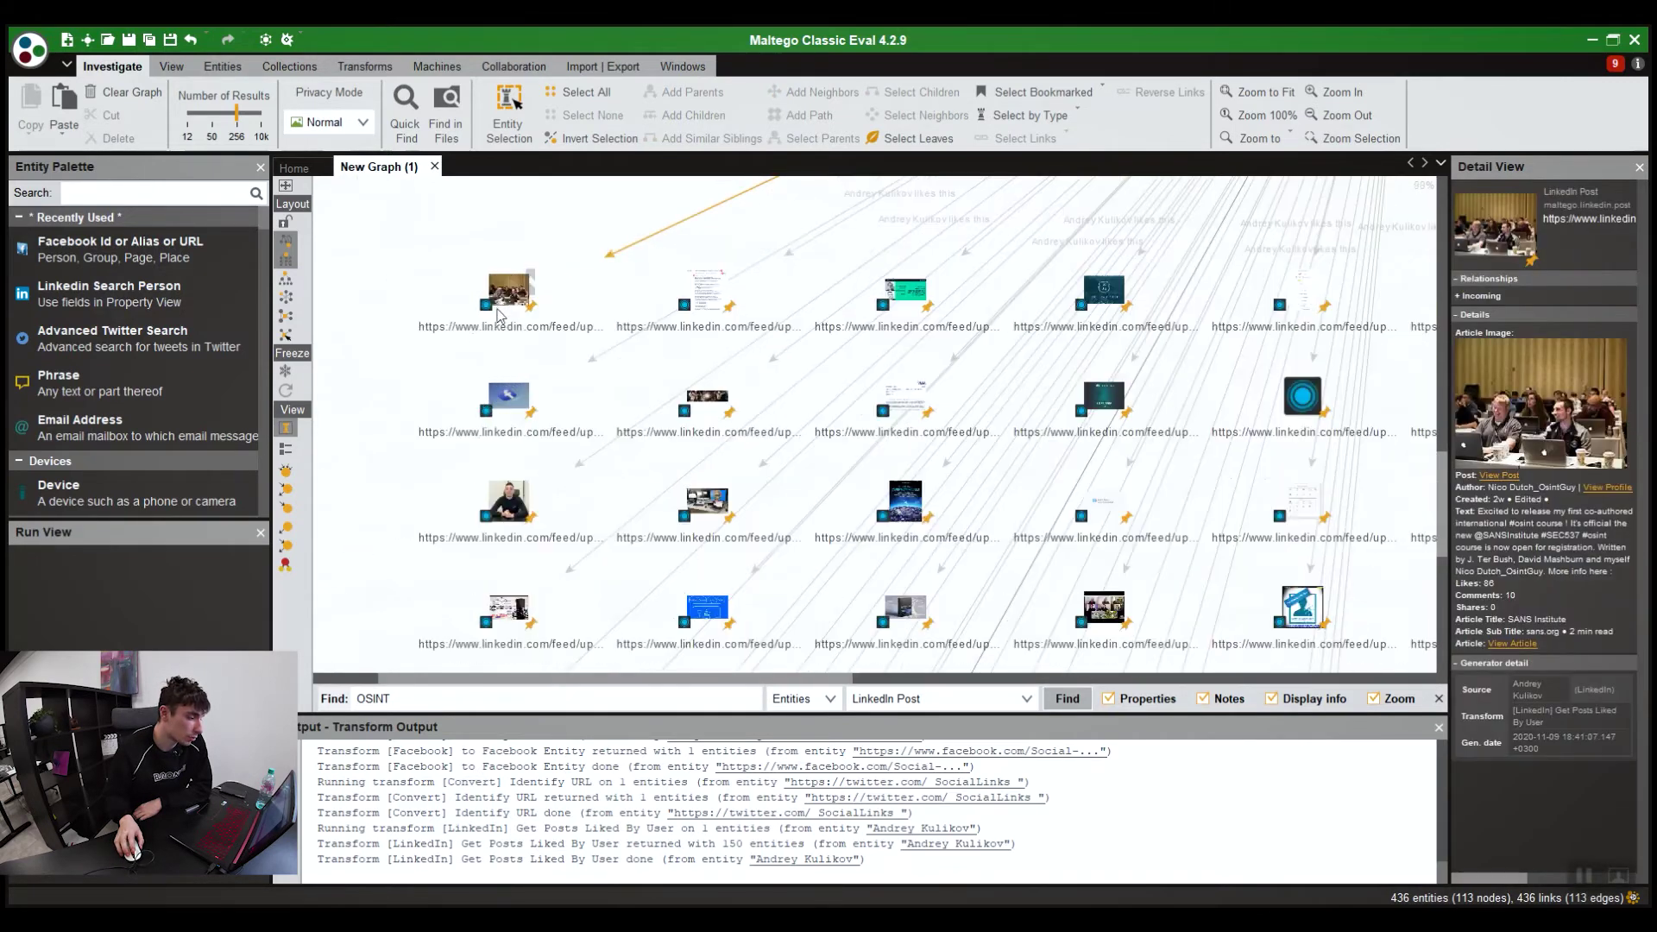
left_click(499, 302)
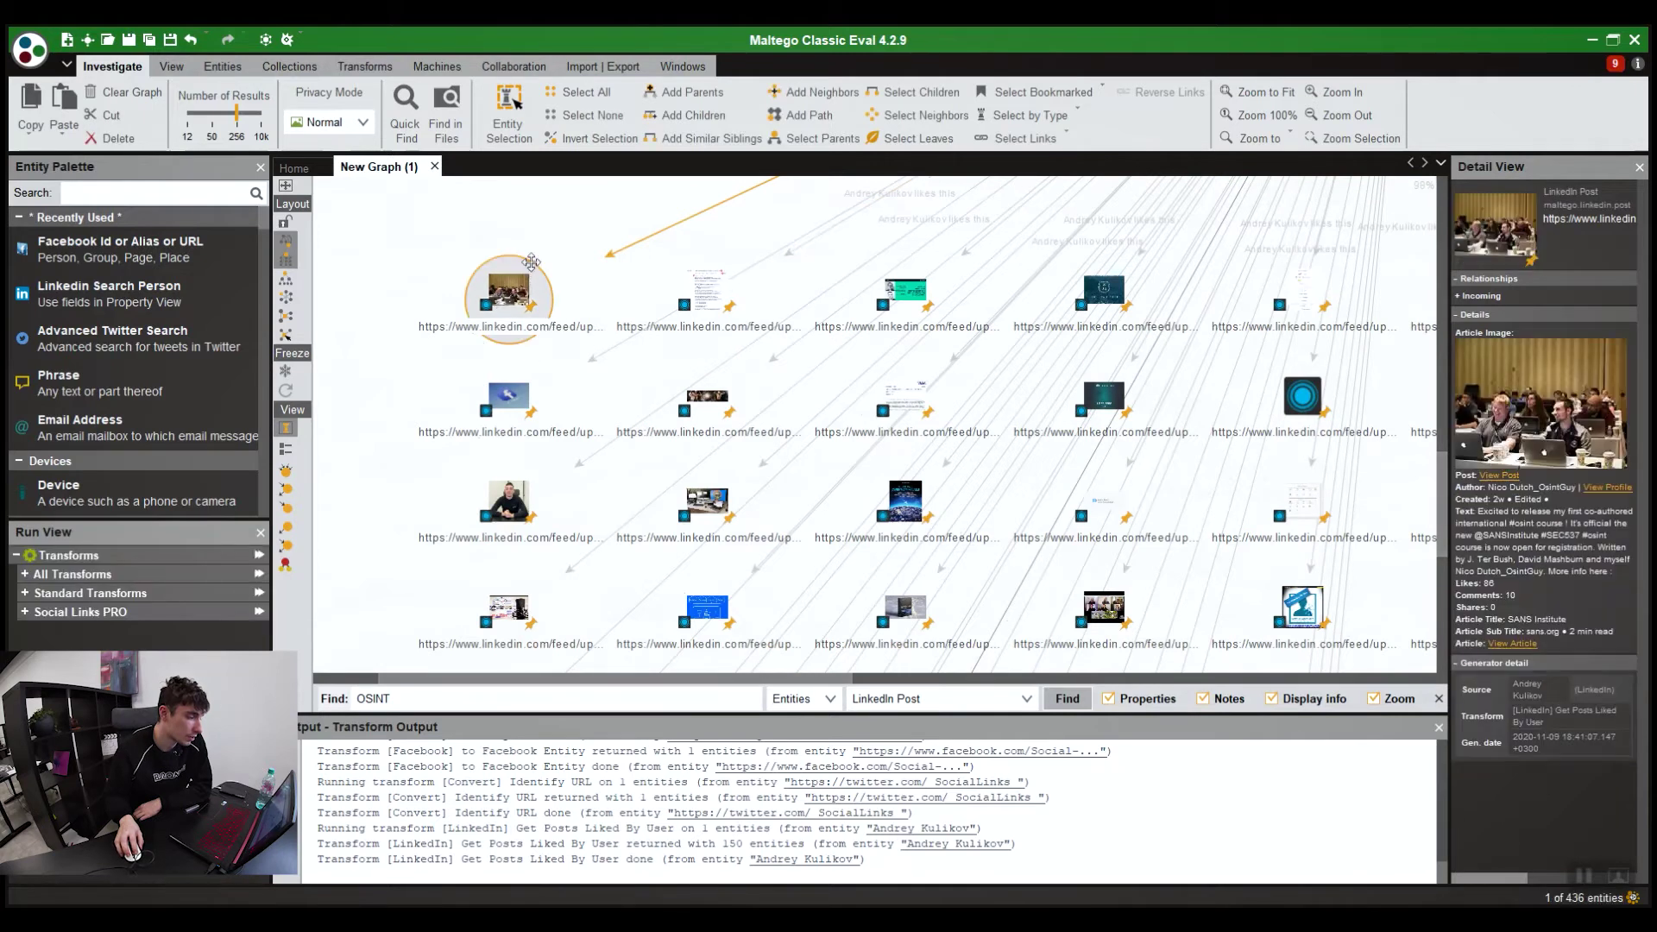
scroll(486, 304, "up", 5)
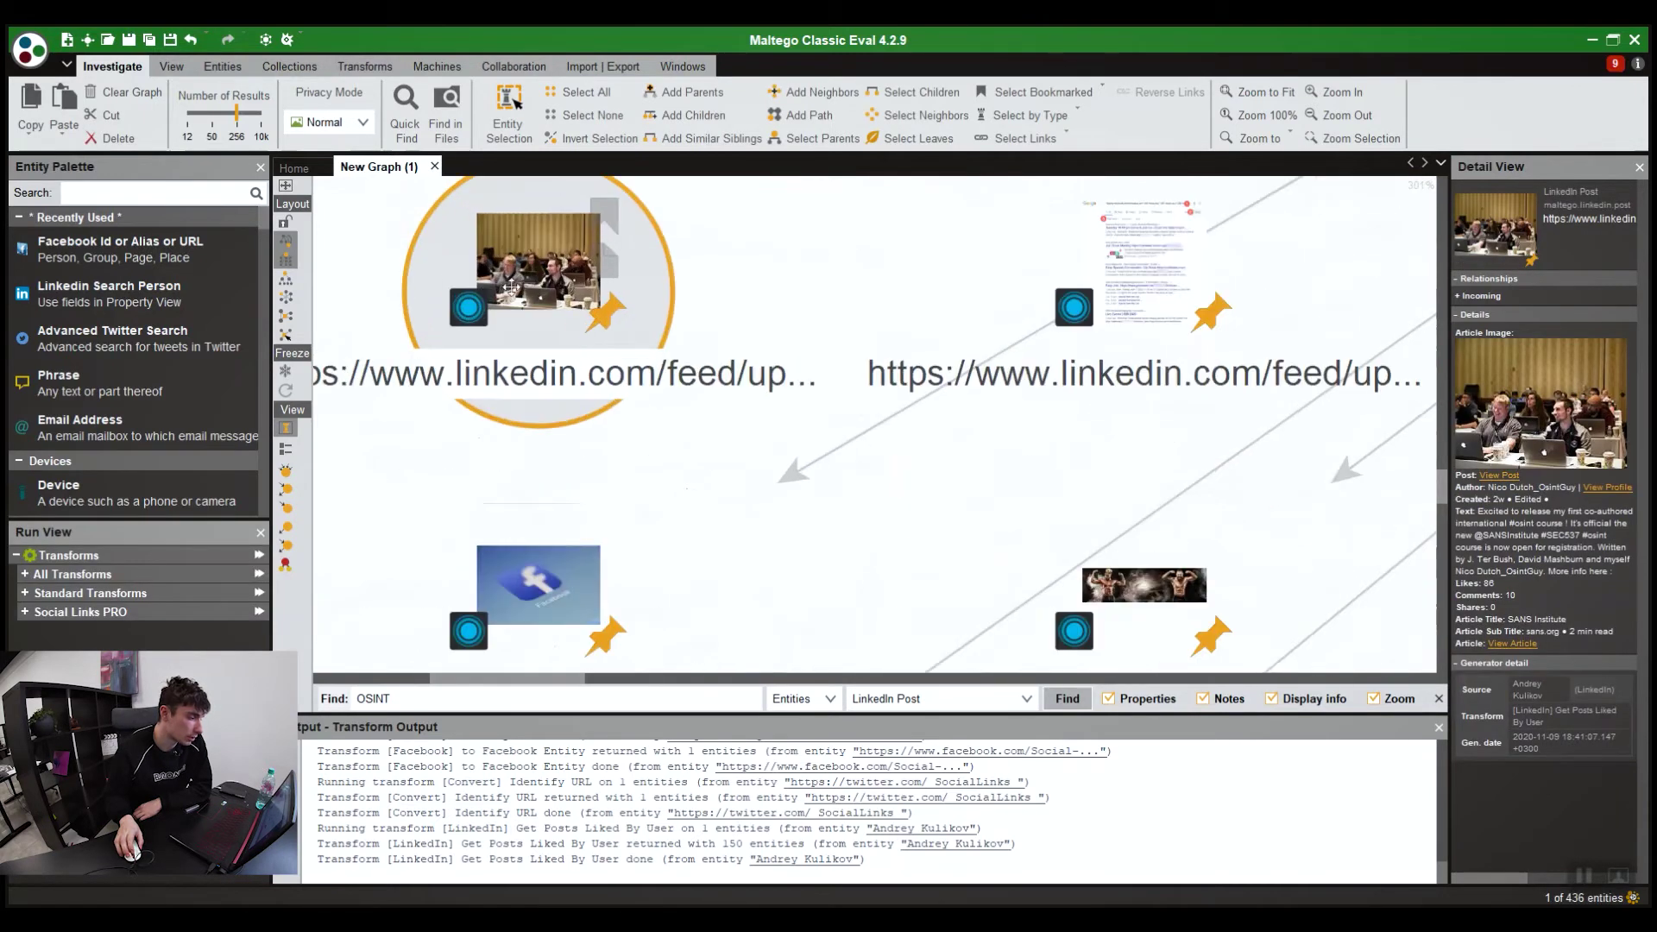
double_click(531, 260)
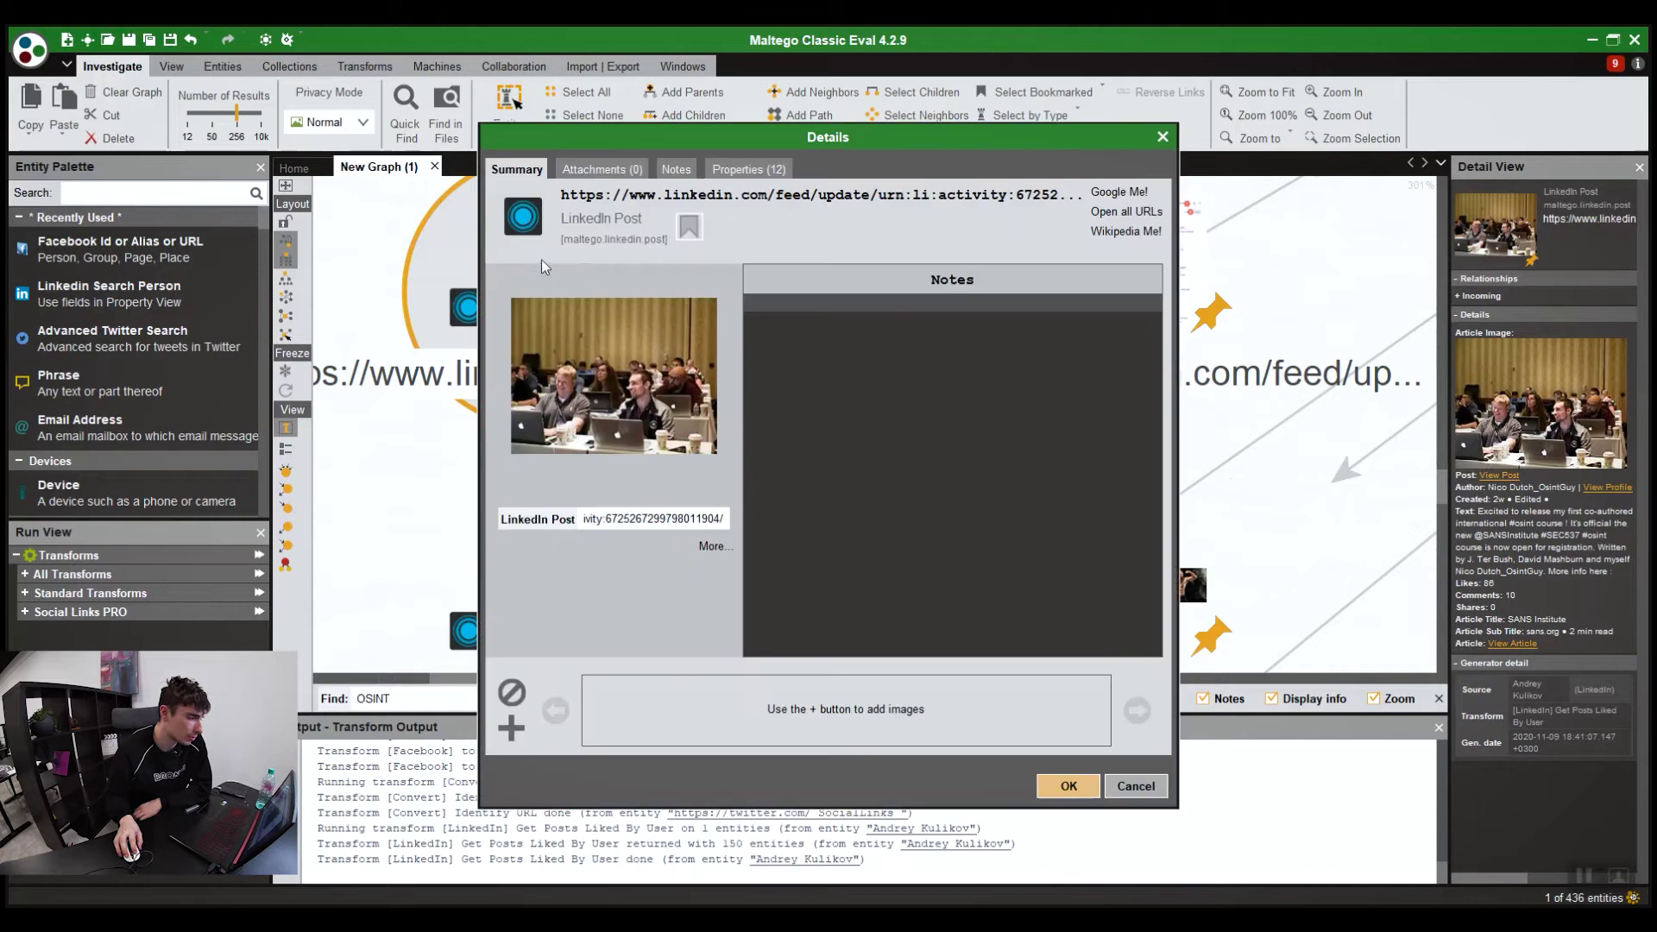
left_click(732, 173)
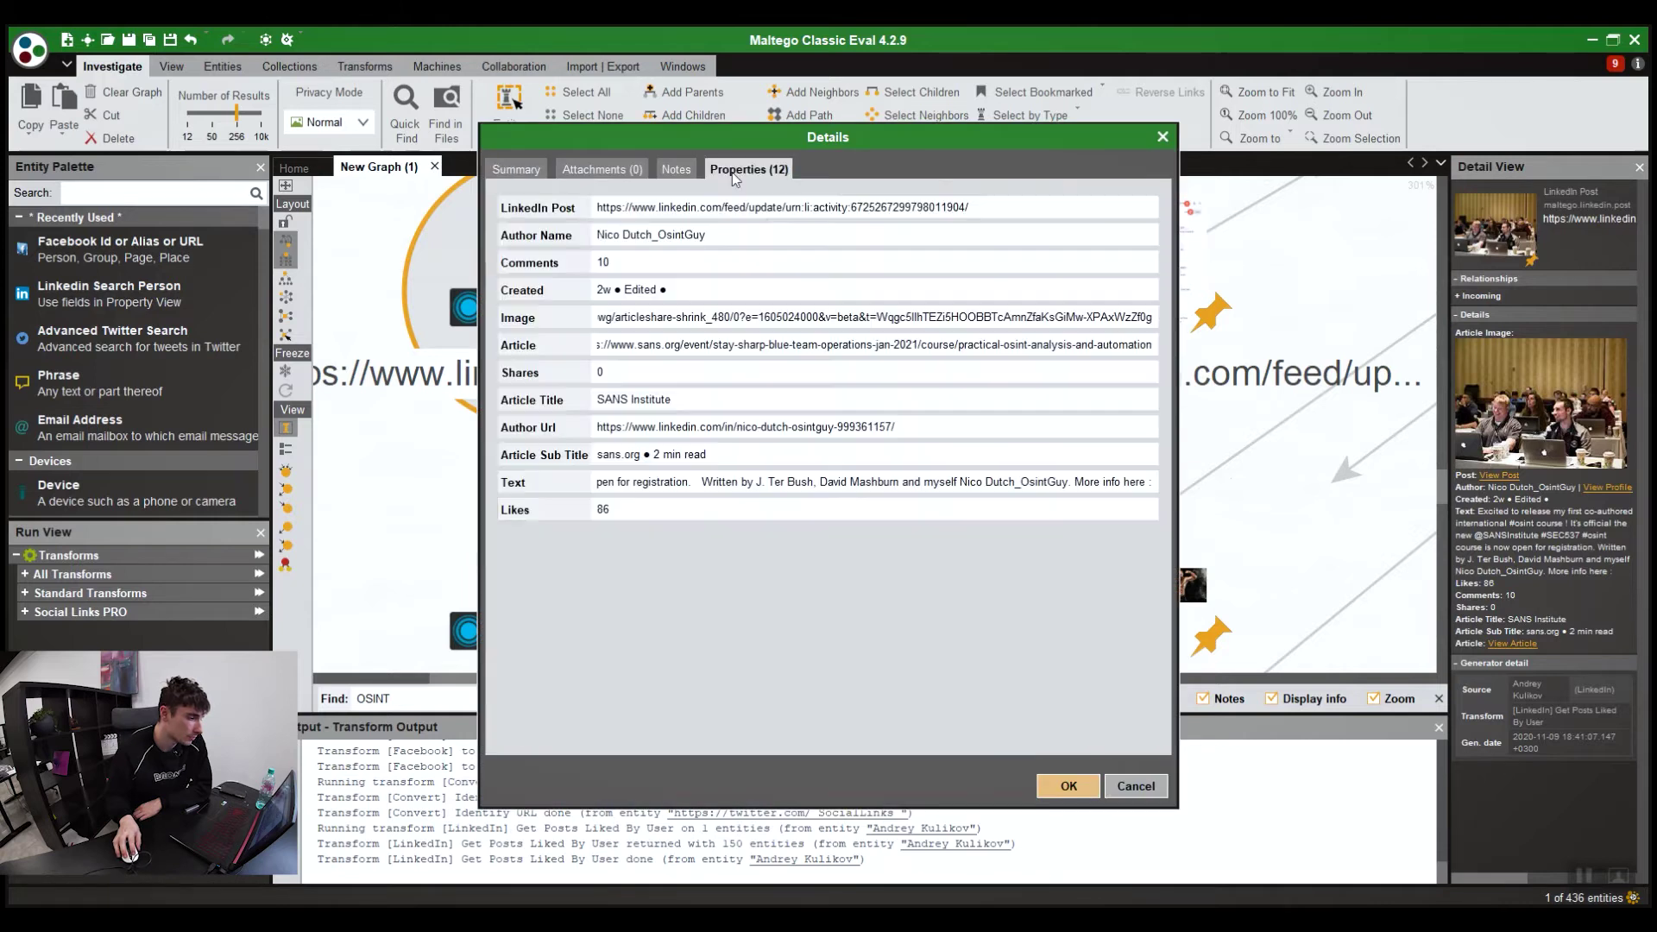
left_click(637, 321)
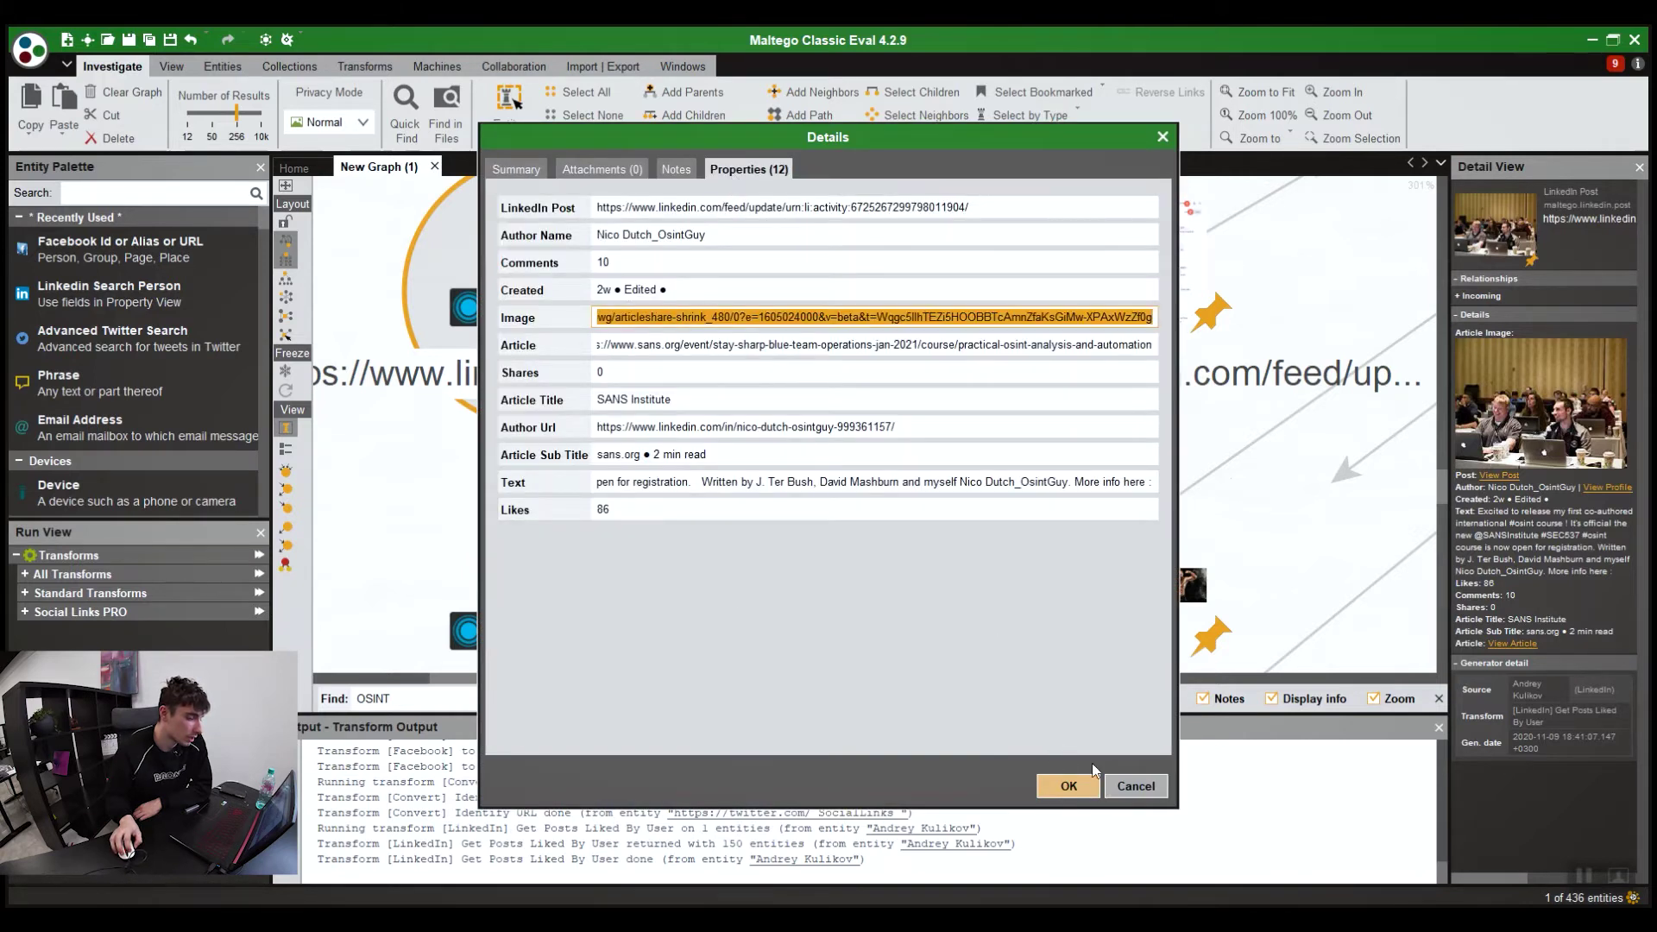
left_click(1078, 785)
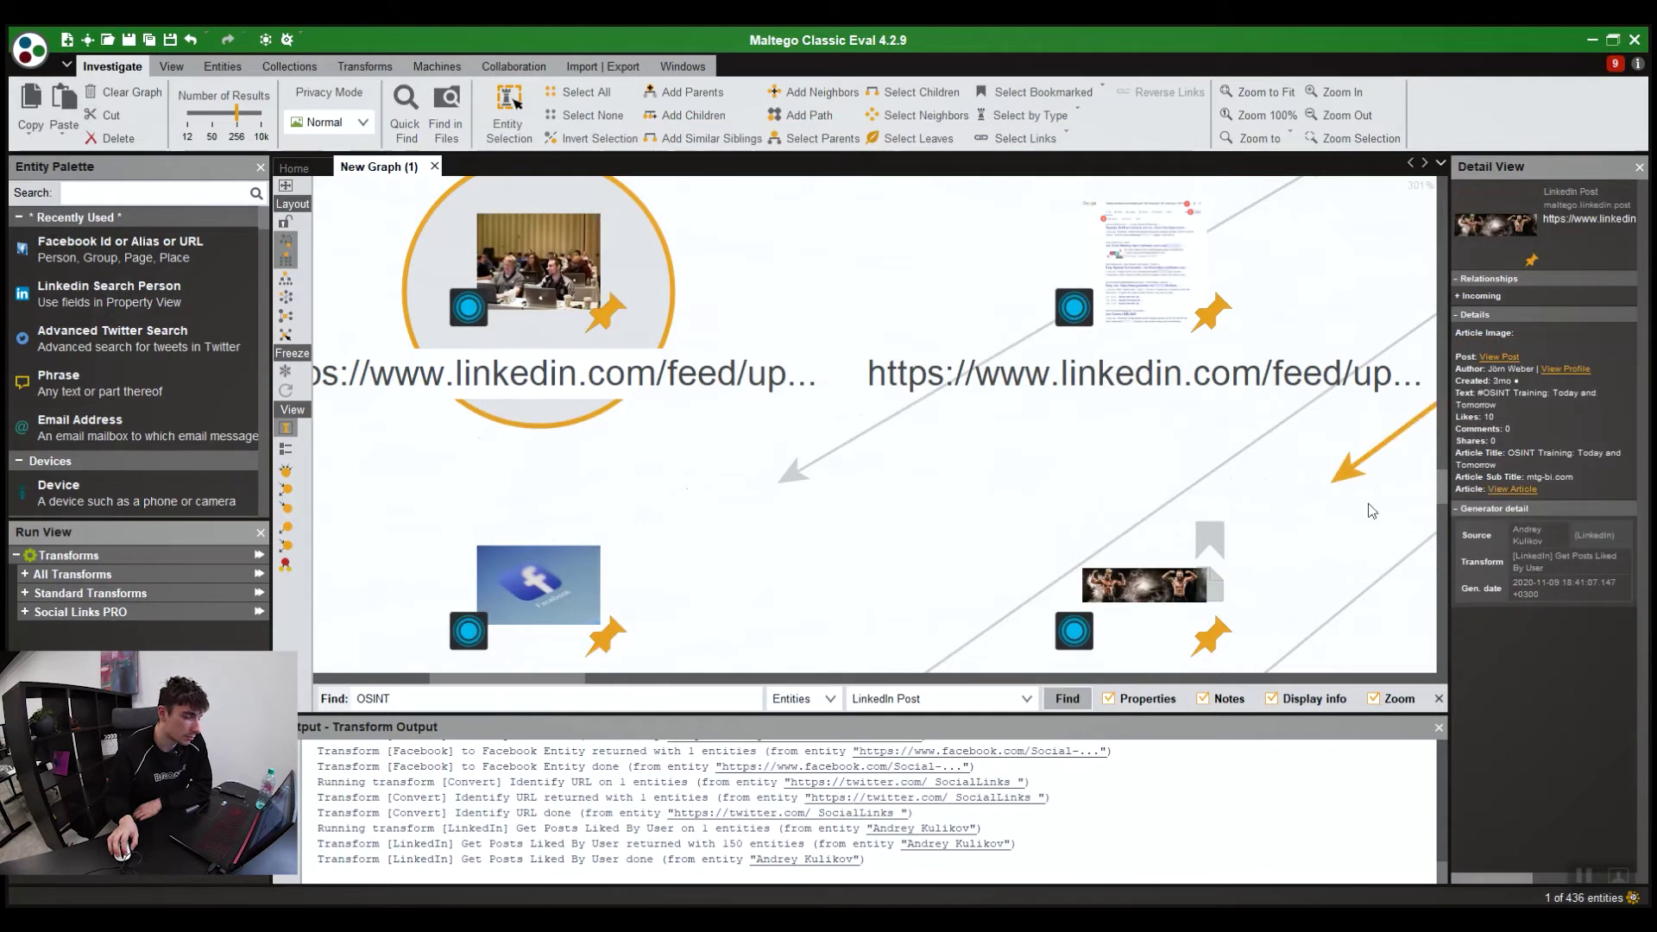
Step: Widen the Detail View and inspect the details of the LinkedIn profile connected to the liked posts
left_click_drag(1443, 486, 1292, 486)
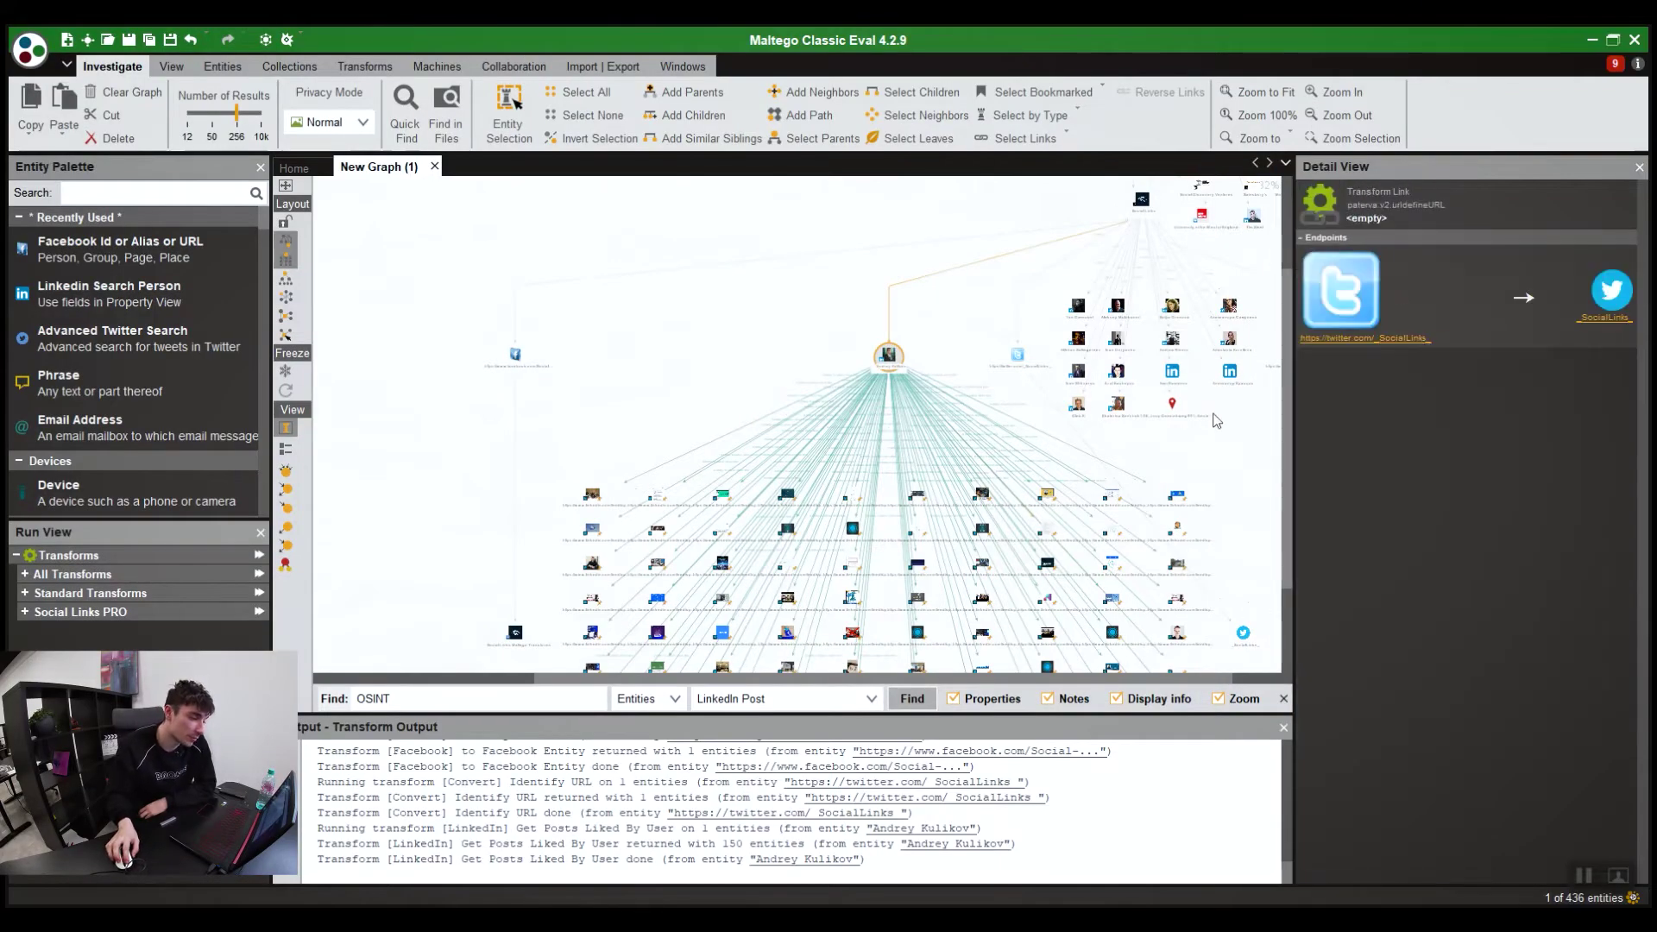
scroll(958, 377, "up", 3)
scroll(958, 377, "up", 3)
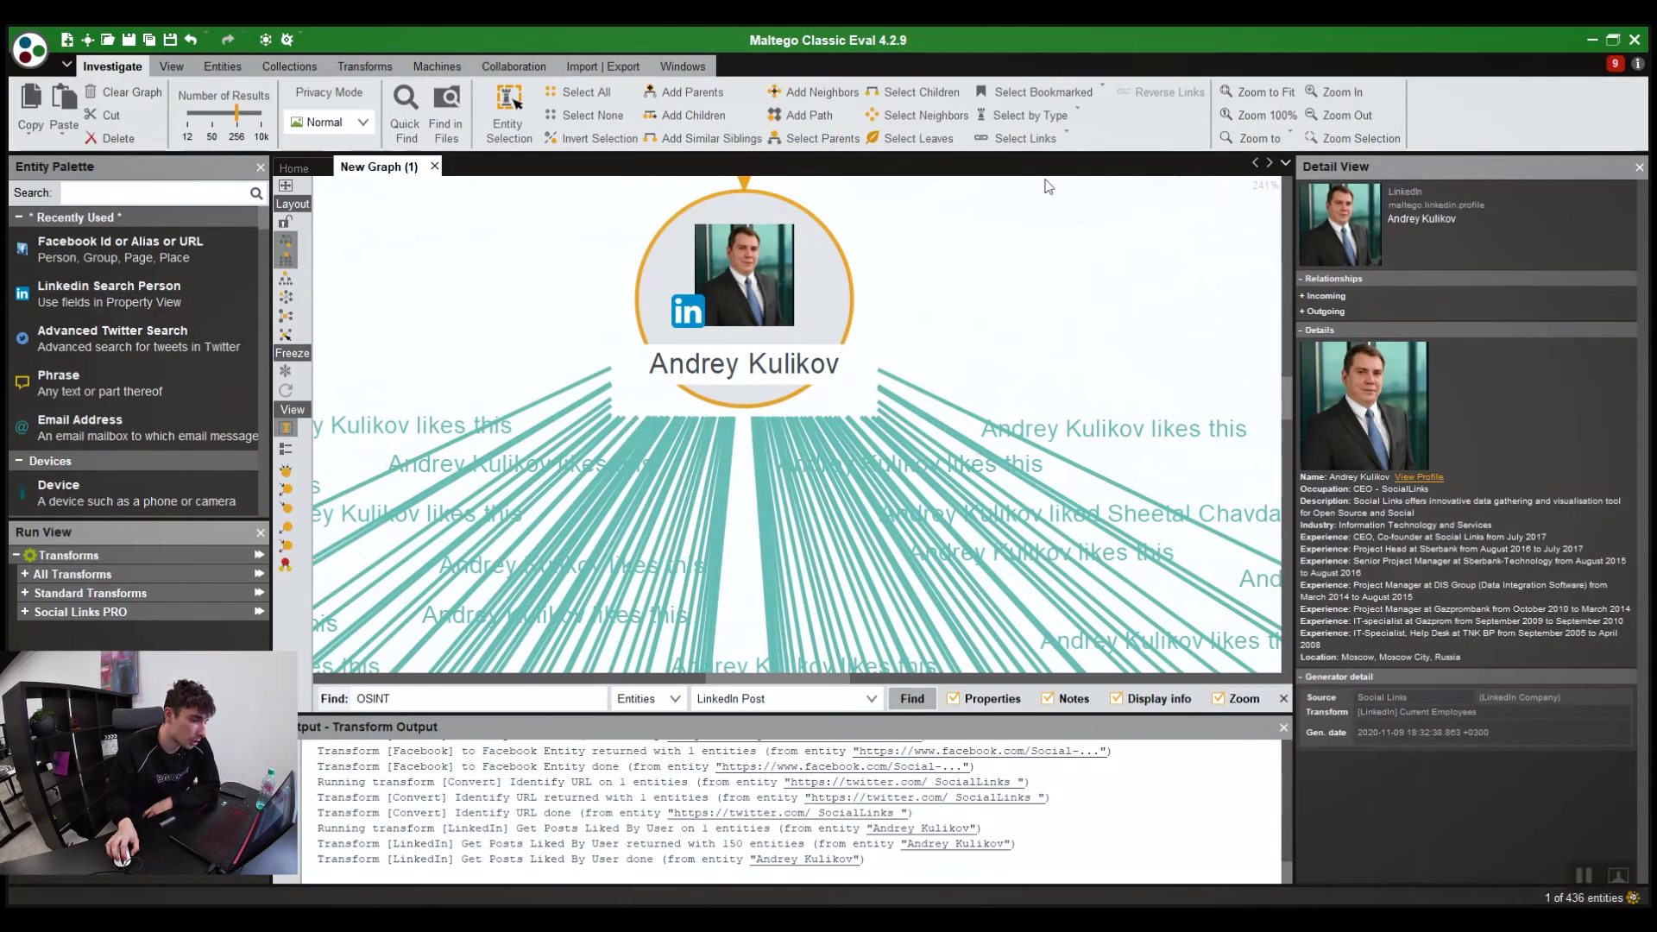
Step: Close the Detail View and Entity Palette windows and restore both of them
left_click(1644, 169)
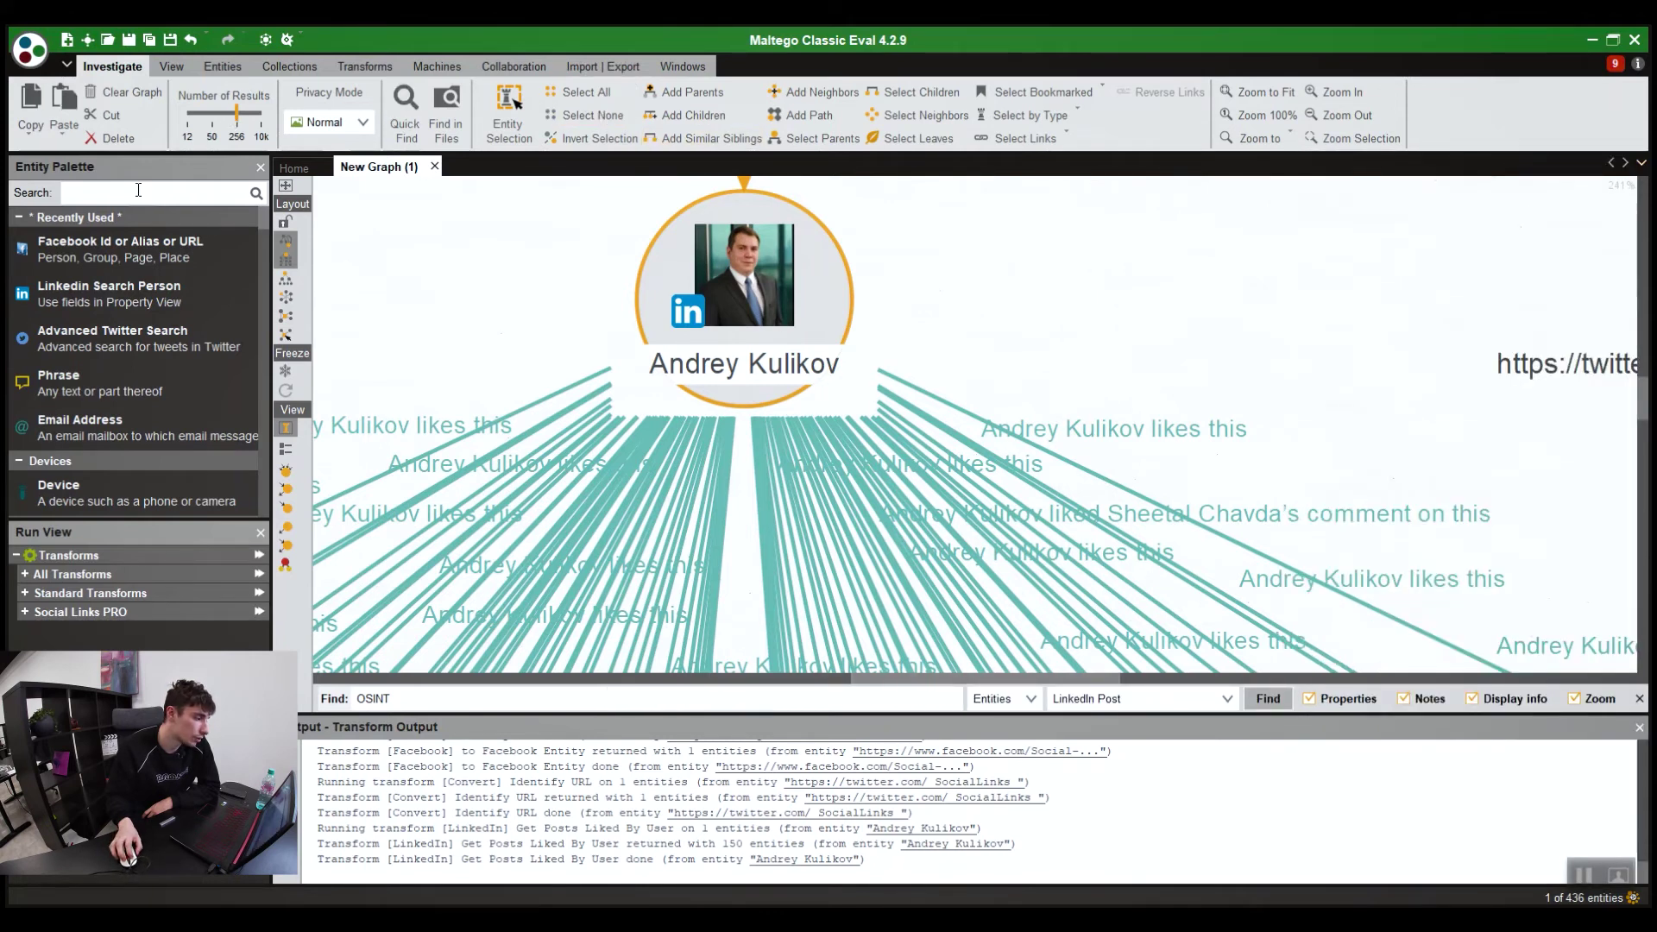
left_click(261, 167)
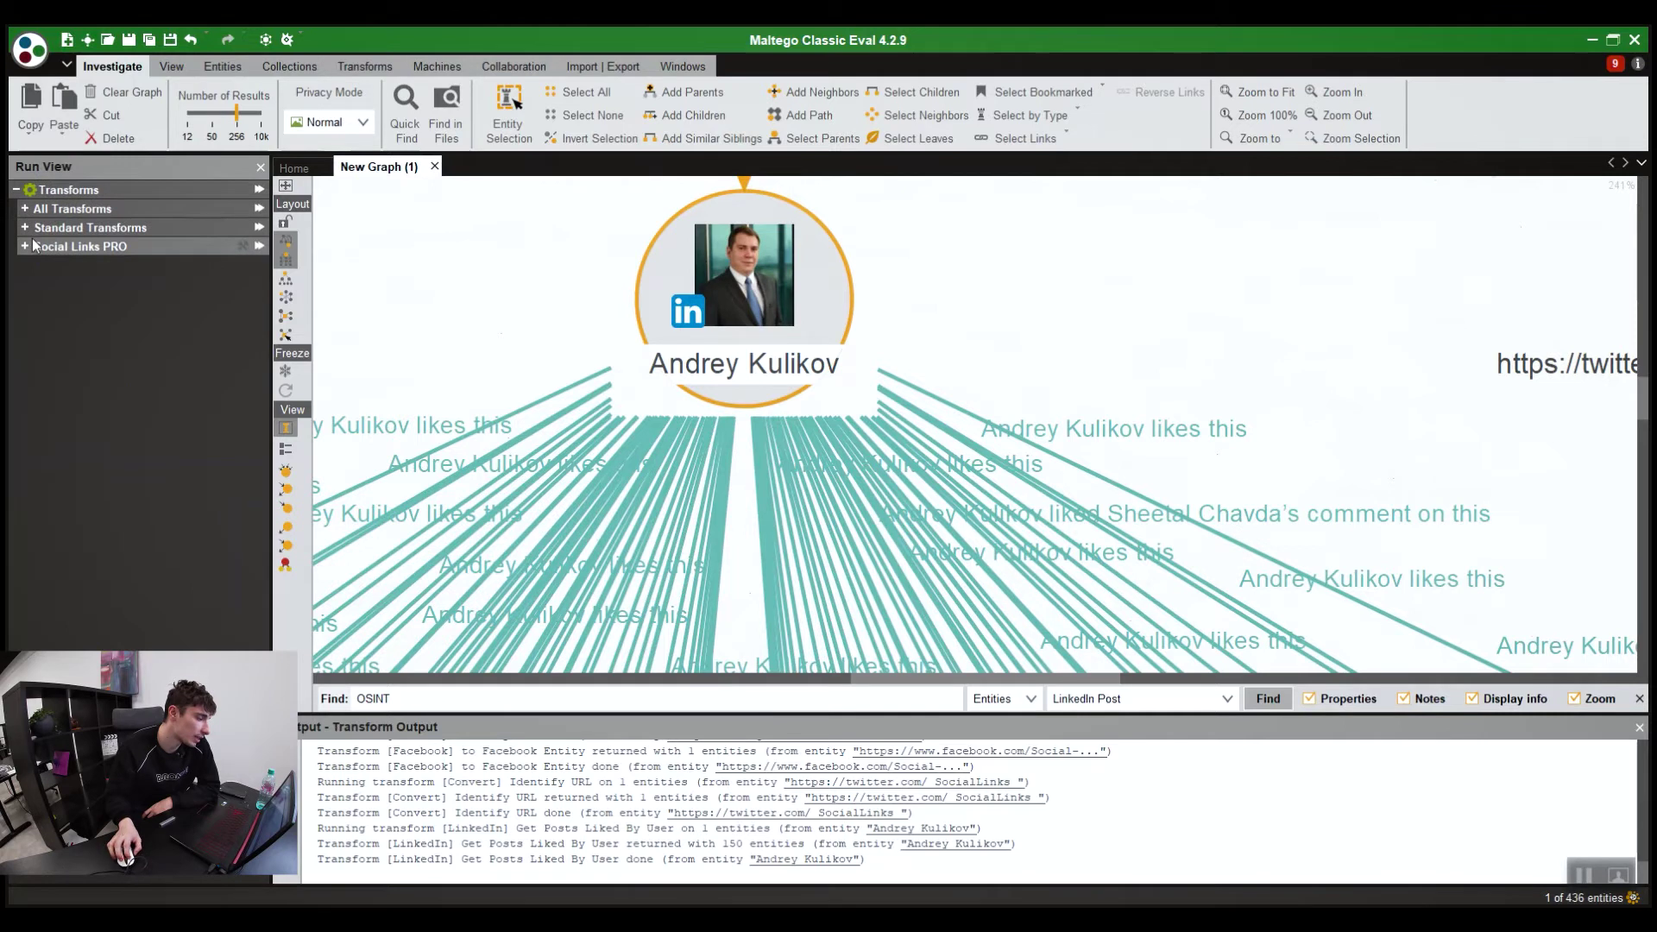
left_click(694, 64)
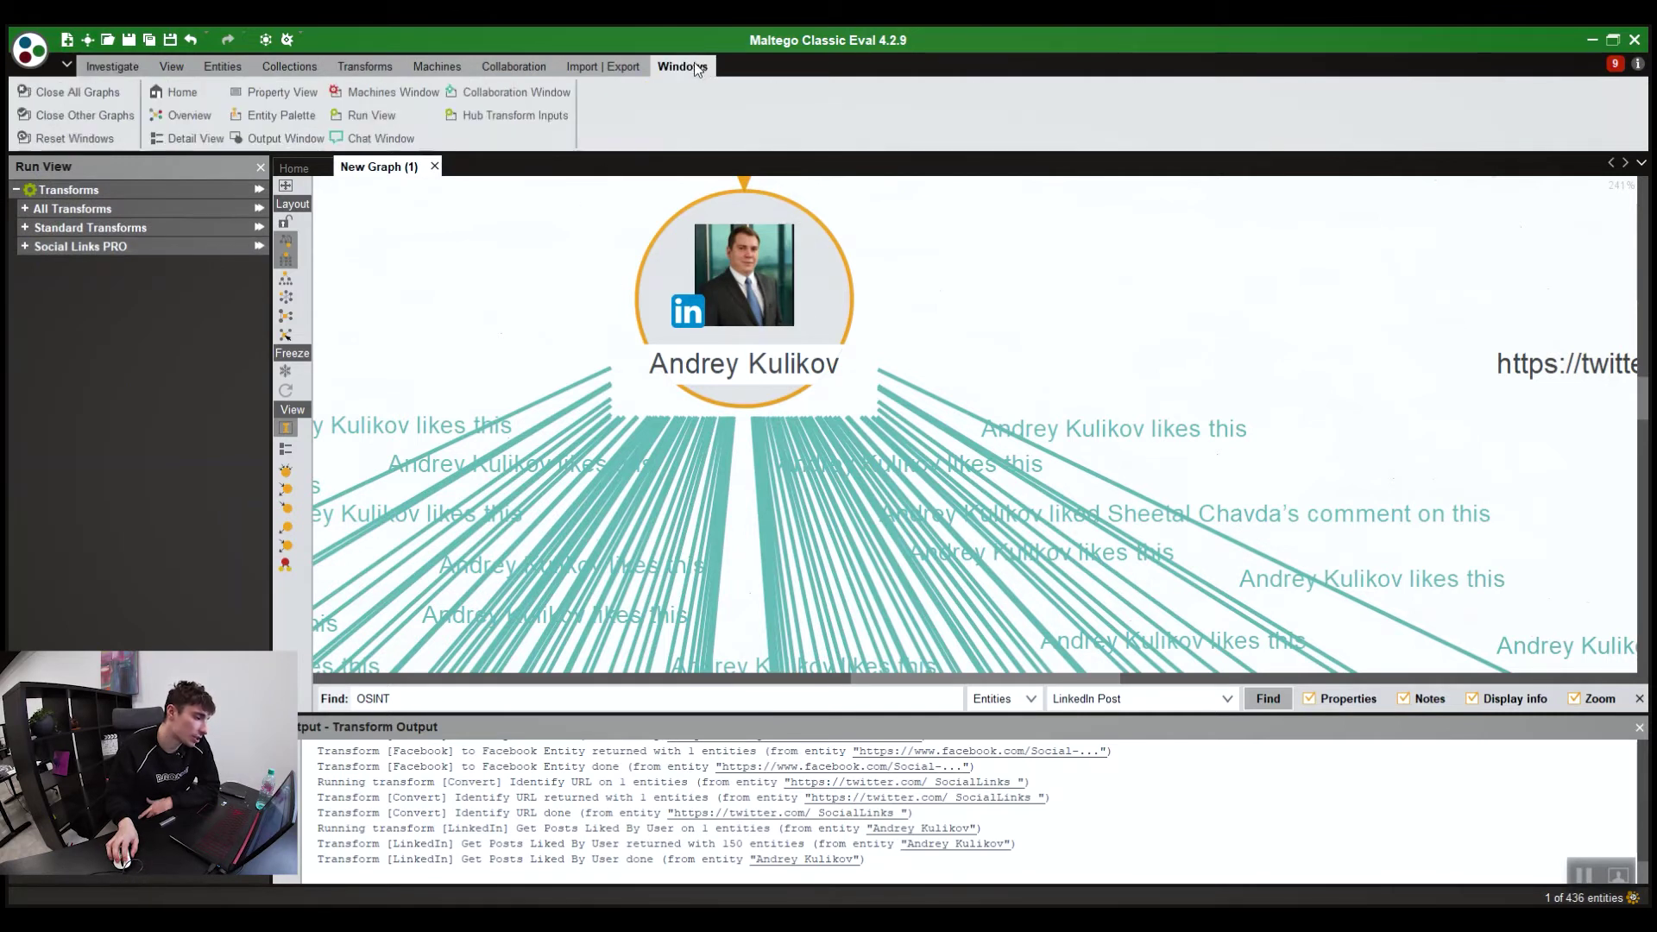
left_click(251, 110)
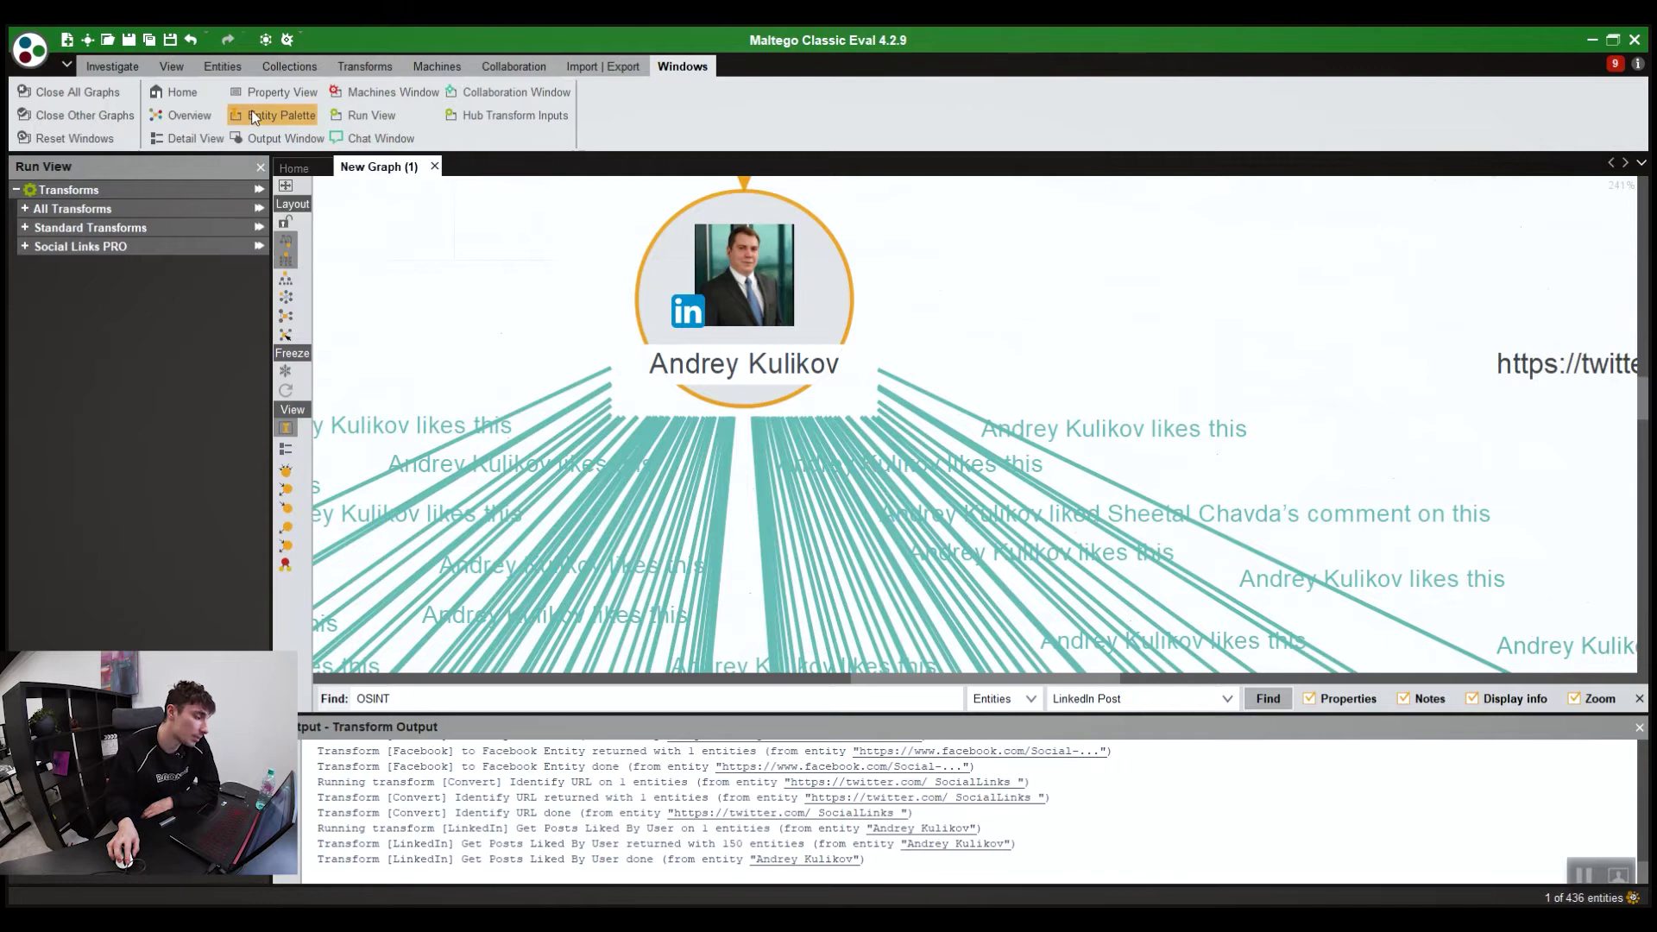
left_click(199, 130)
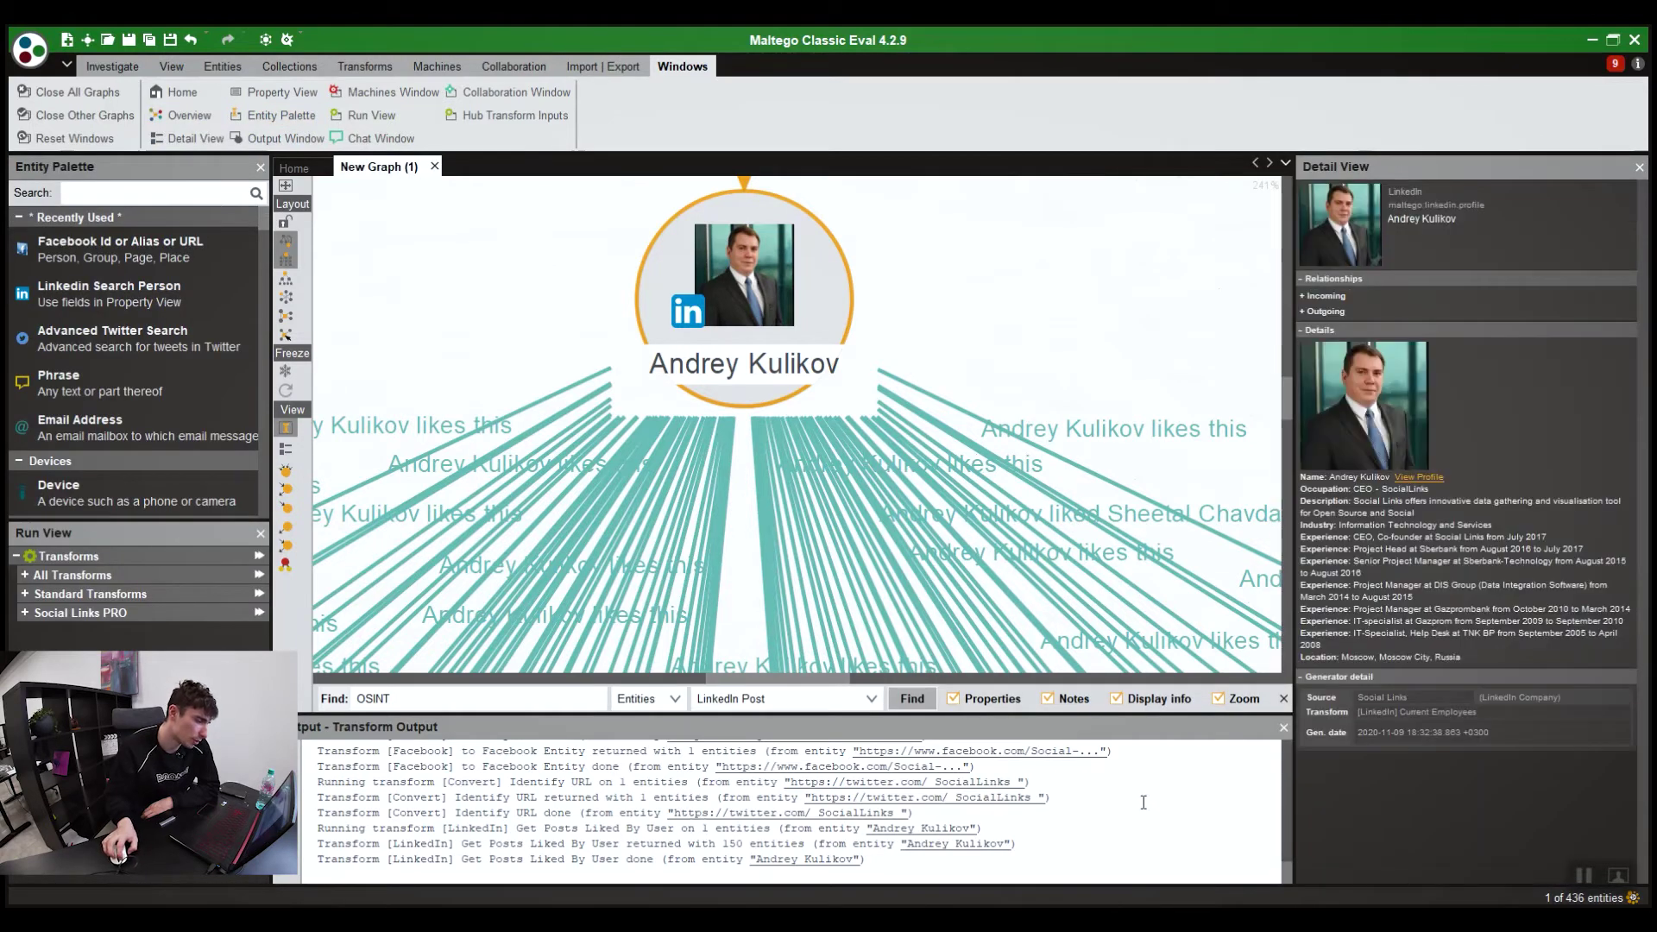
Step: Close the Transform Output window to give the graph more room
left_click(1283, 727)
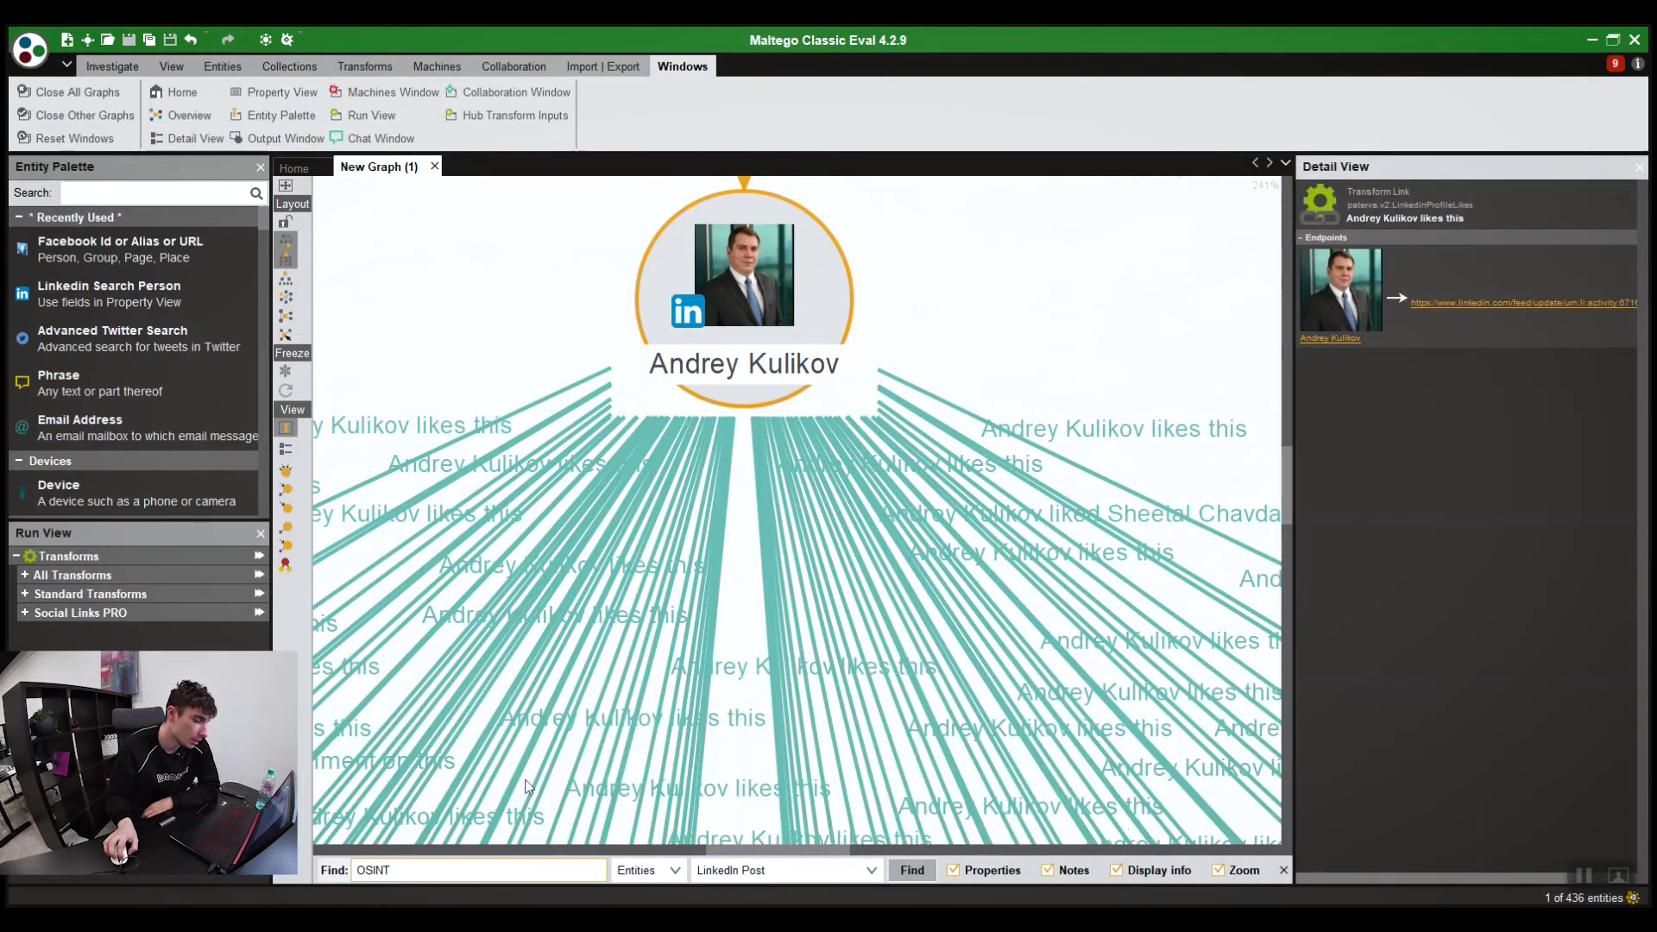
scroll(490, 715, "down", 5)
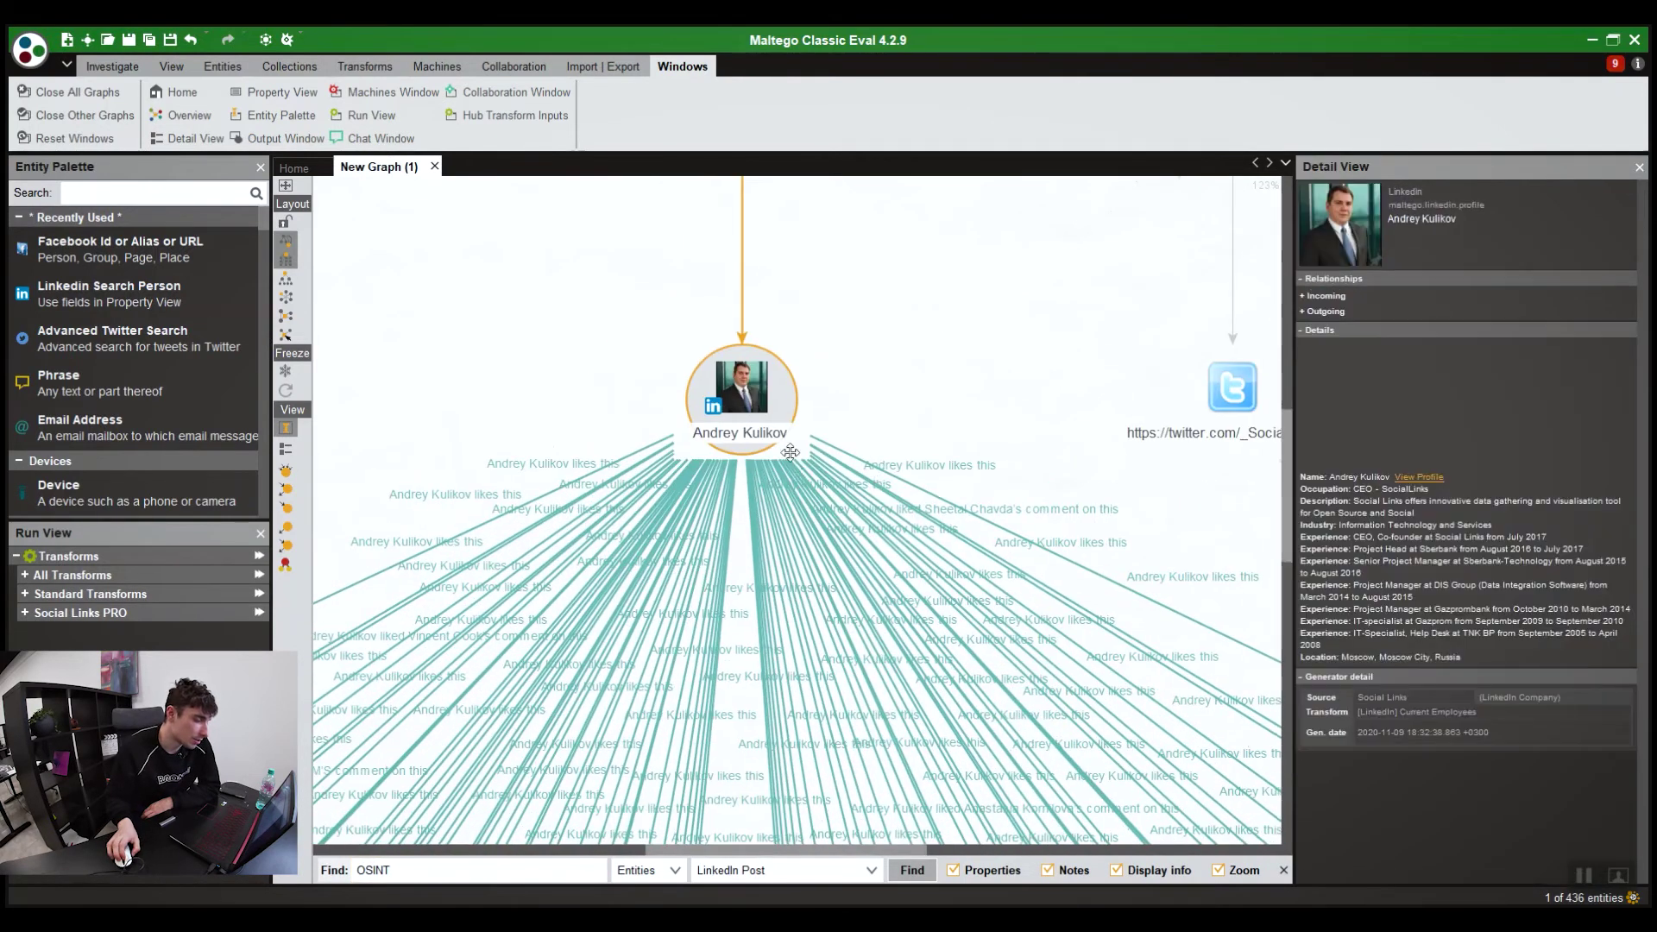
left_click_drag(636, 449, 640, 431)
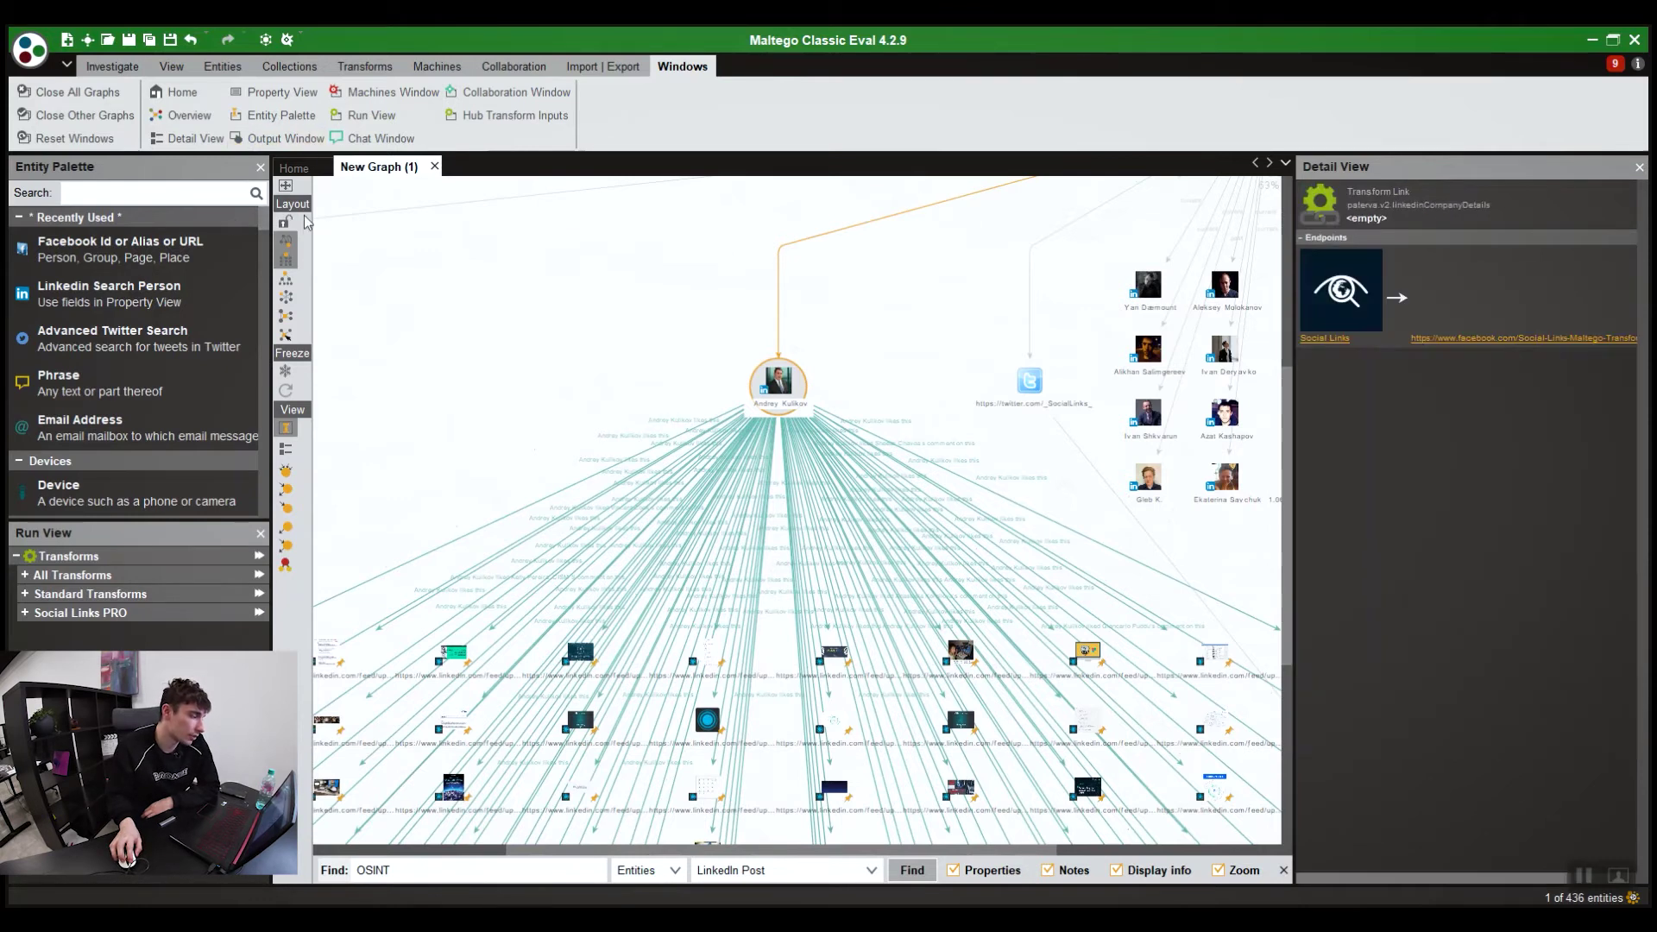
Step: View the graph in full-screen mode, look over the profile and its liked posts, and return to the normal layout
left_click(289, 188)
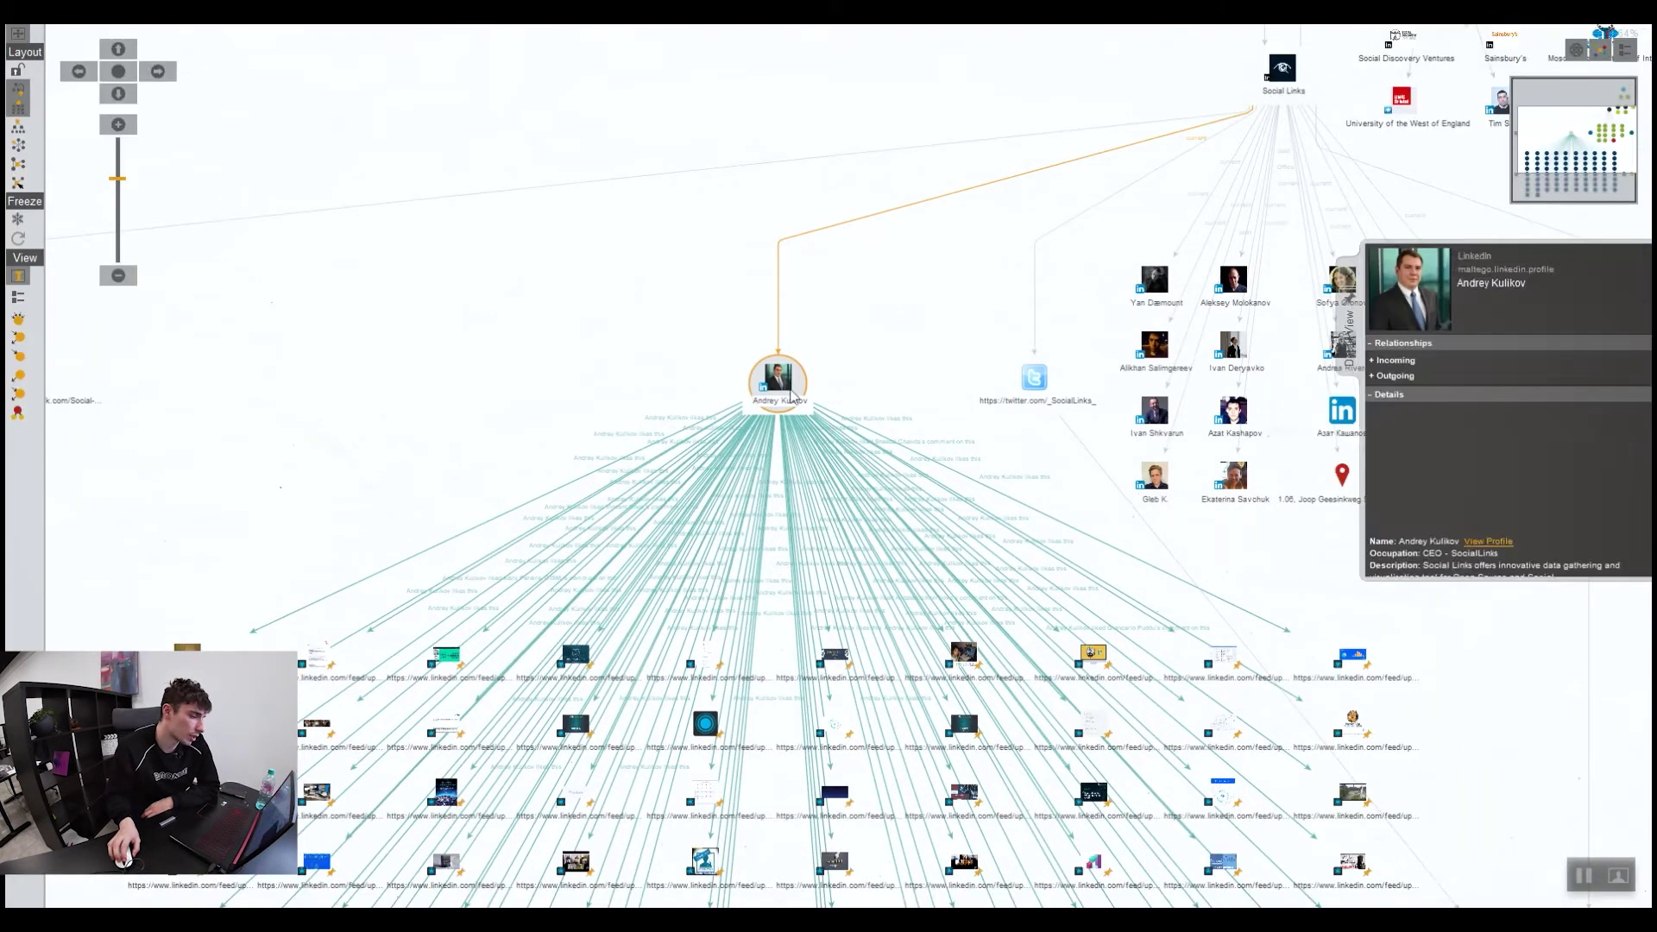
left_click_drag(703, 722, 654, 528)
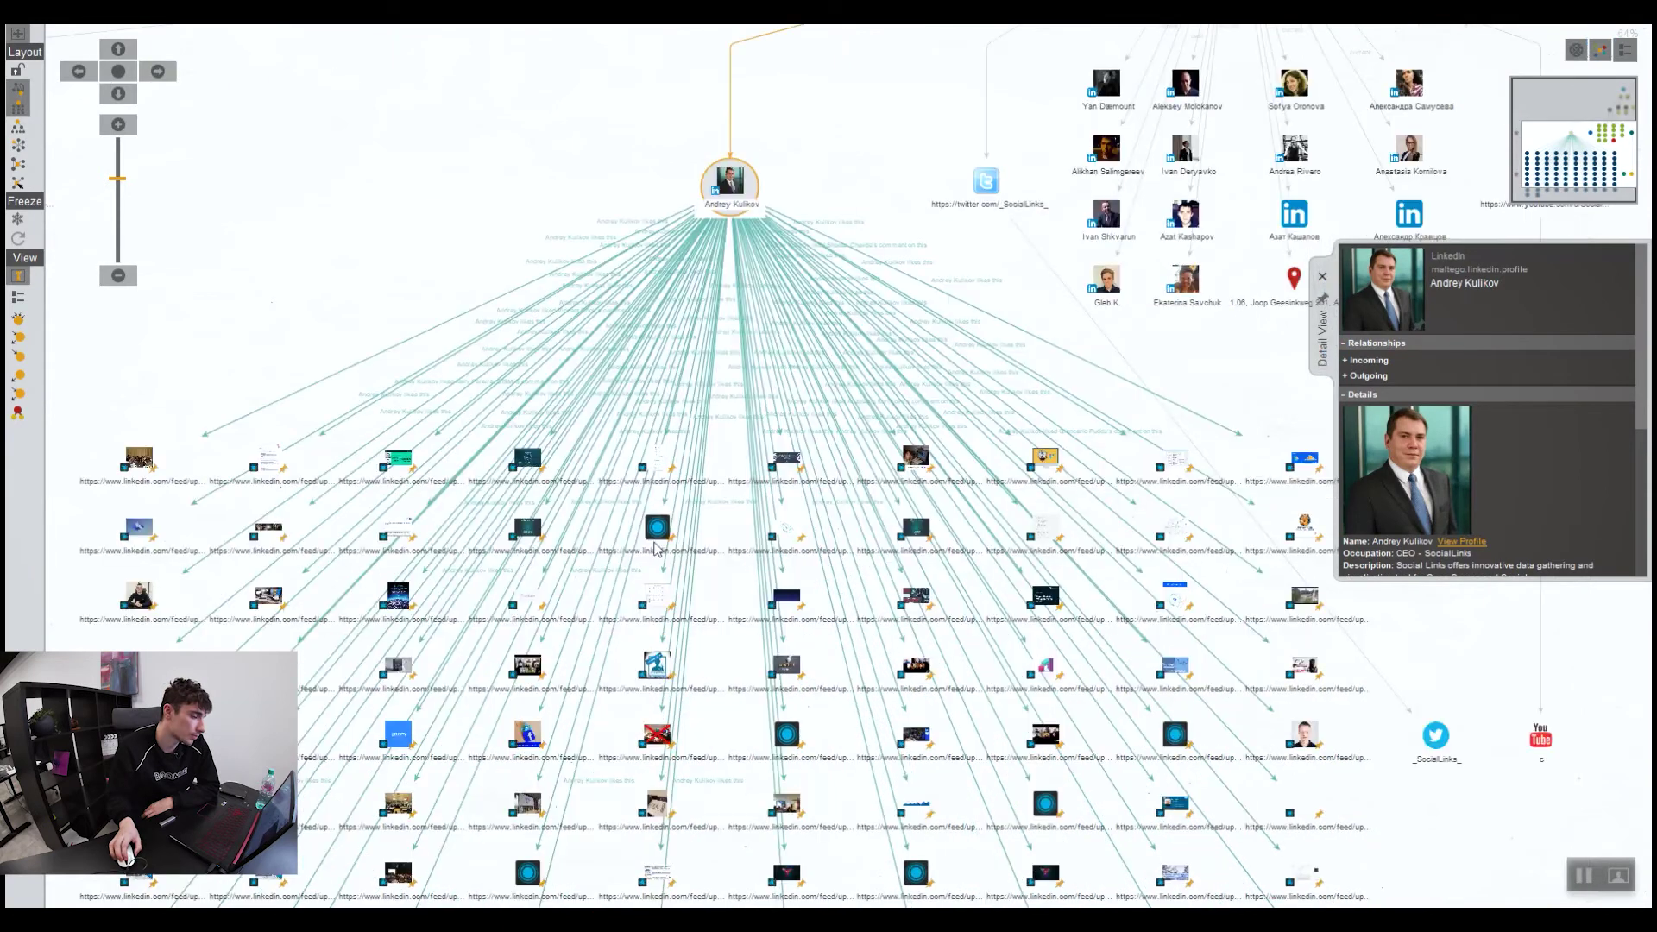
scroll(653, 528, "down", 3)
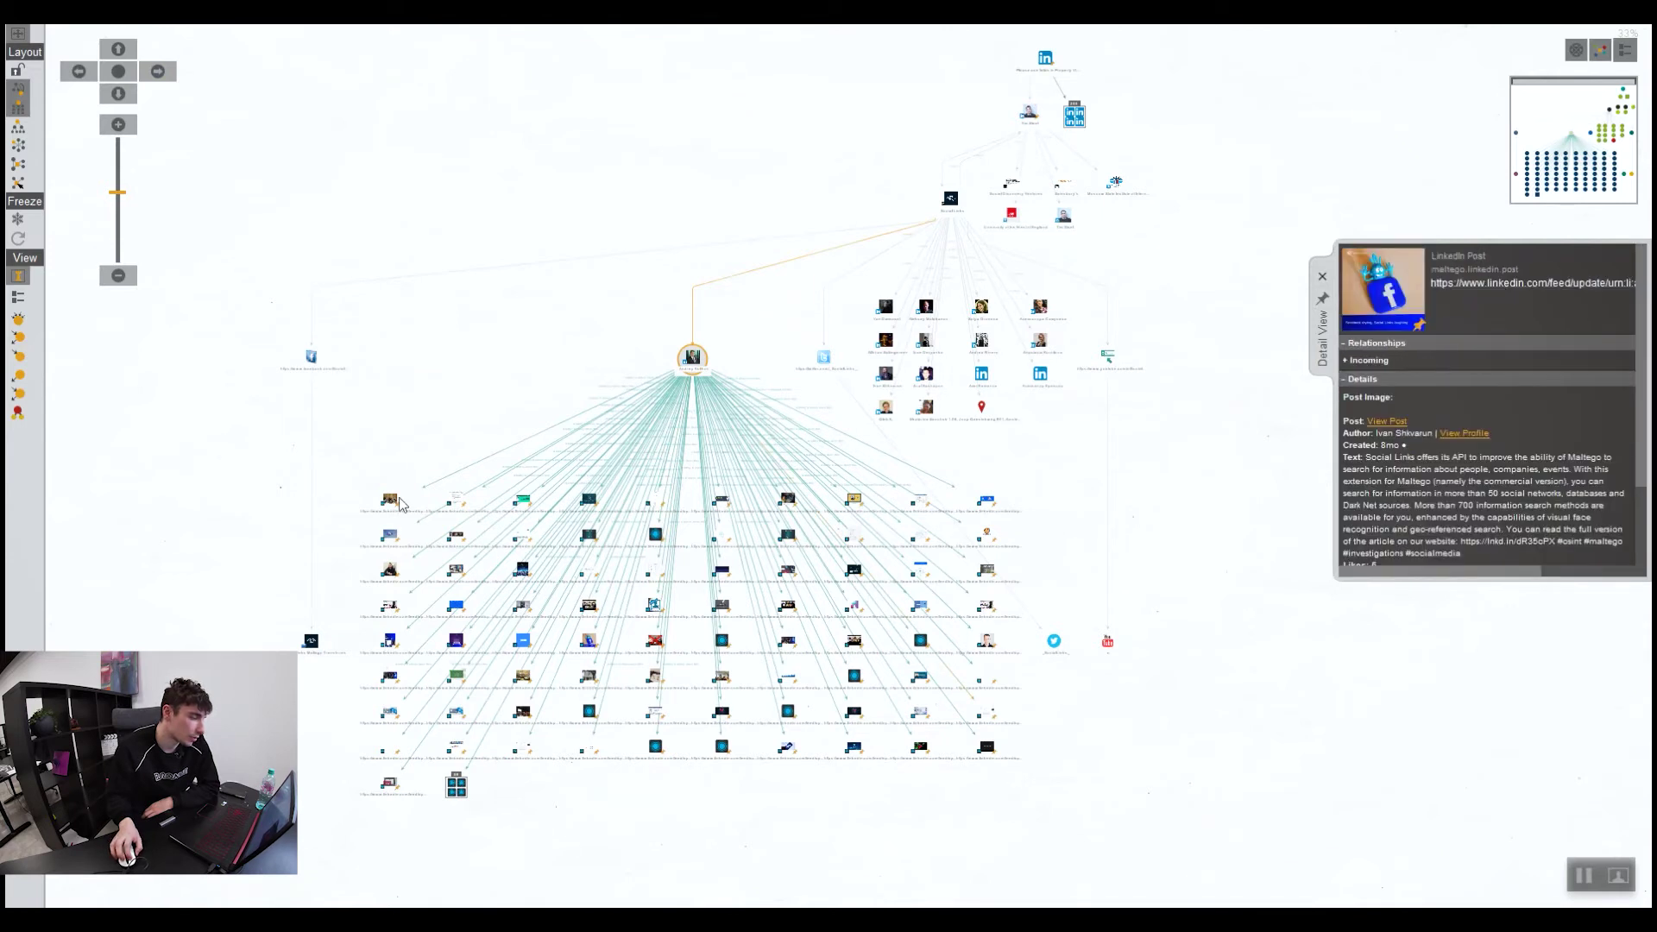
key("Escape")
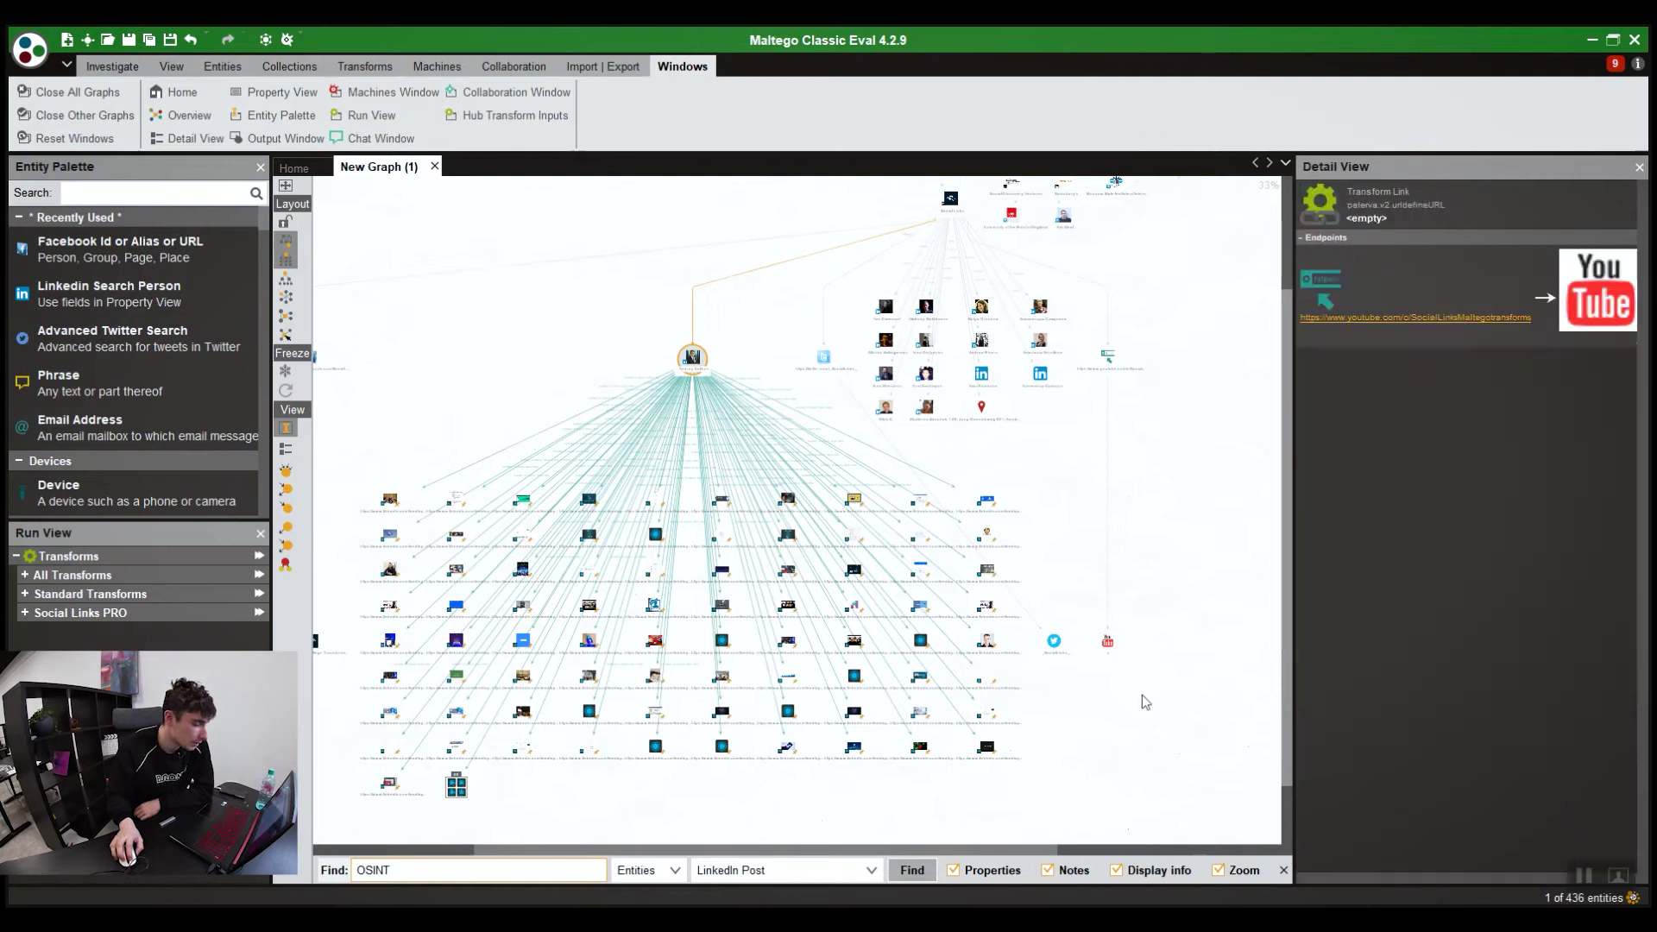
Step: Clear the OSINT search text, close the find bar, and bring back the Investigate commands
left_click(515, 875)
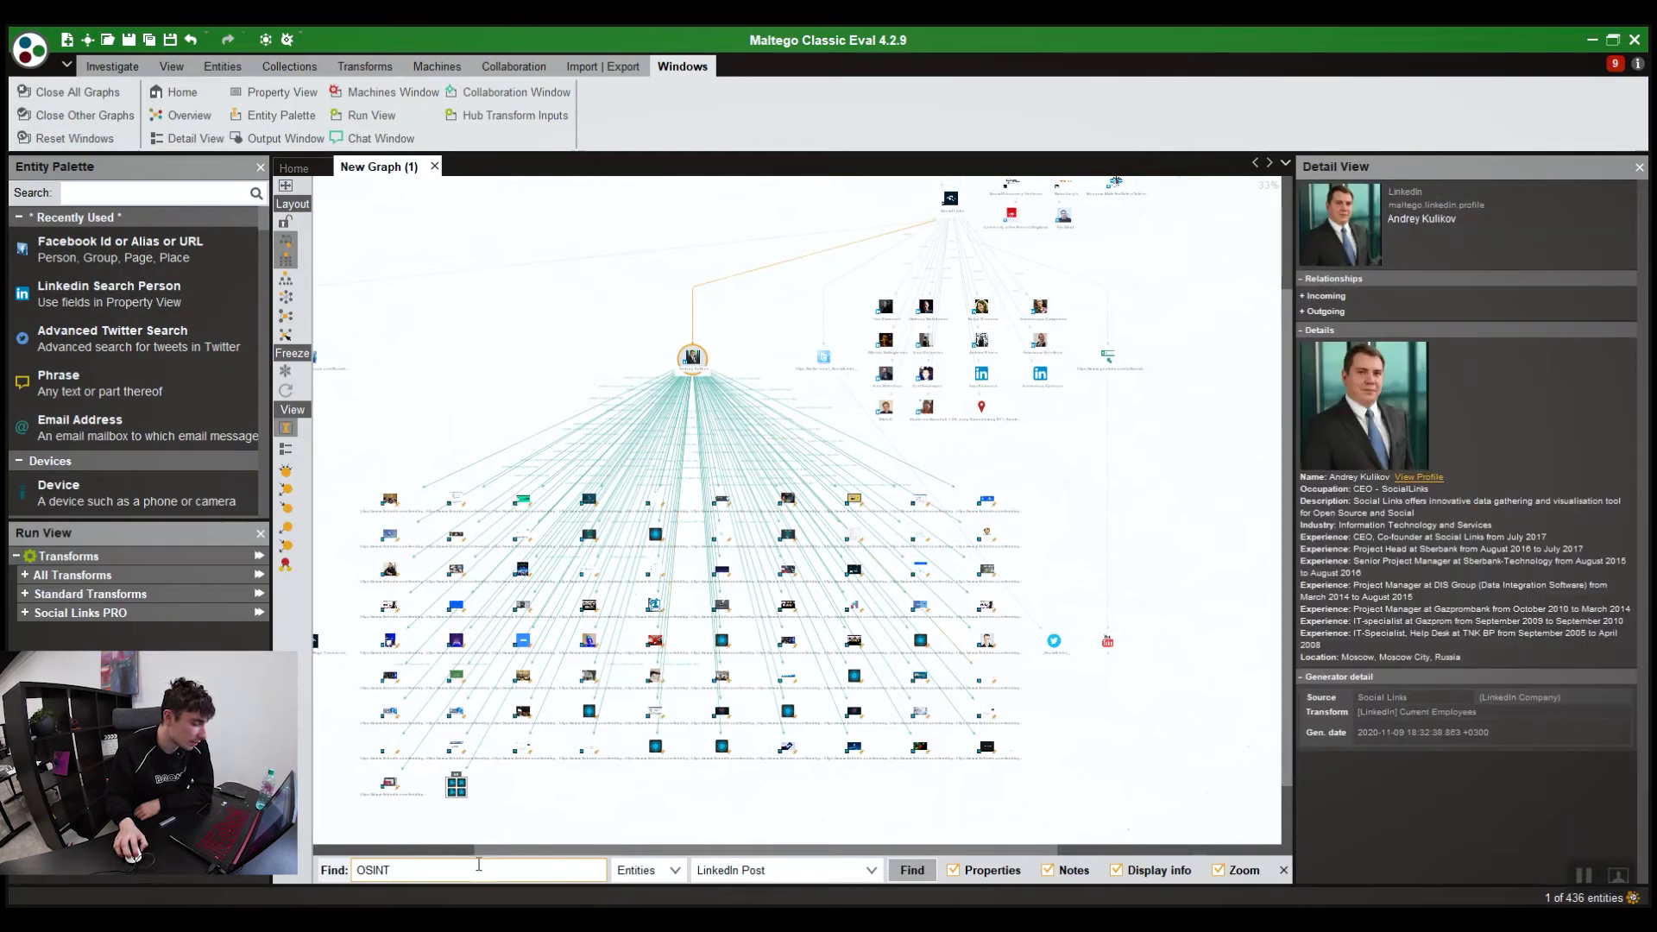
key("ctrl+a")
key("BackSpace")
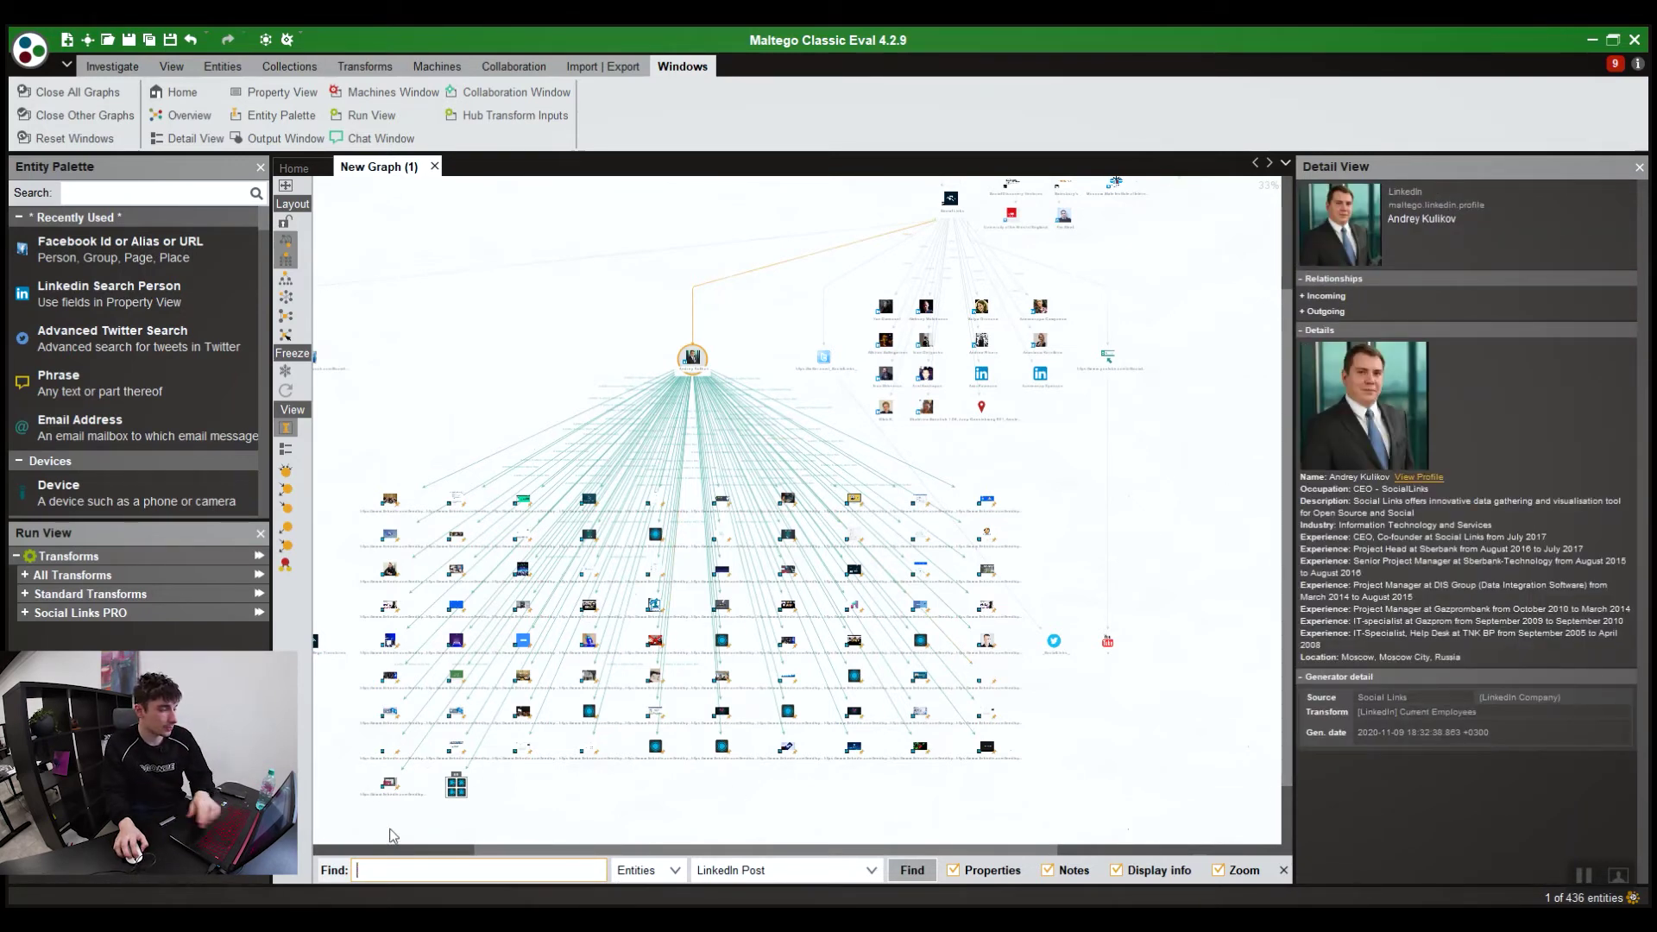
key("Escape")
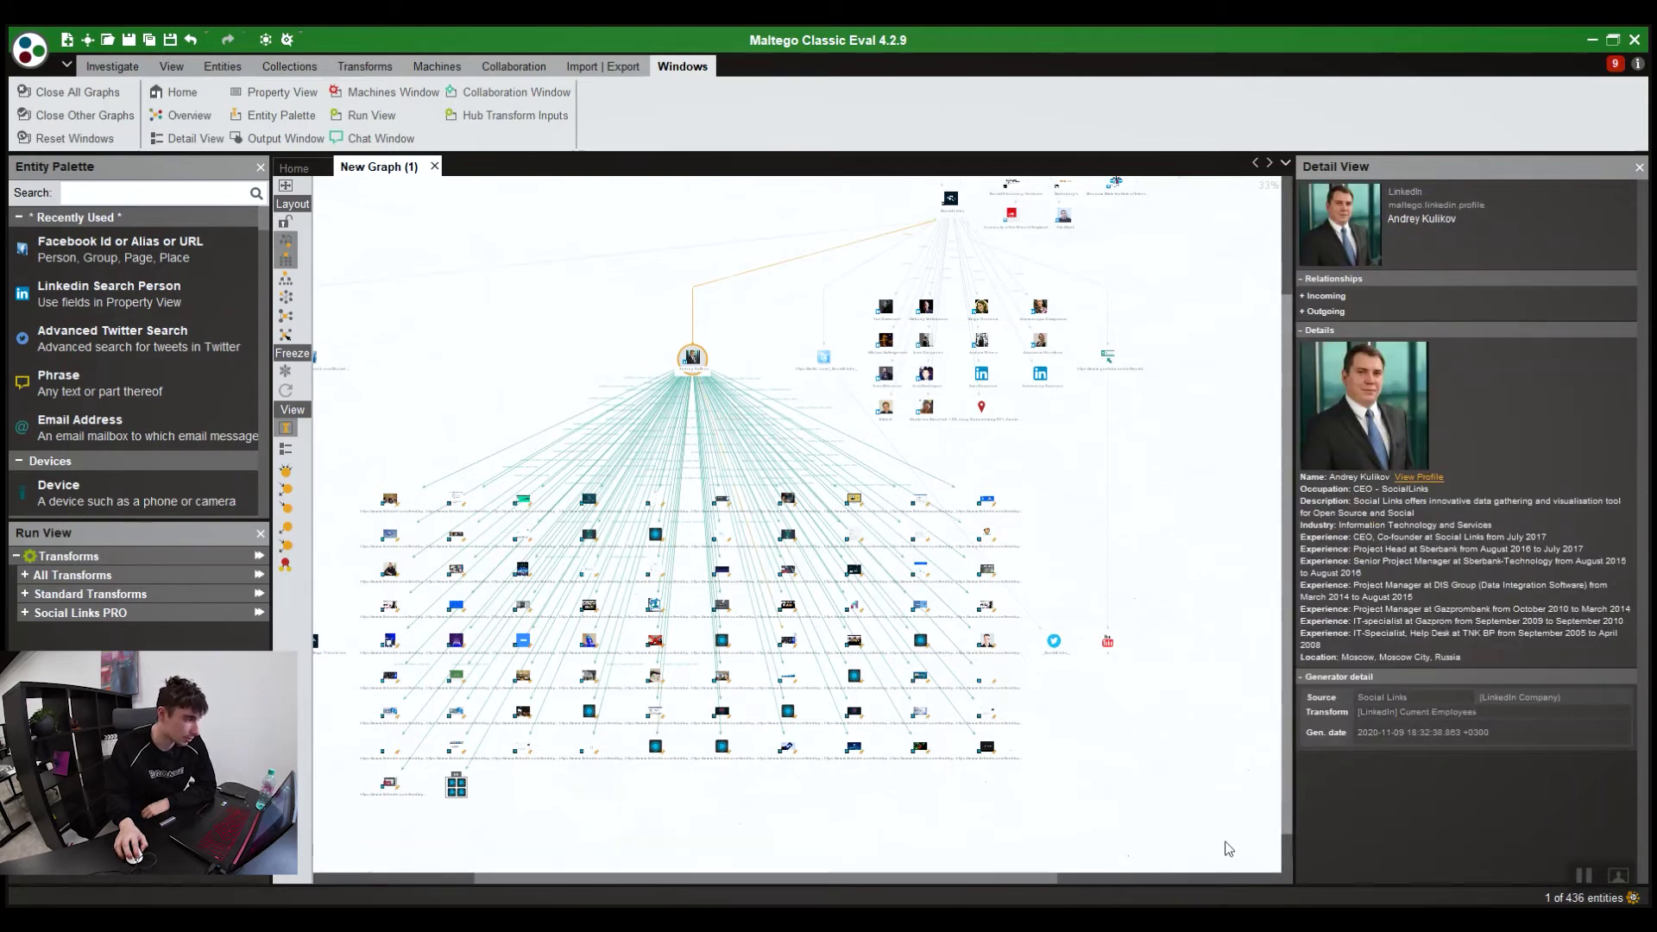
left_click(110, 67)
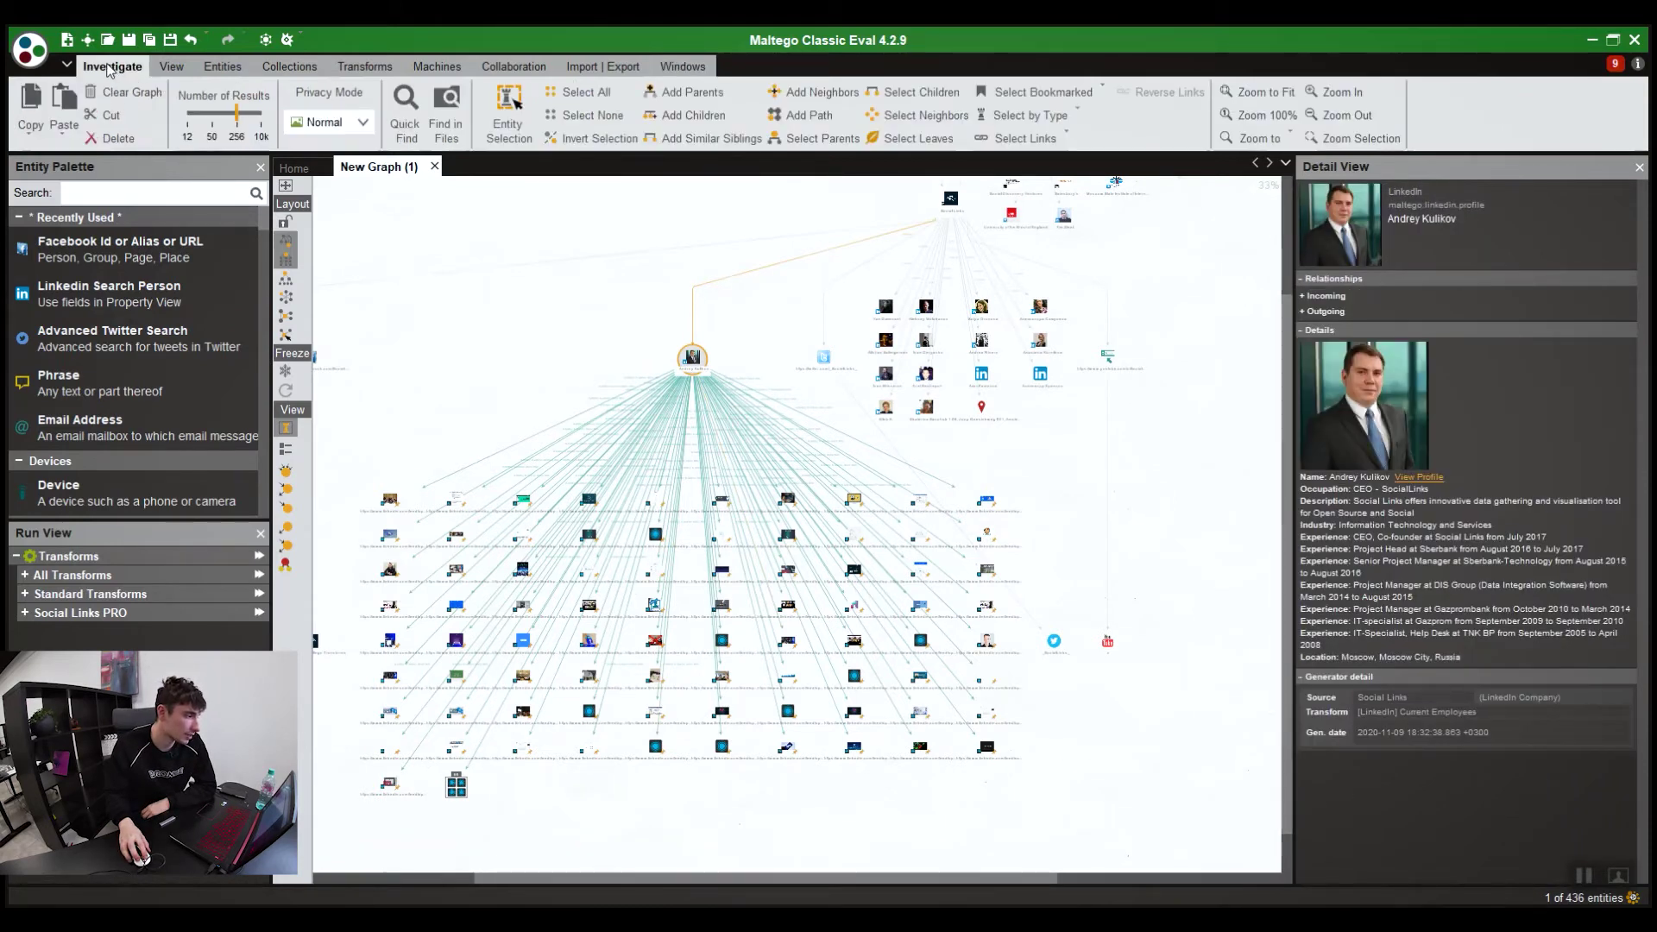
Step: Open the quick find bar and look through the entity types available for filtering a search
left_click(405, 112)
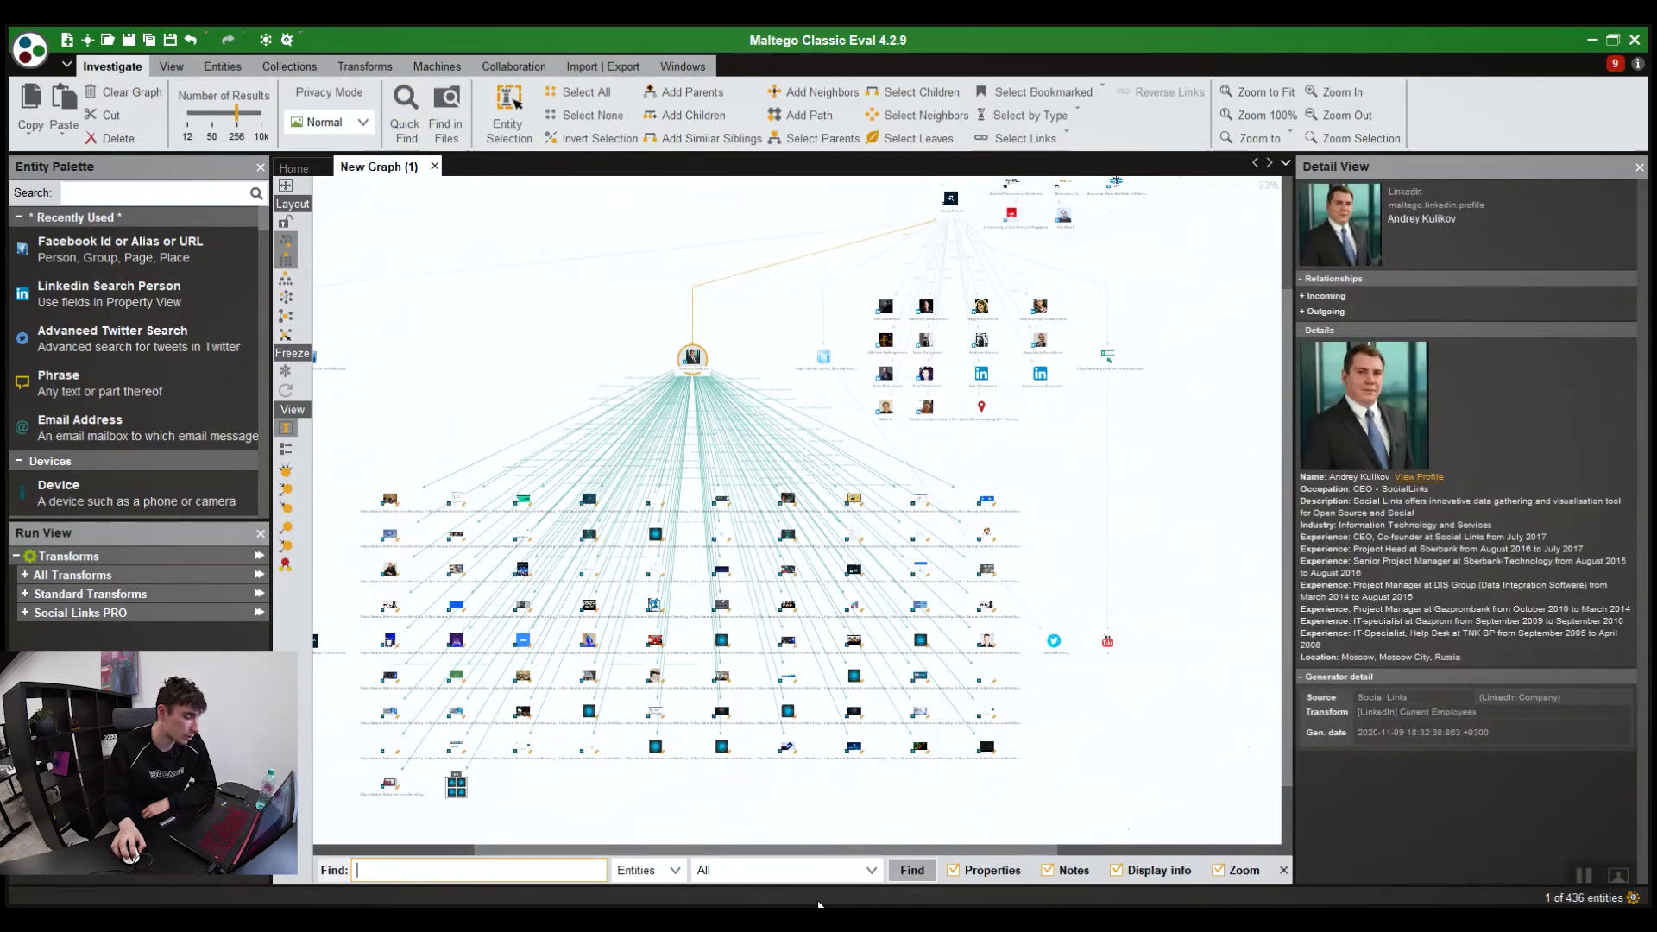
left_click(808, 878)
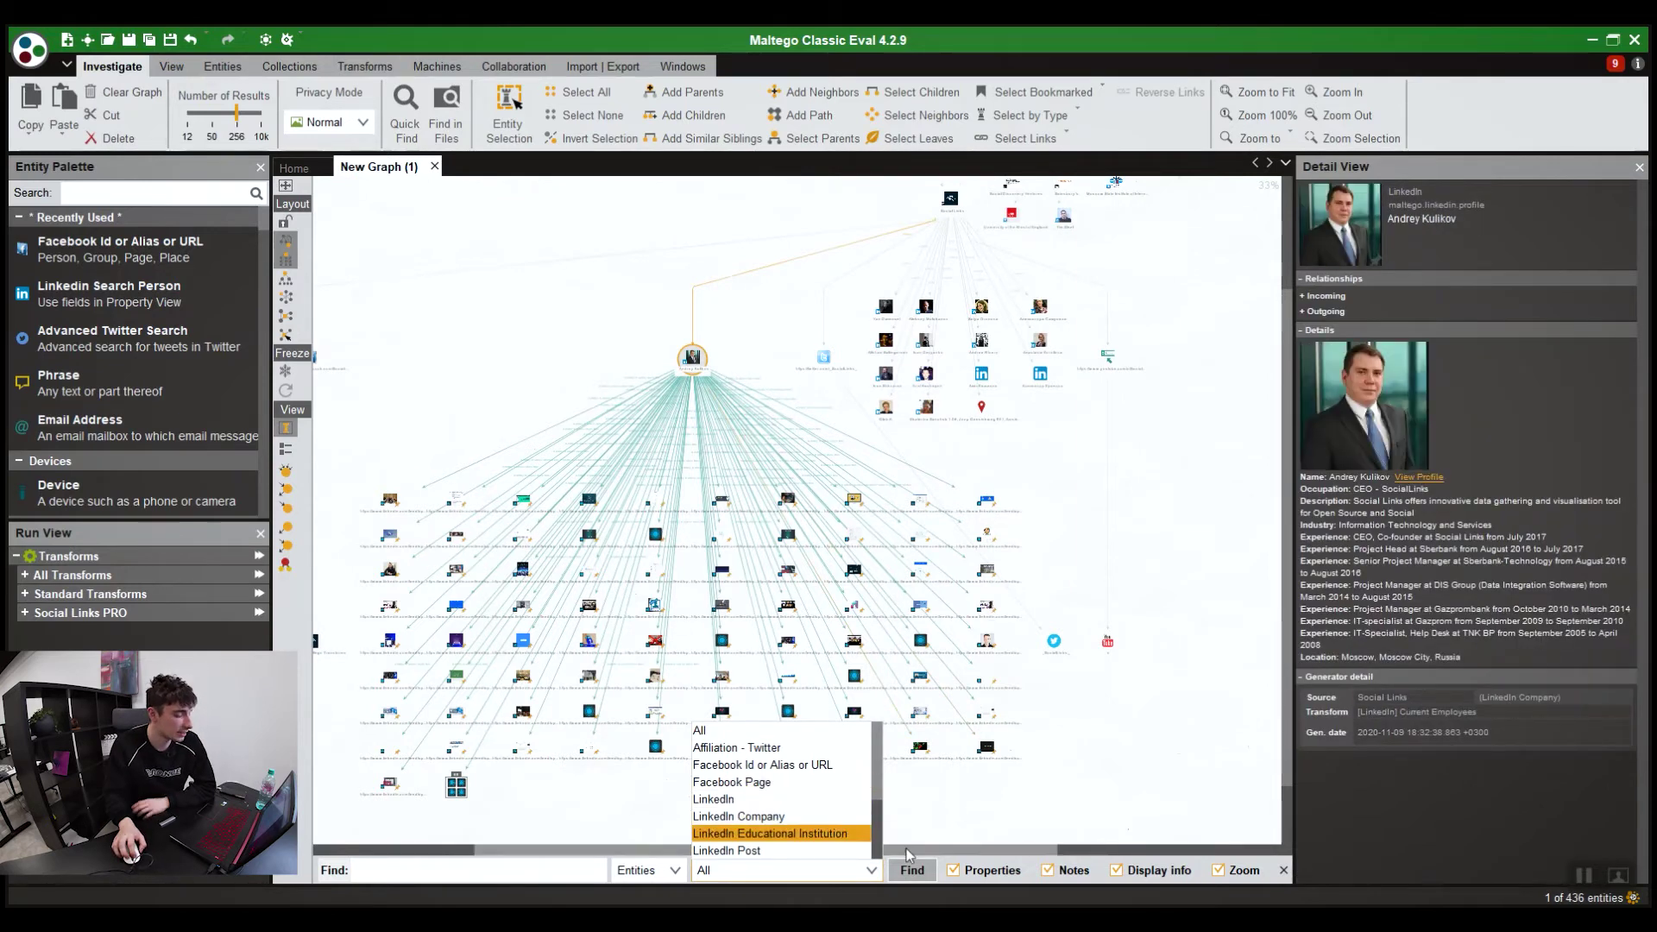
left_click(1017, 853)
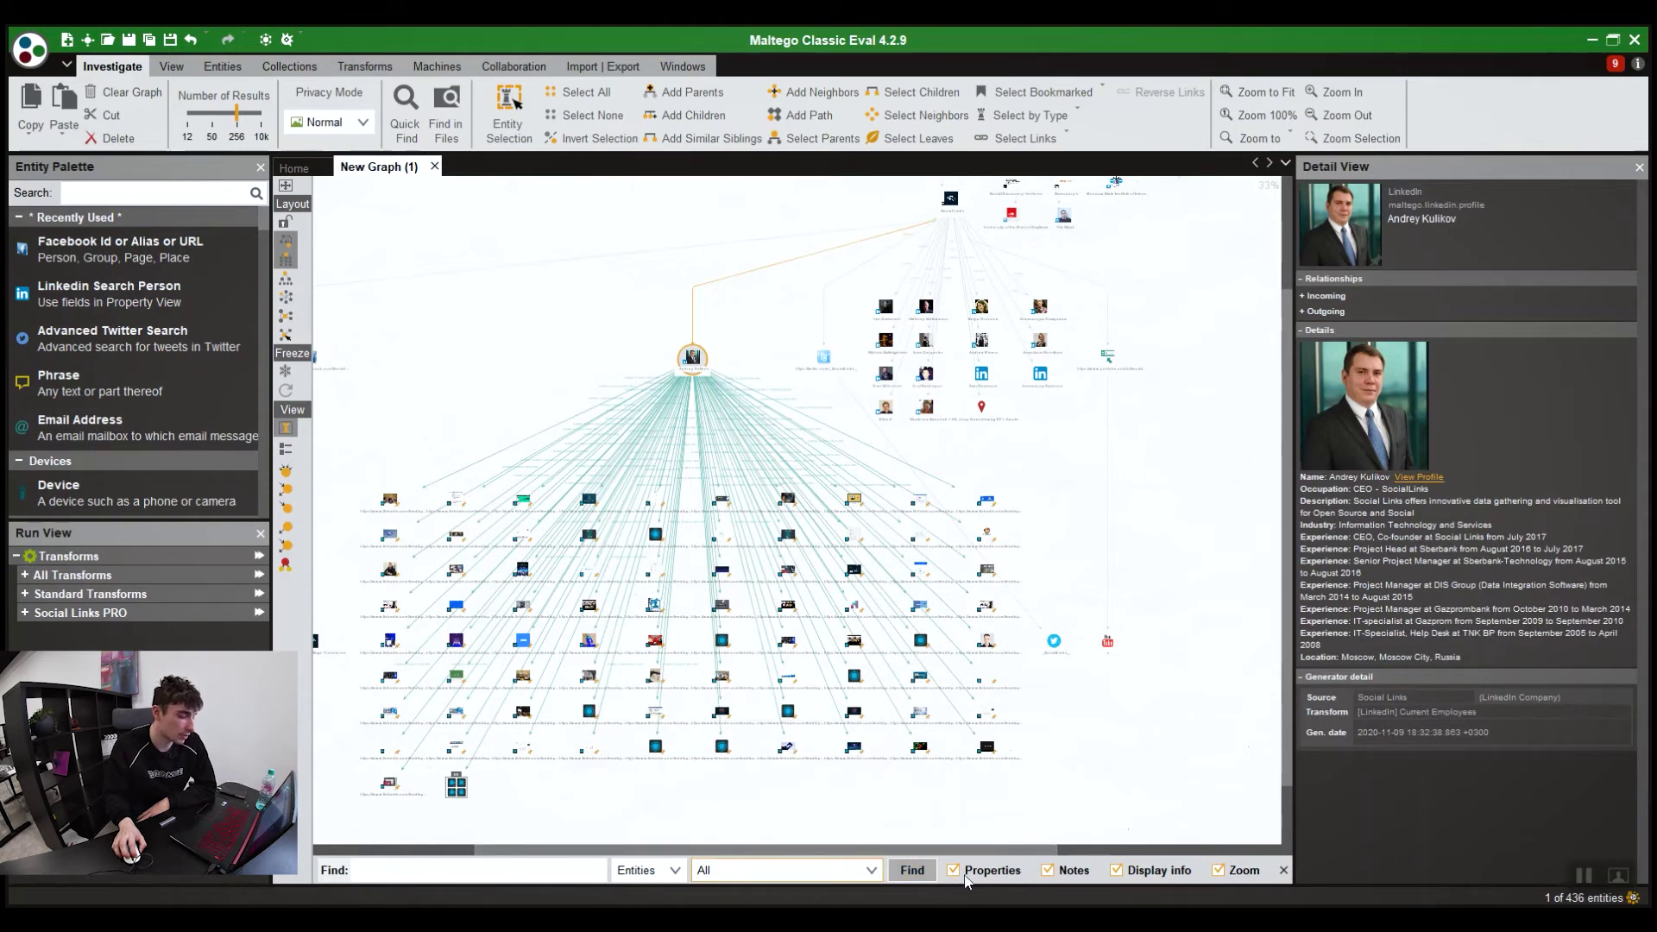
left_click(854, 640)
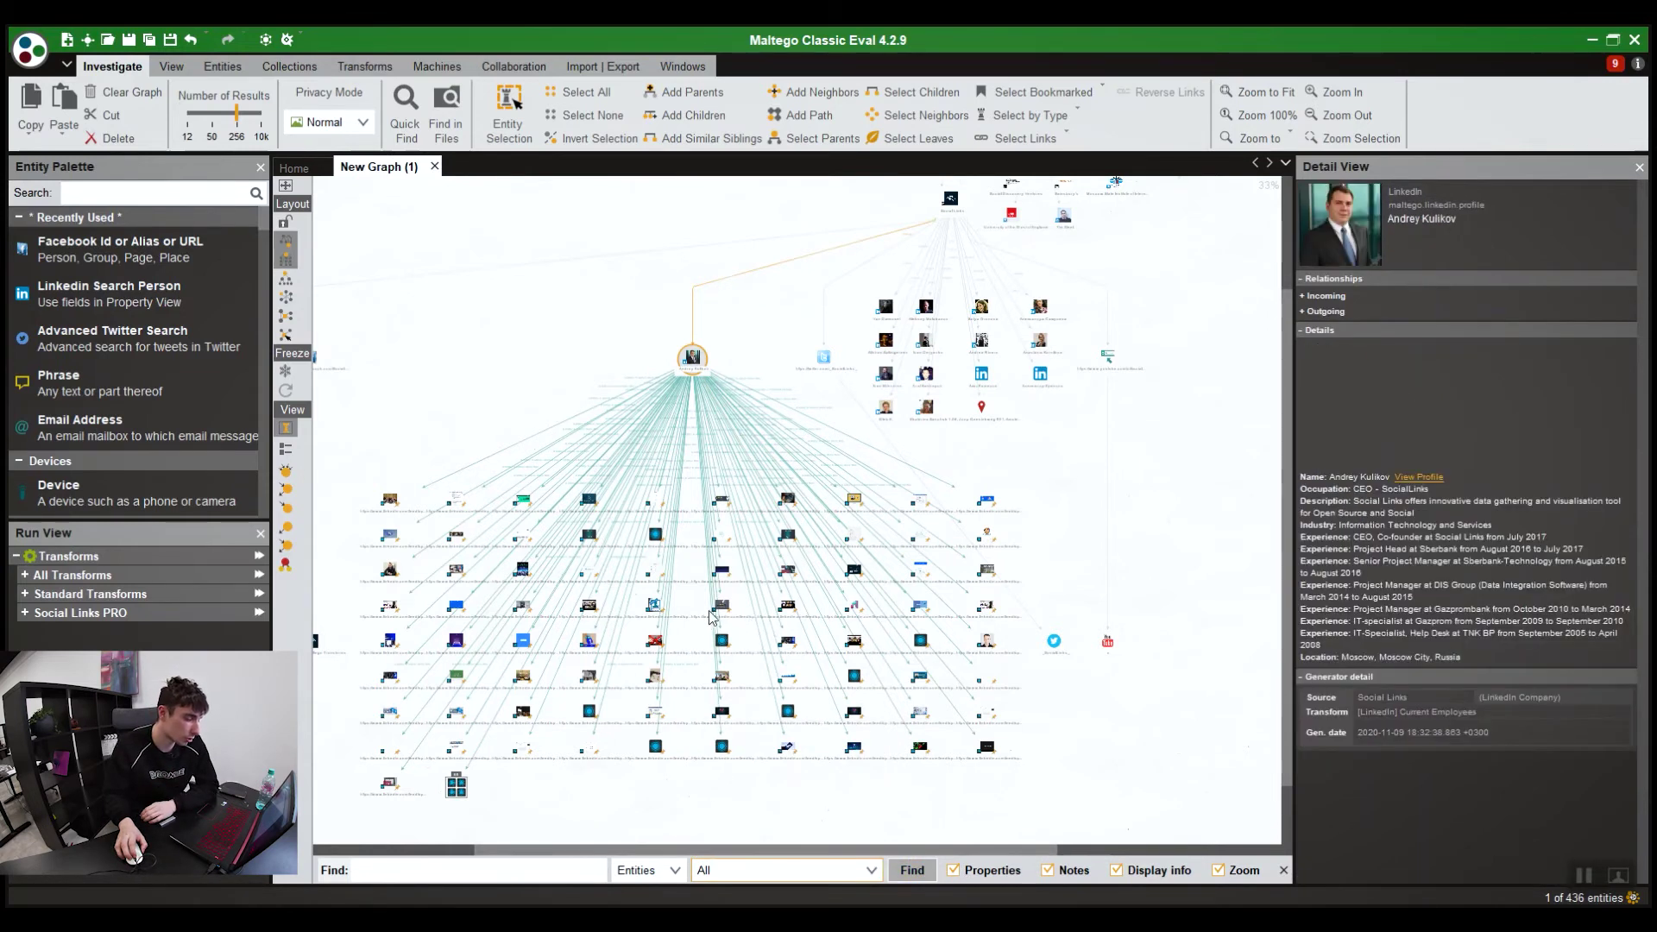
Step: Arrange the investigation graph in the circular layout
scroll(854, 647, "up", 5)
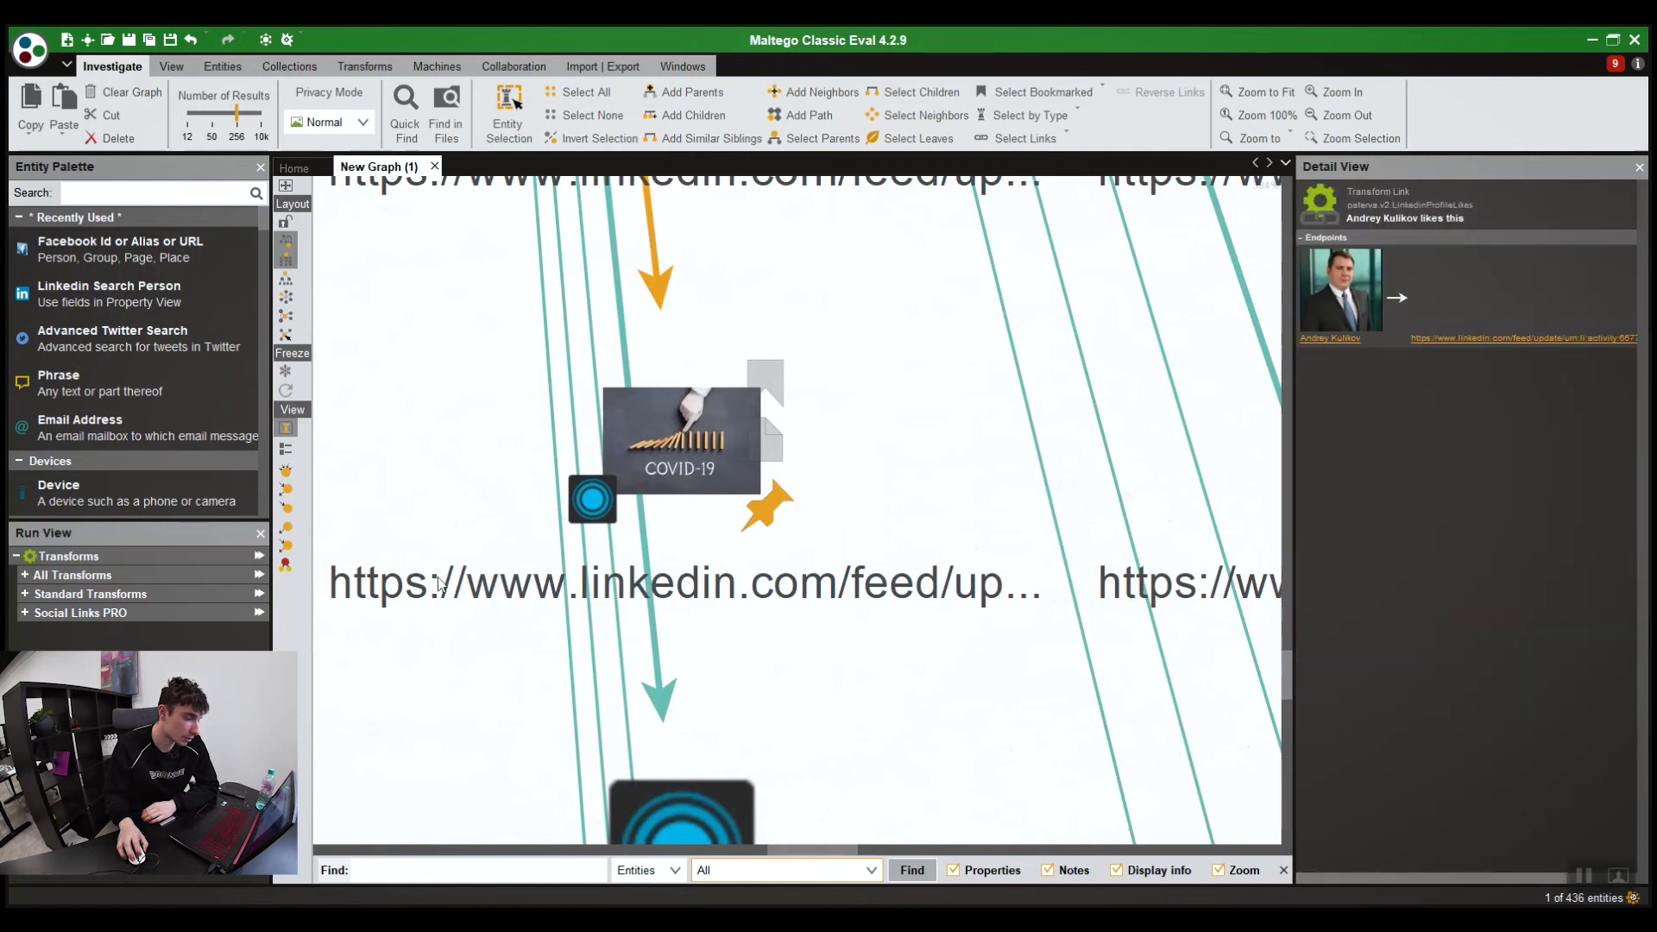
scroll(671, 603, "down", 5)
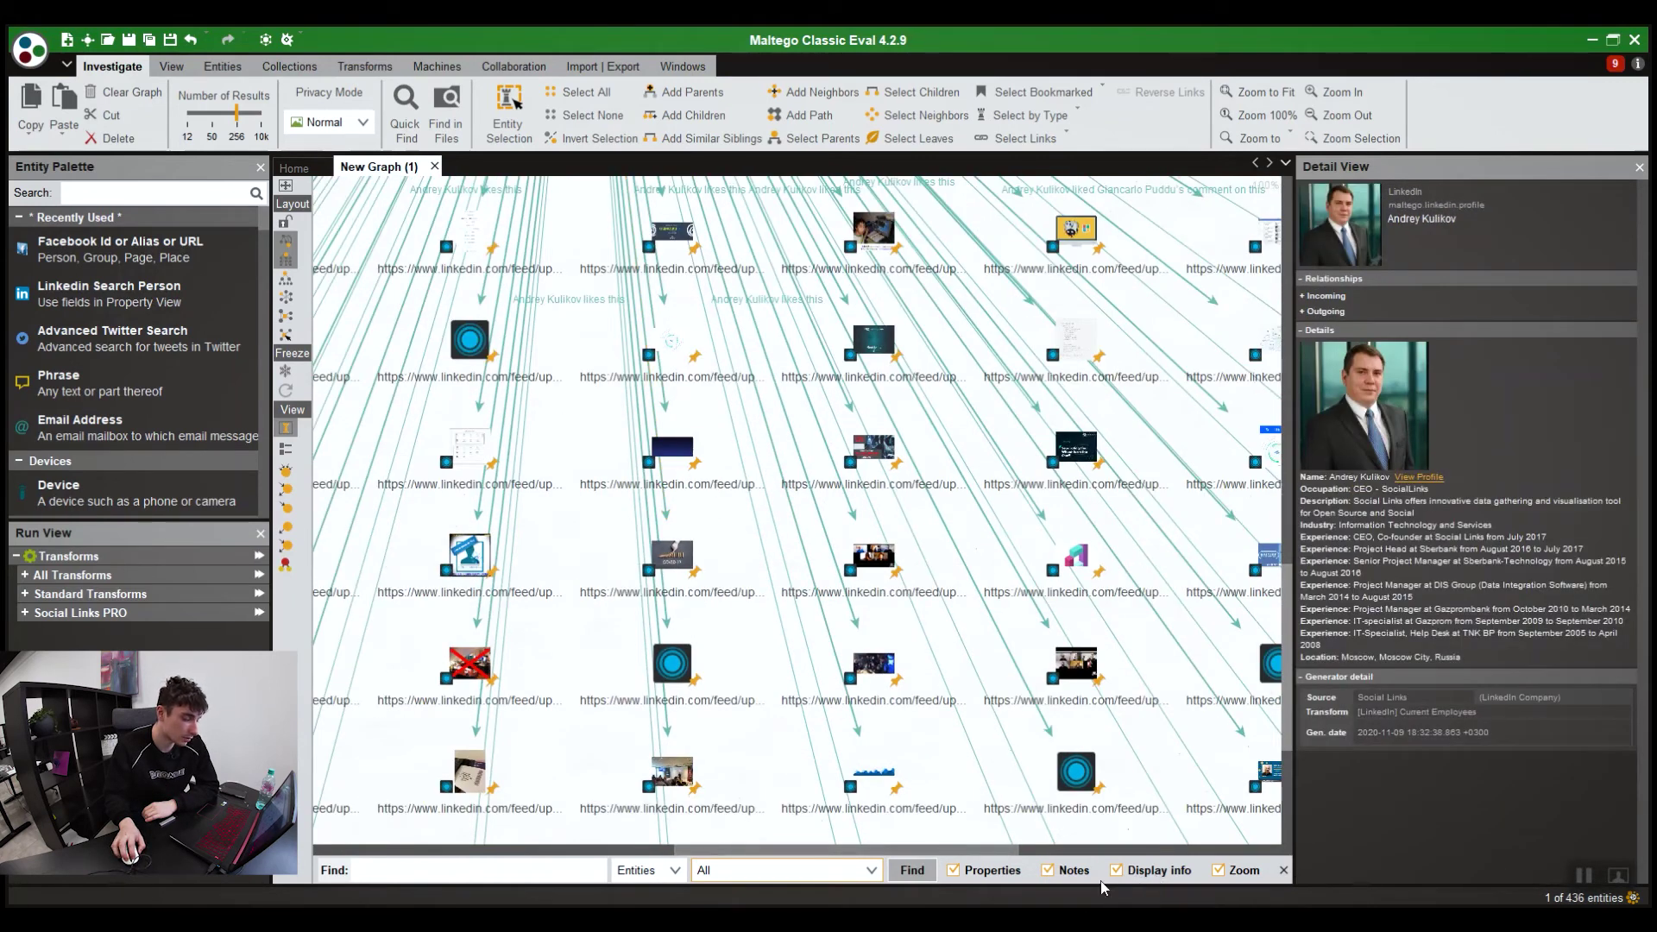
scroll(625, 495, "down", 5)
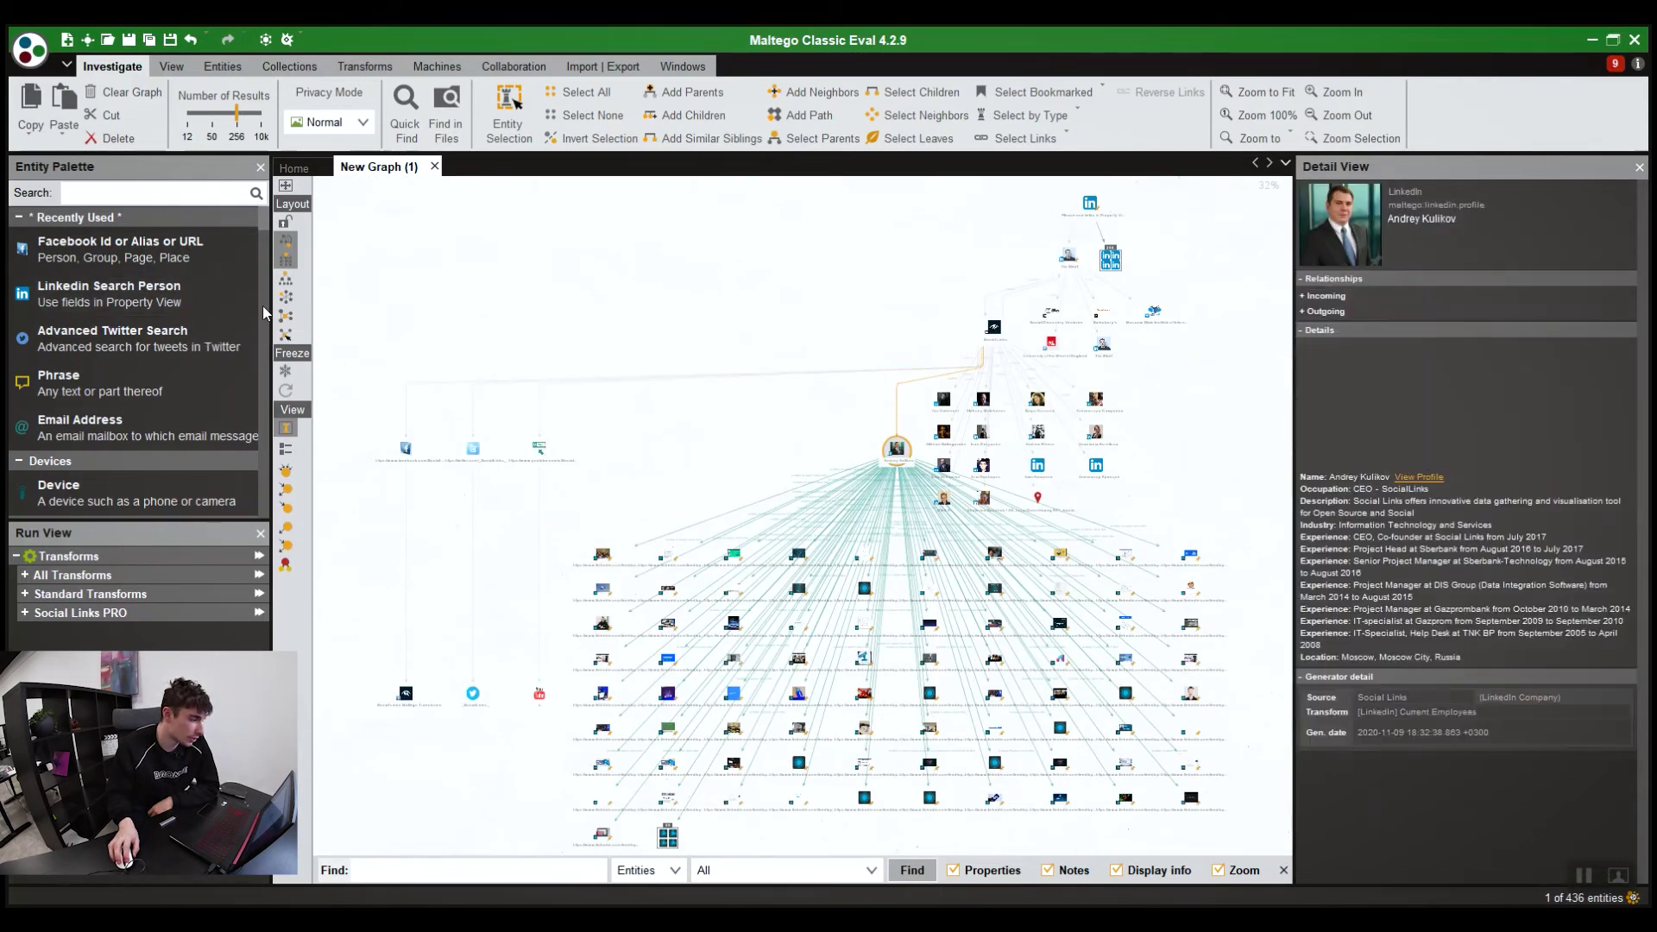
left_click_drag(879, 465, 762, 298)
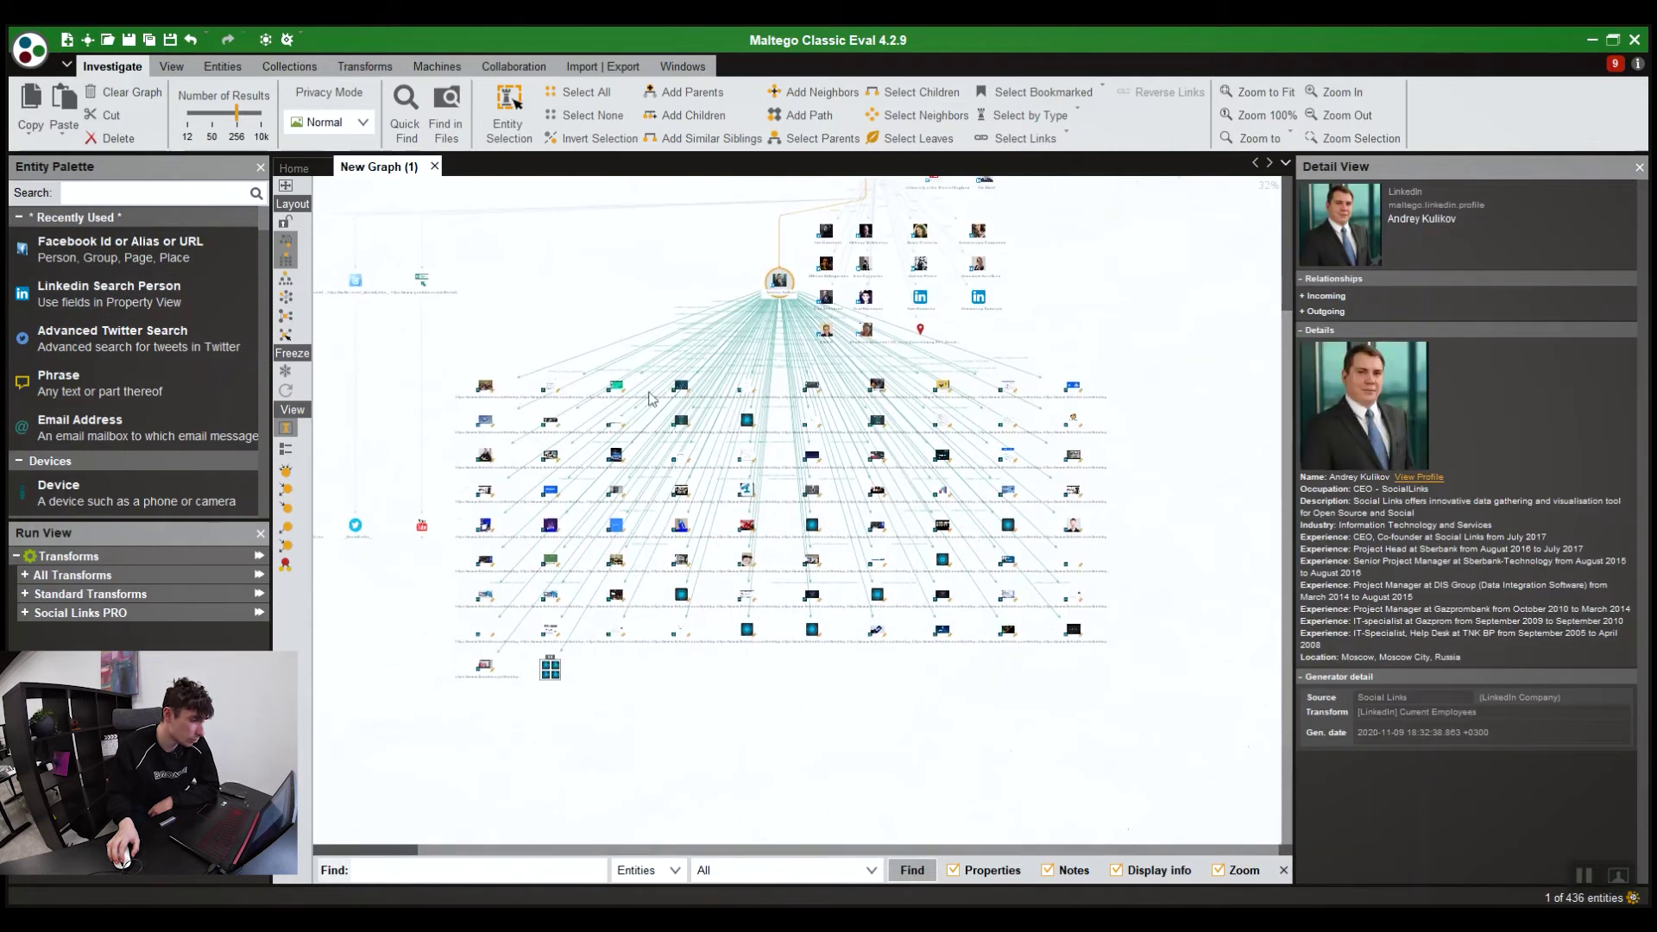
left_click_drag(415, 391, 581, 432)
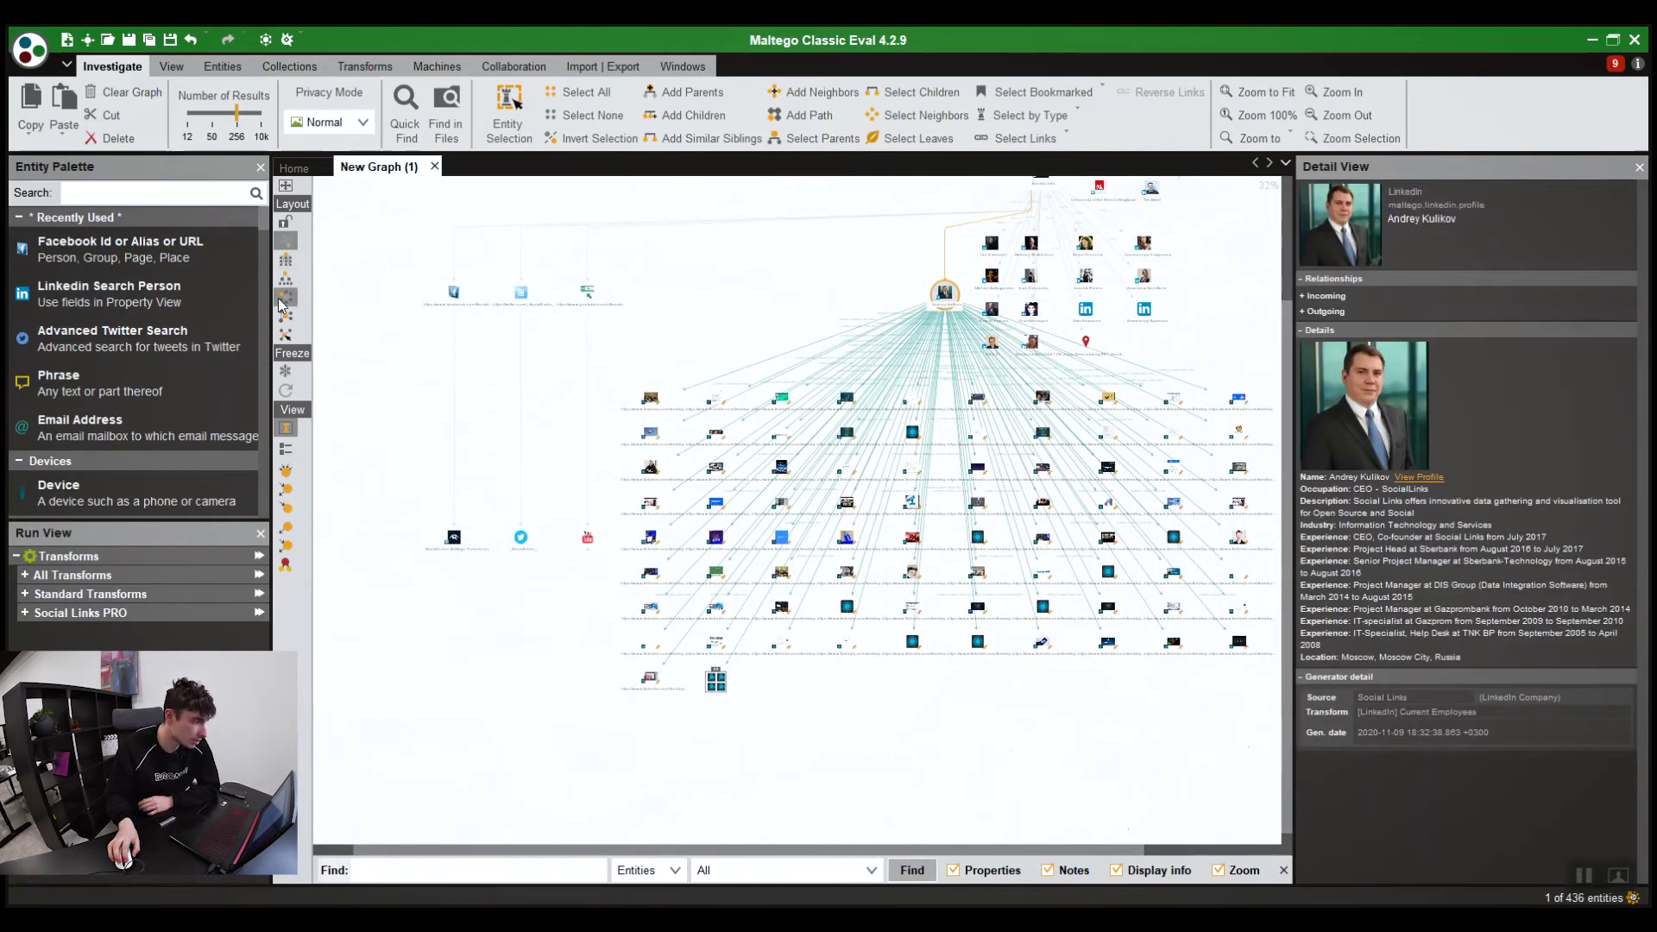
left_click(284, 298)
Step: Examine the circular graph, covering the Social Links company cluster, the LinkedIn profile and its surrounding ring of liked posts
scroll(836, 510, "up", 6)
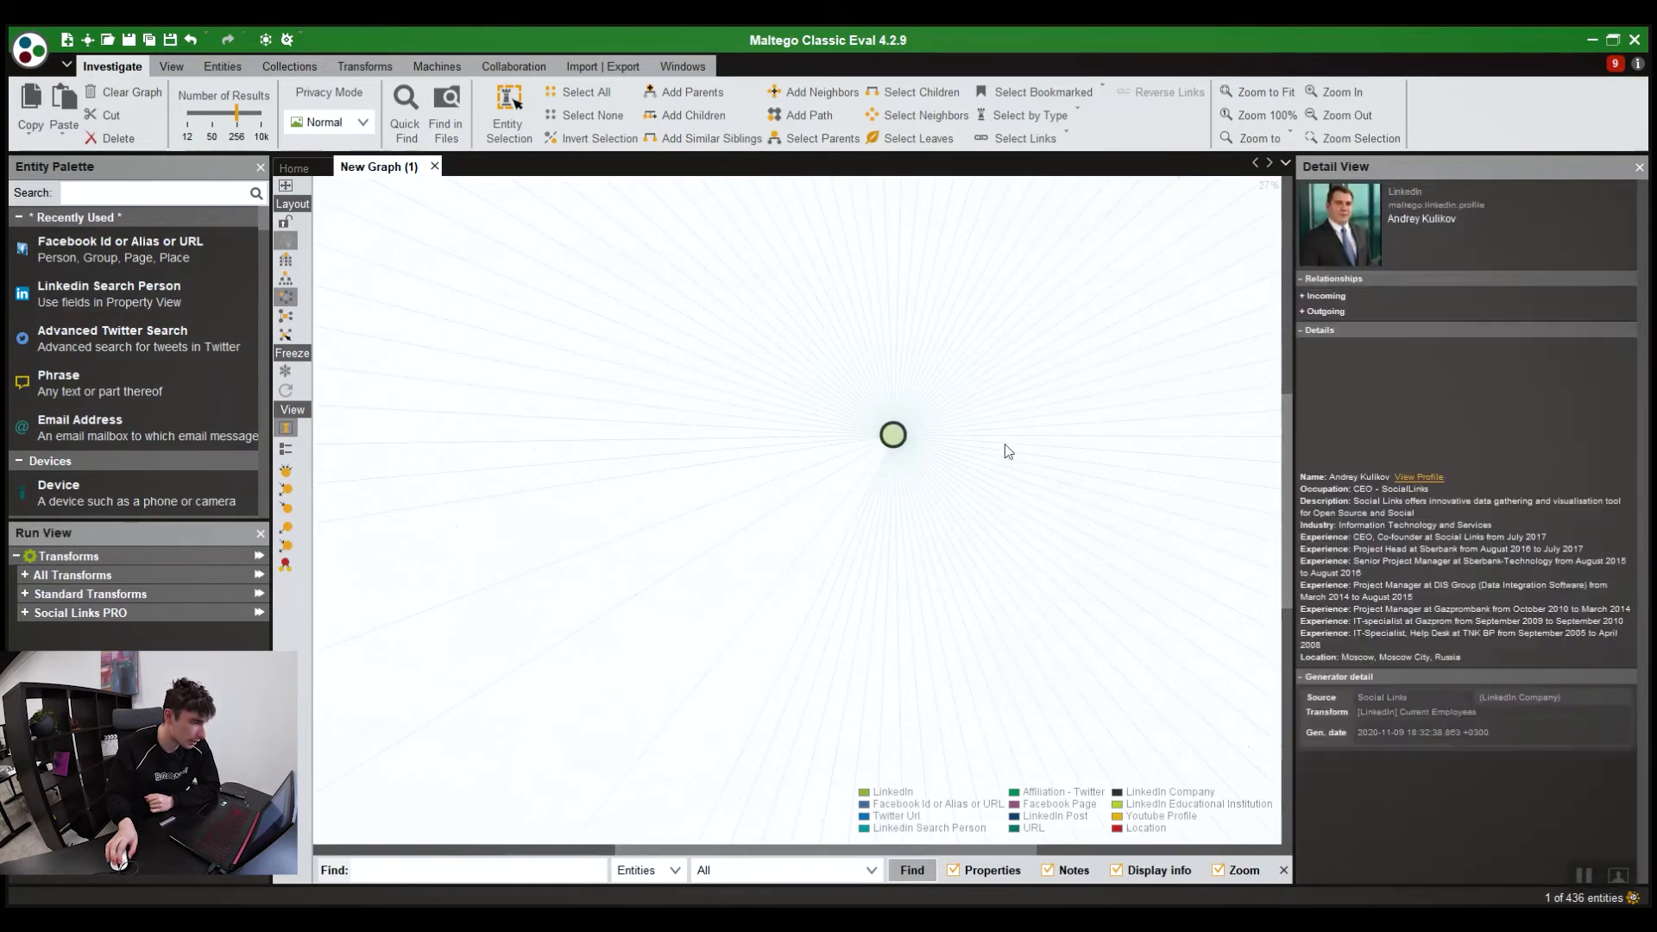
scroll(806, 399, "down", 6)
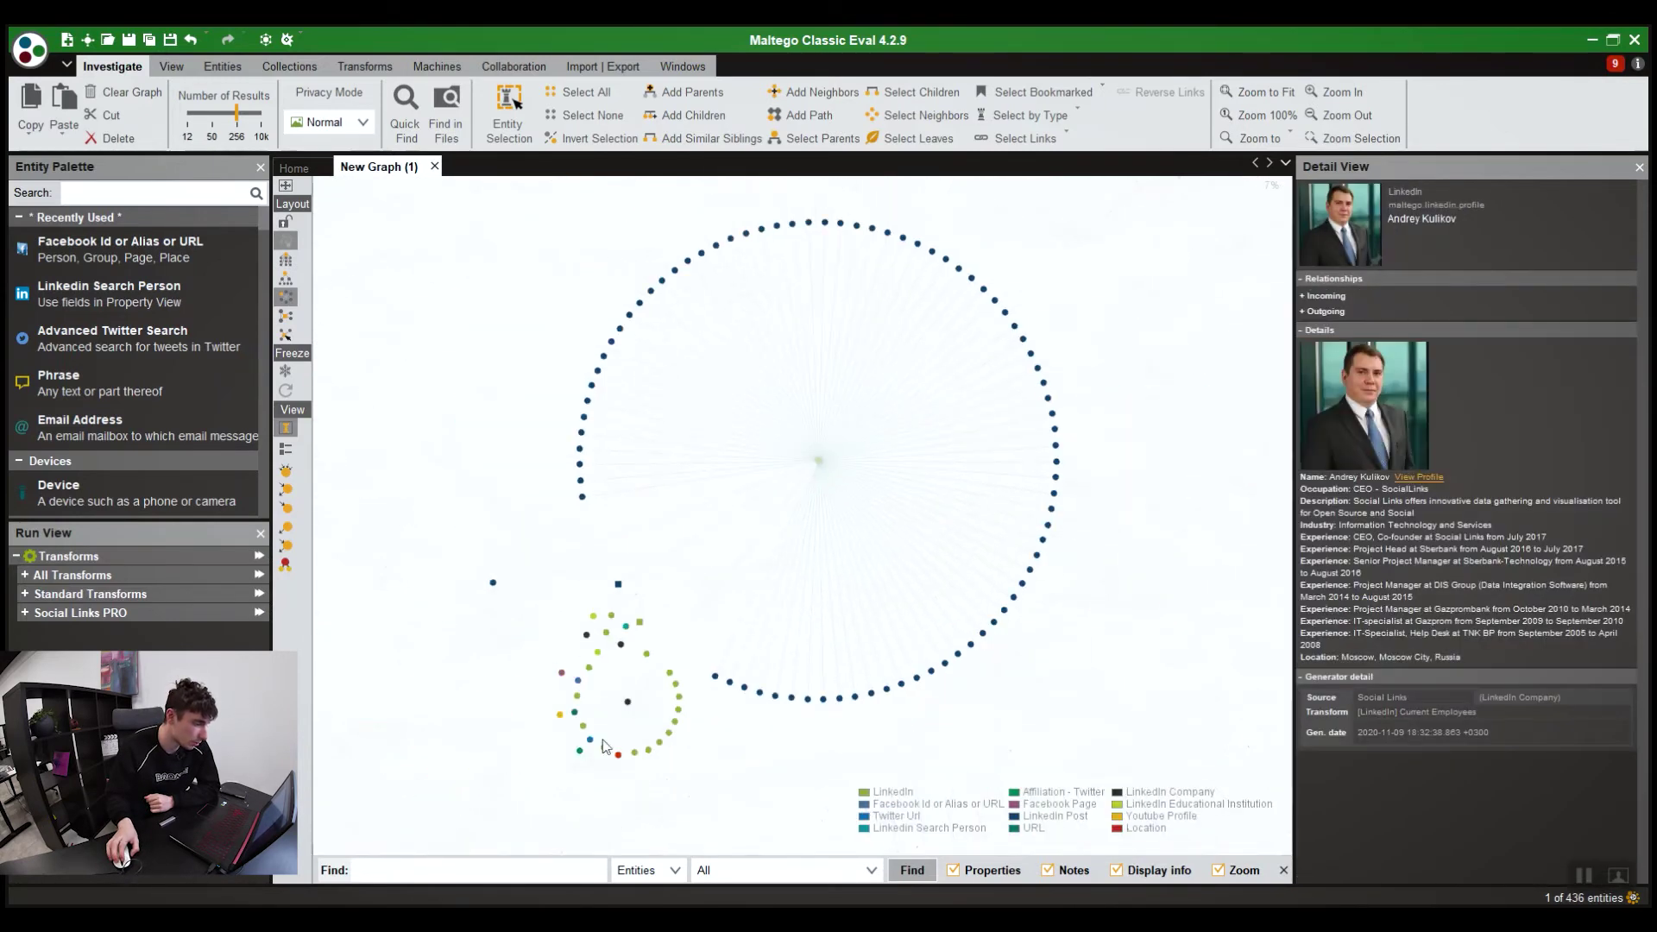
scroll(577, 656, "up", 6)
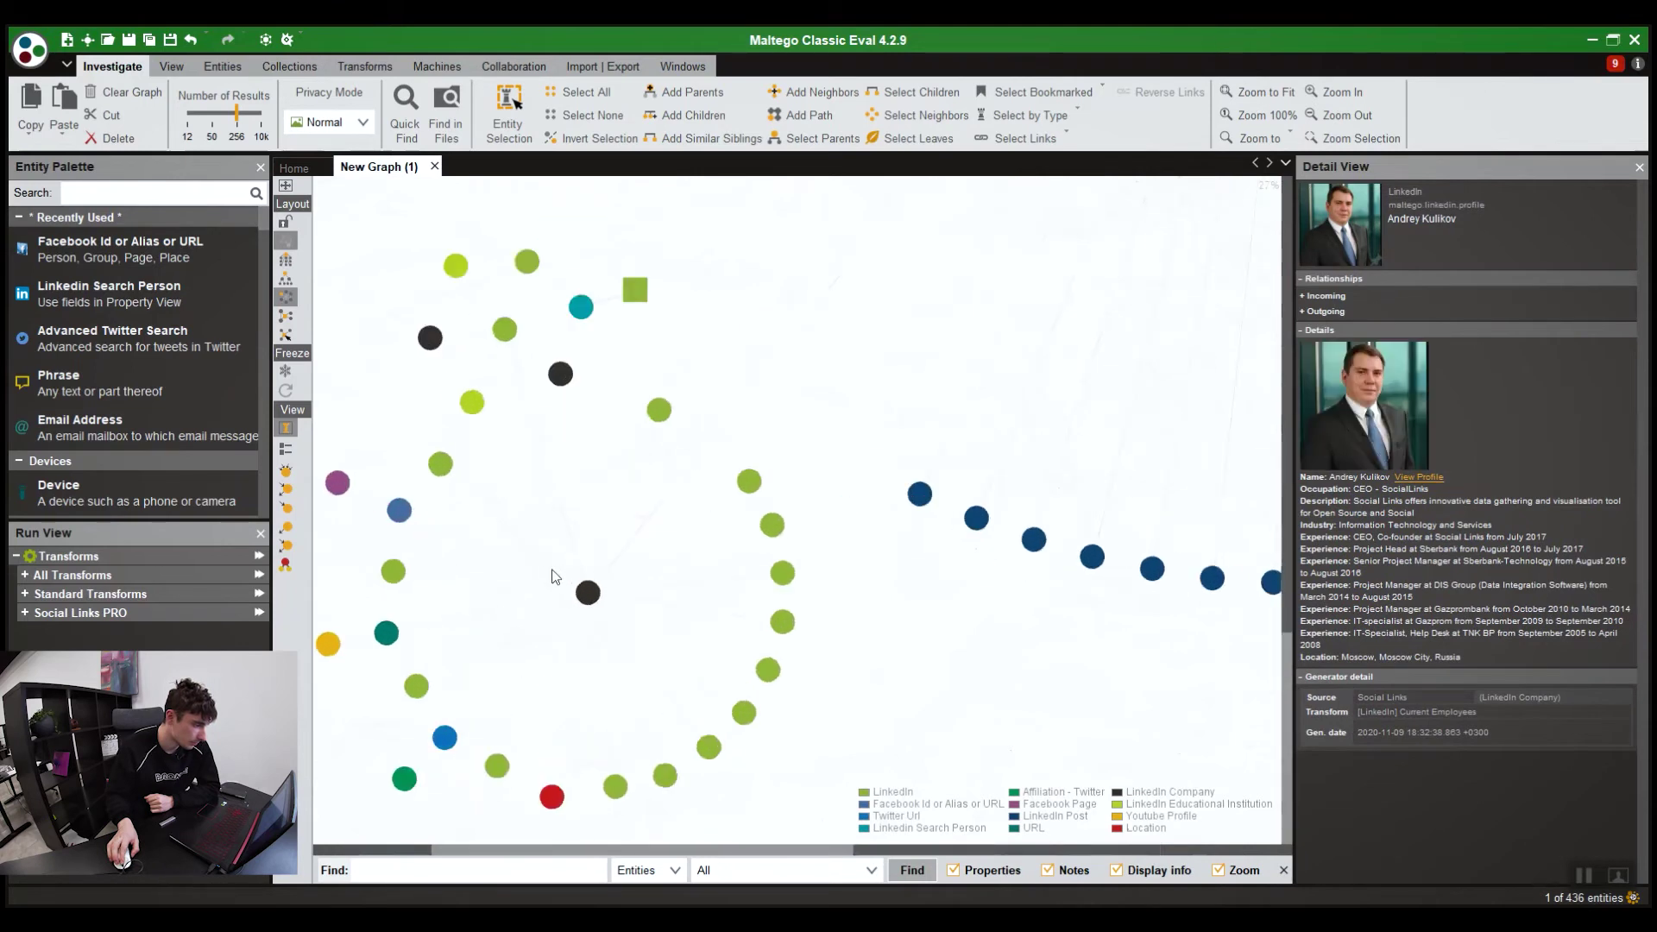
scroll(554, 576, "up", 2)
scroll(990, 279, "down", 2)
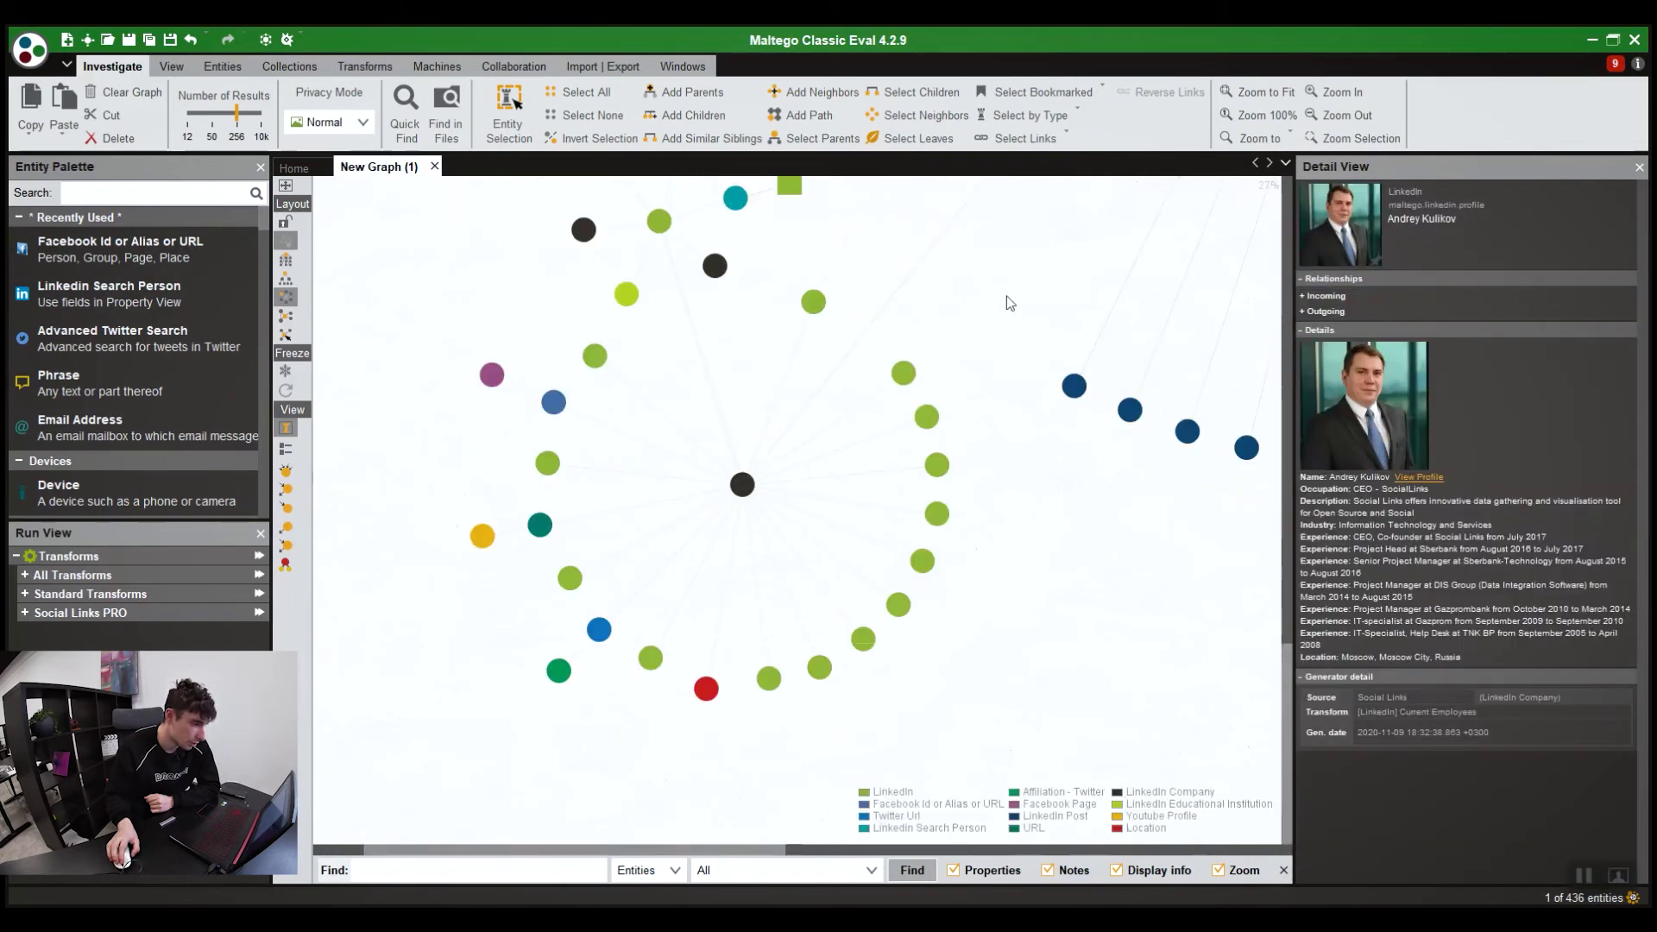
scroll(889, 418, "up", 2)
scroll(922, 418, "down", 6)
left_click_drag(1088, 351, 713, 585)
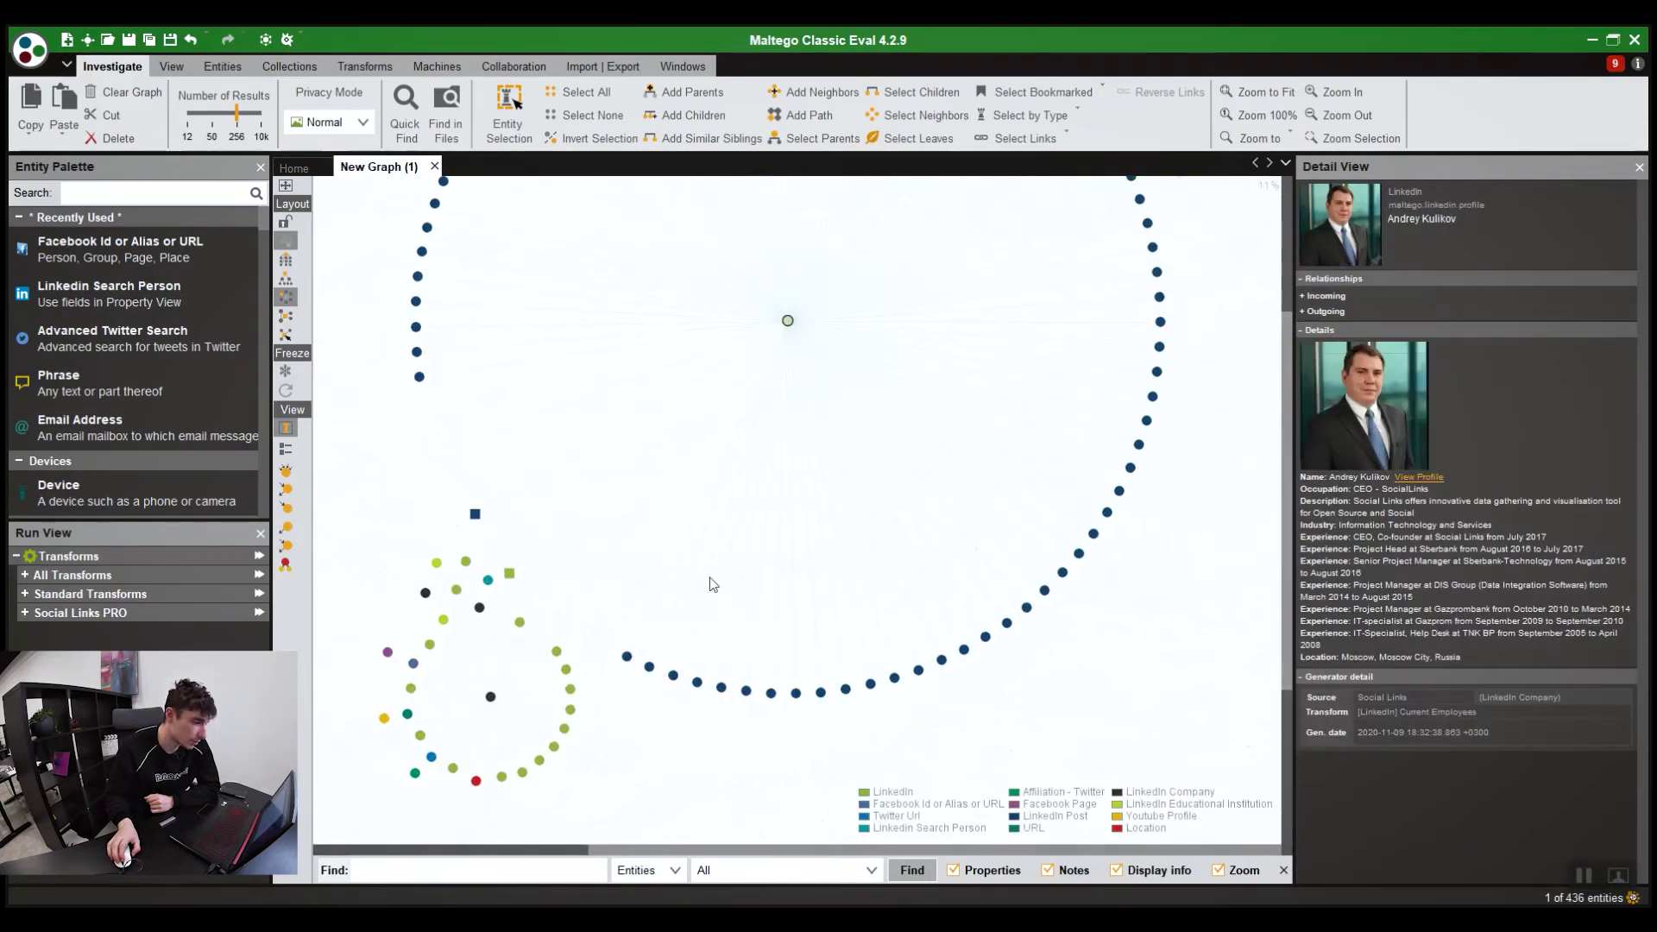
scroll(548, 676, "up", 6)
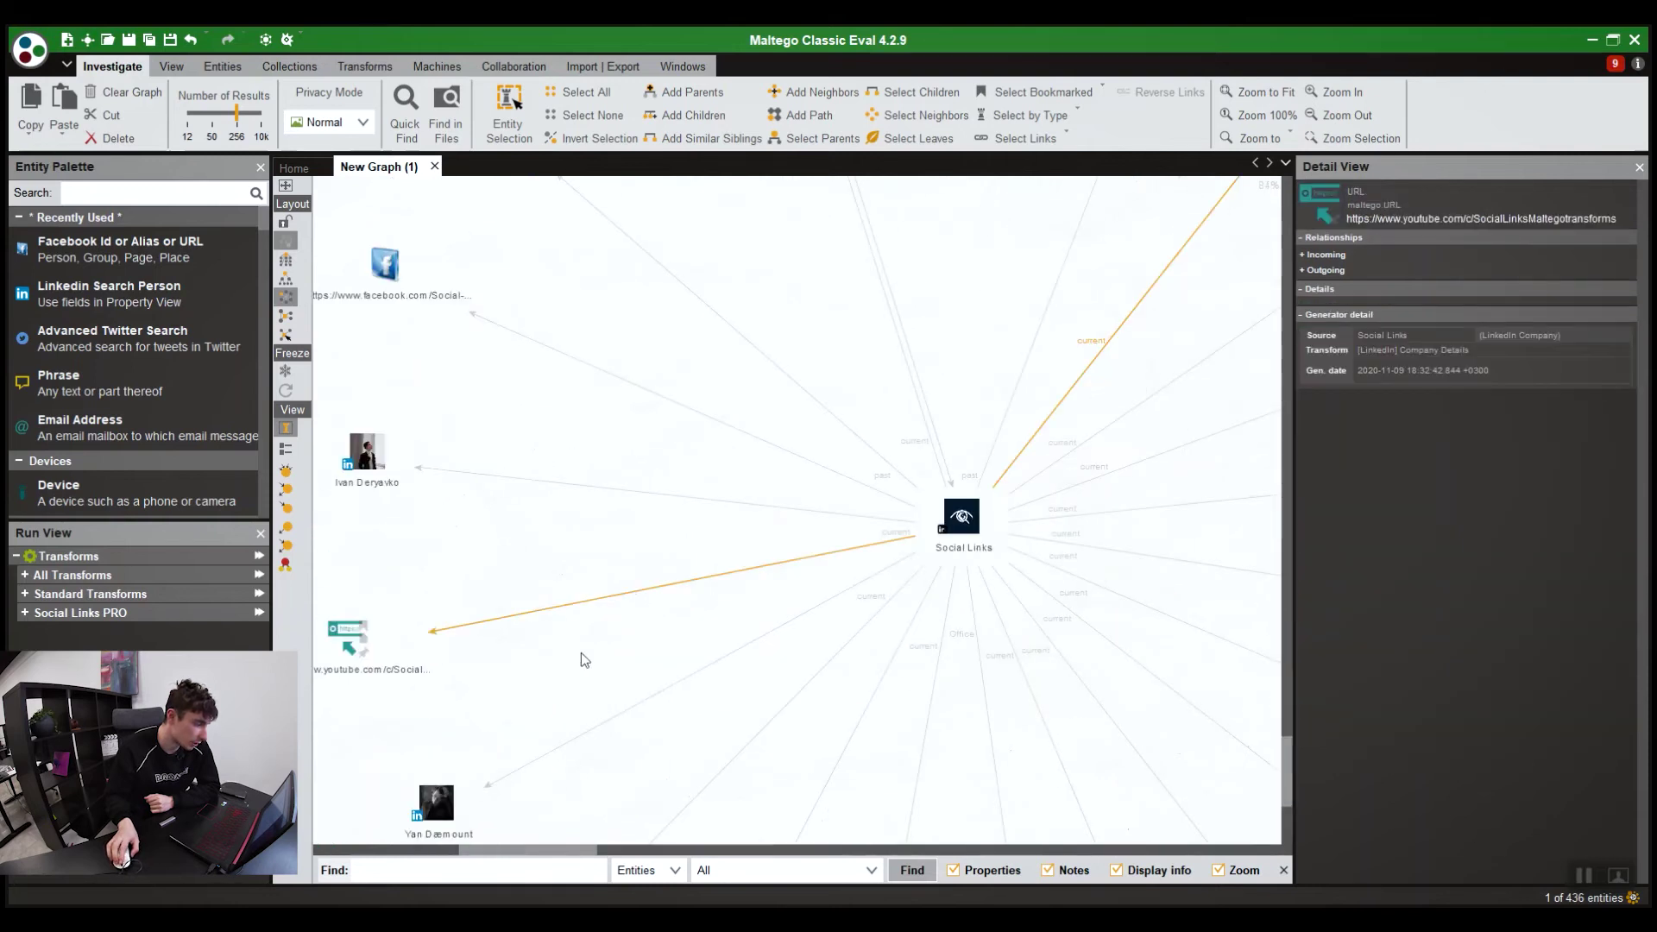
scroll(1036, 562, "down", 2)
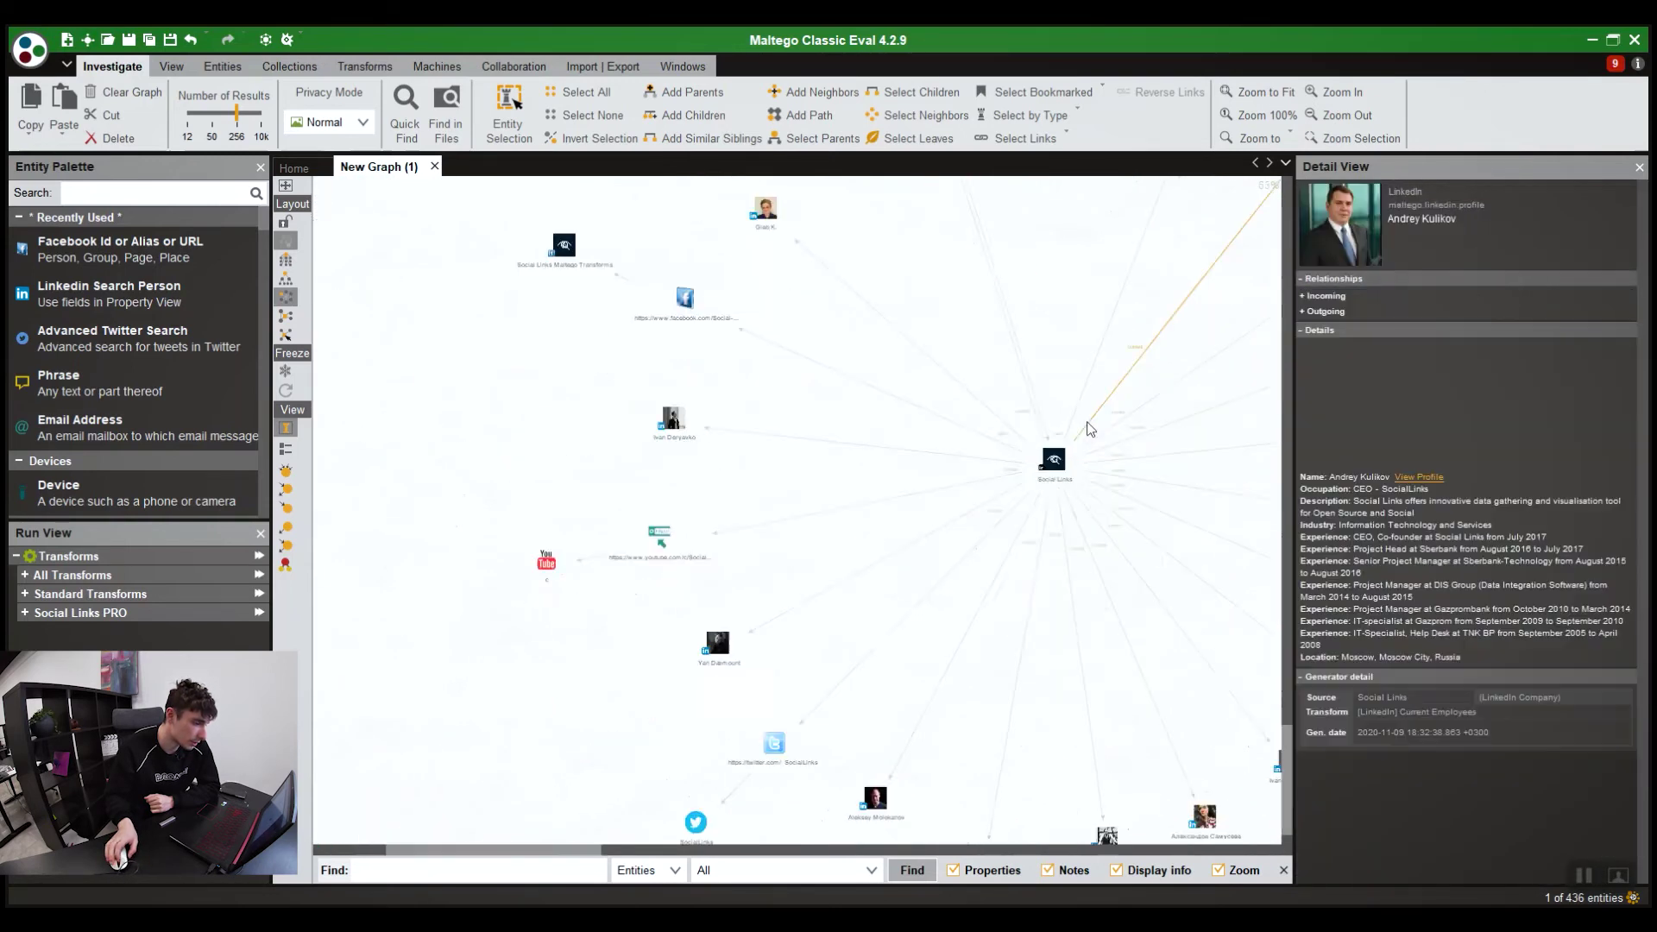
scroll(1089, 429, "down", 5)
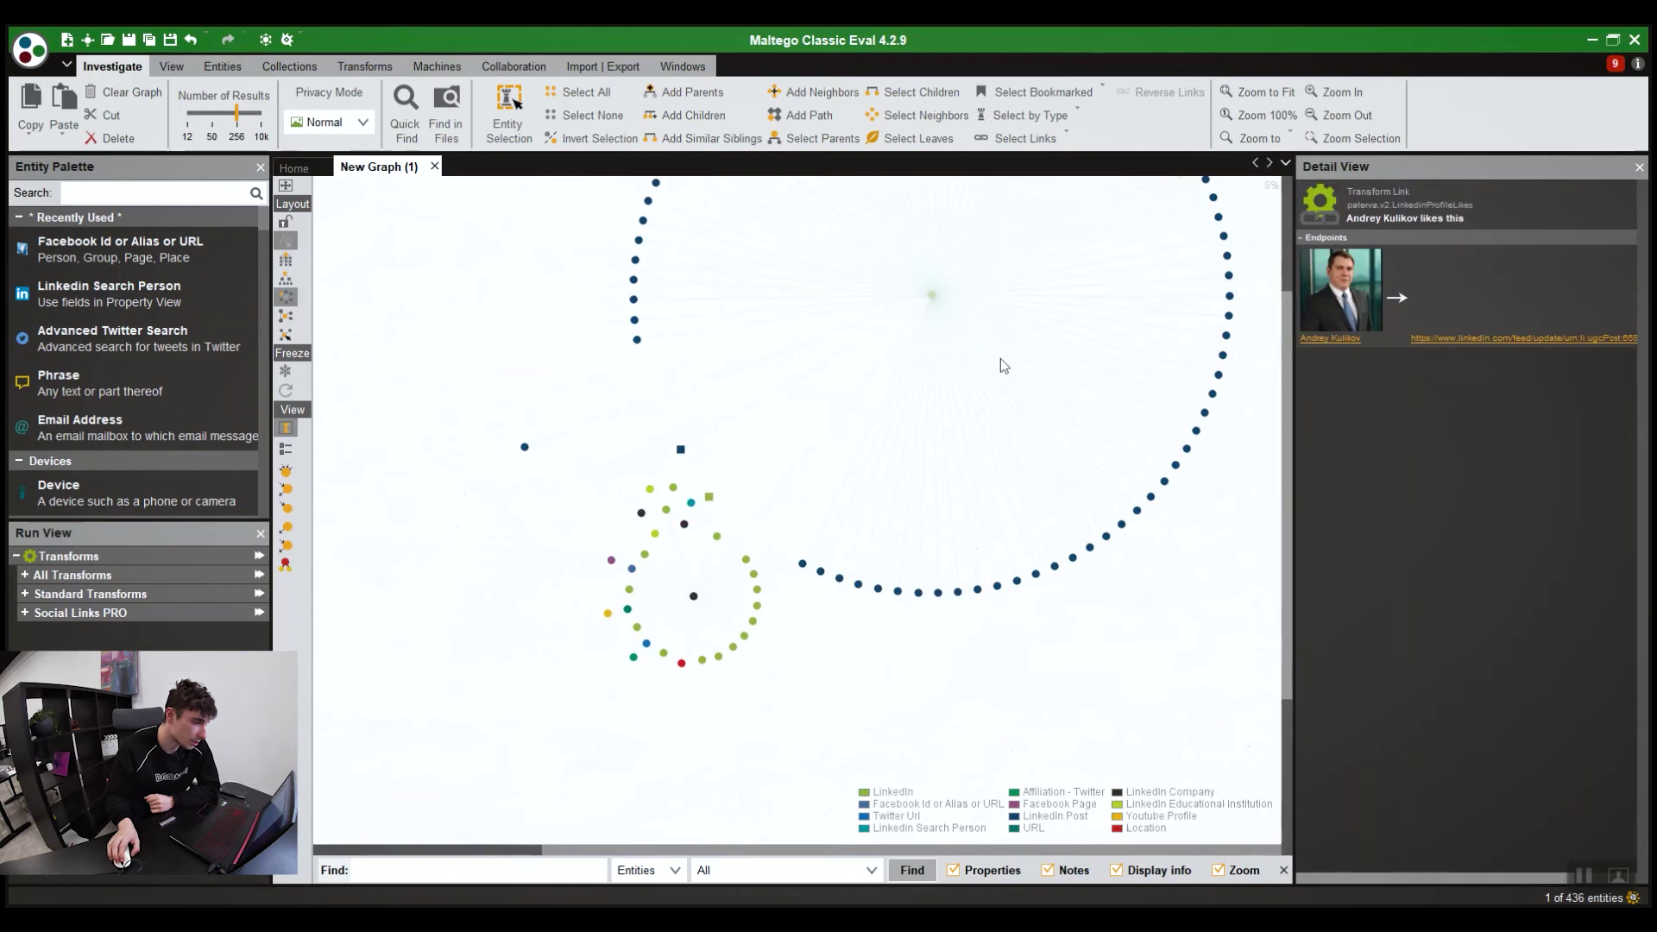
scroll(1001, 361, "up", 6)
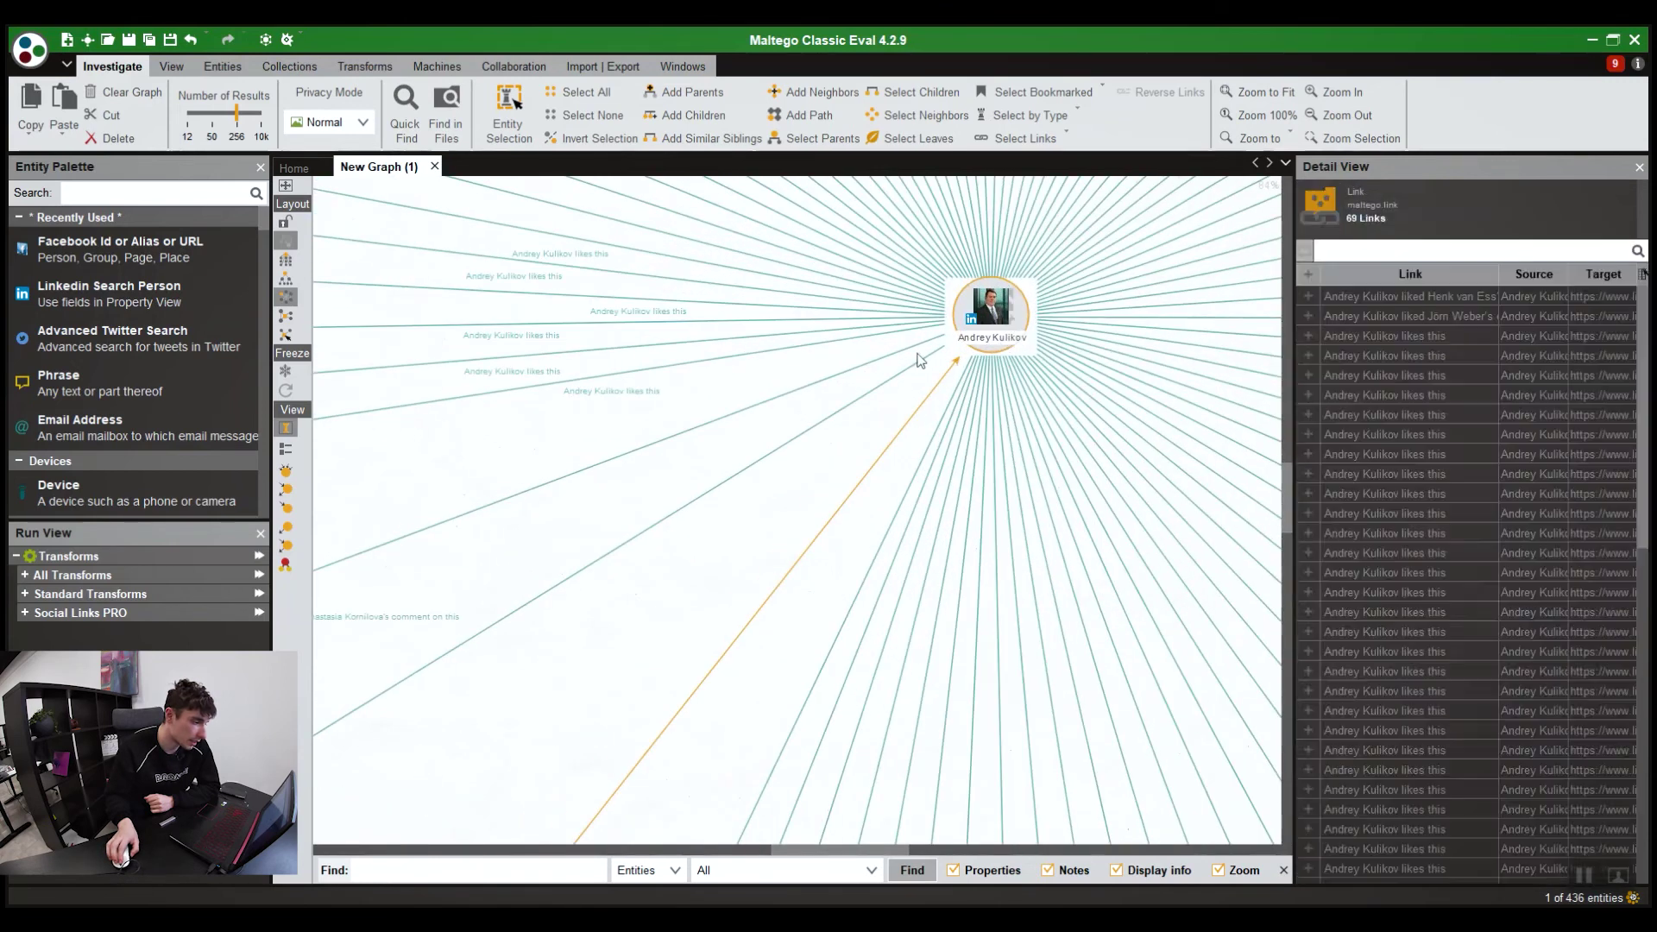
scroll(920, 349, "down", 6)
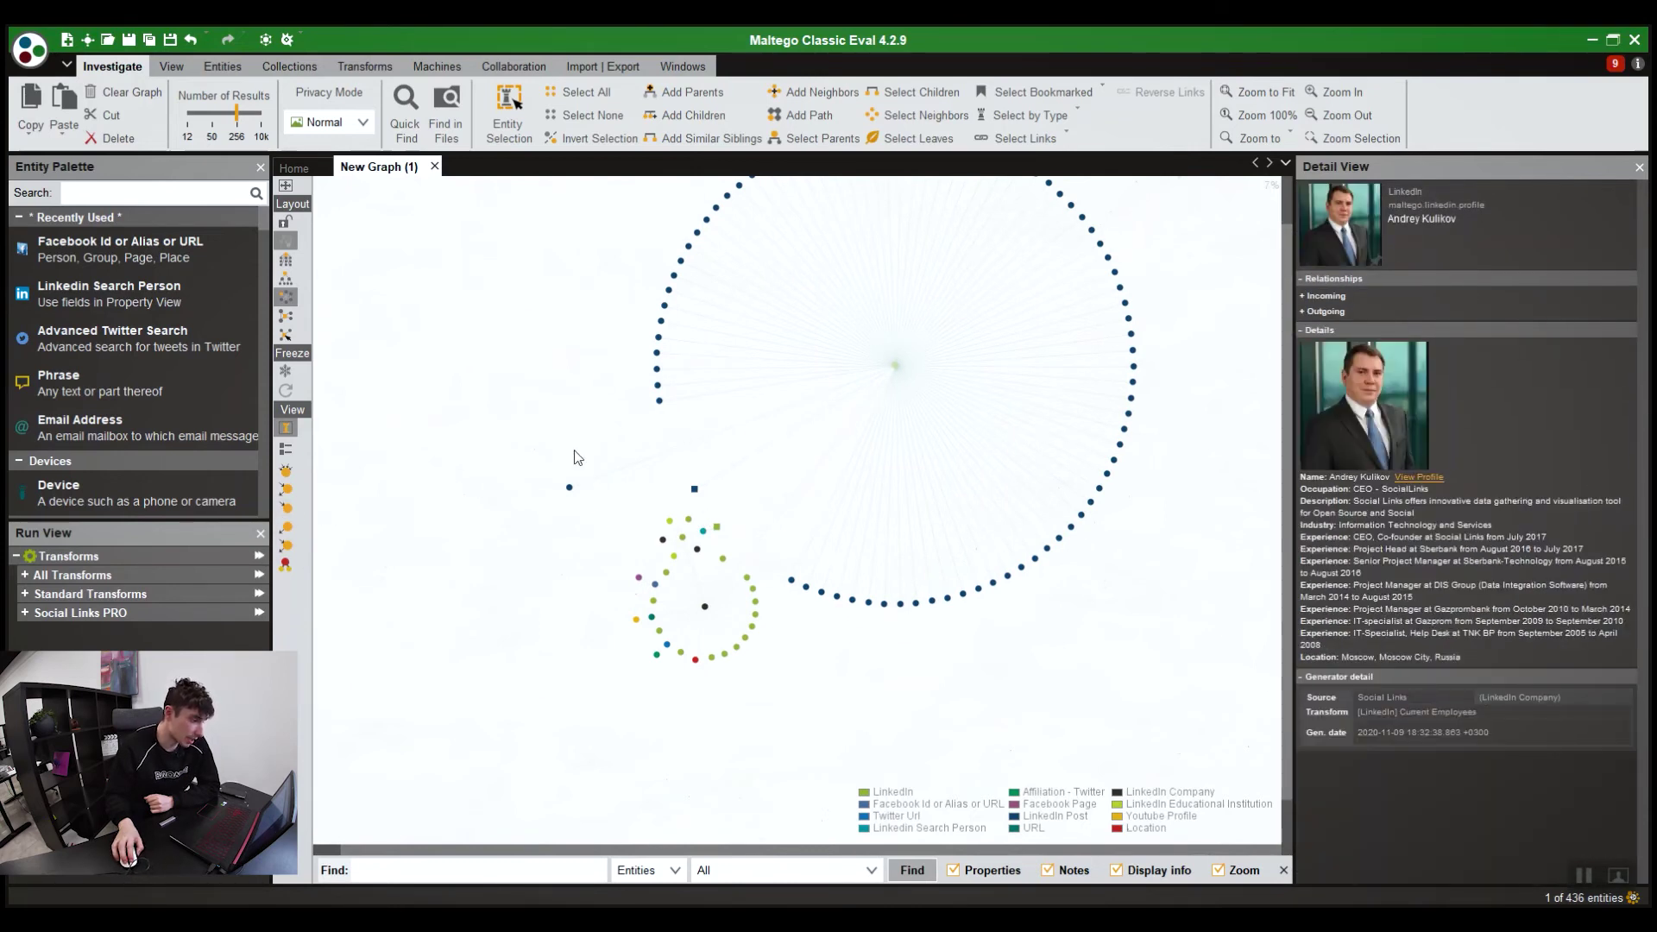
Step: Try the alternative entity-size views on the circular graph and restore the normal view
left_click(288, 506)
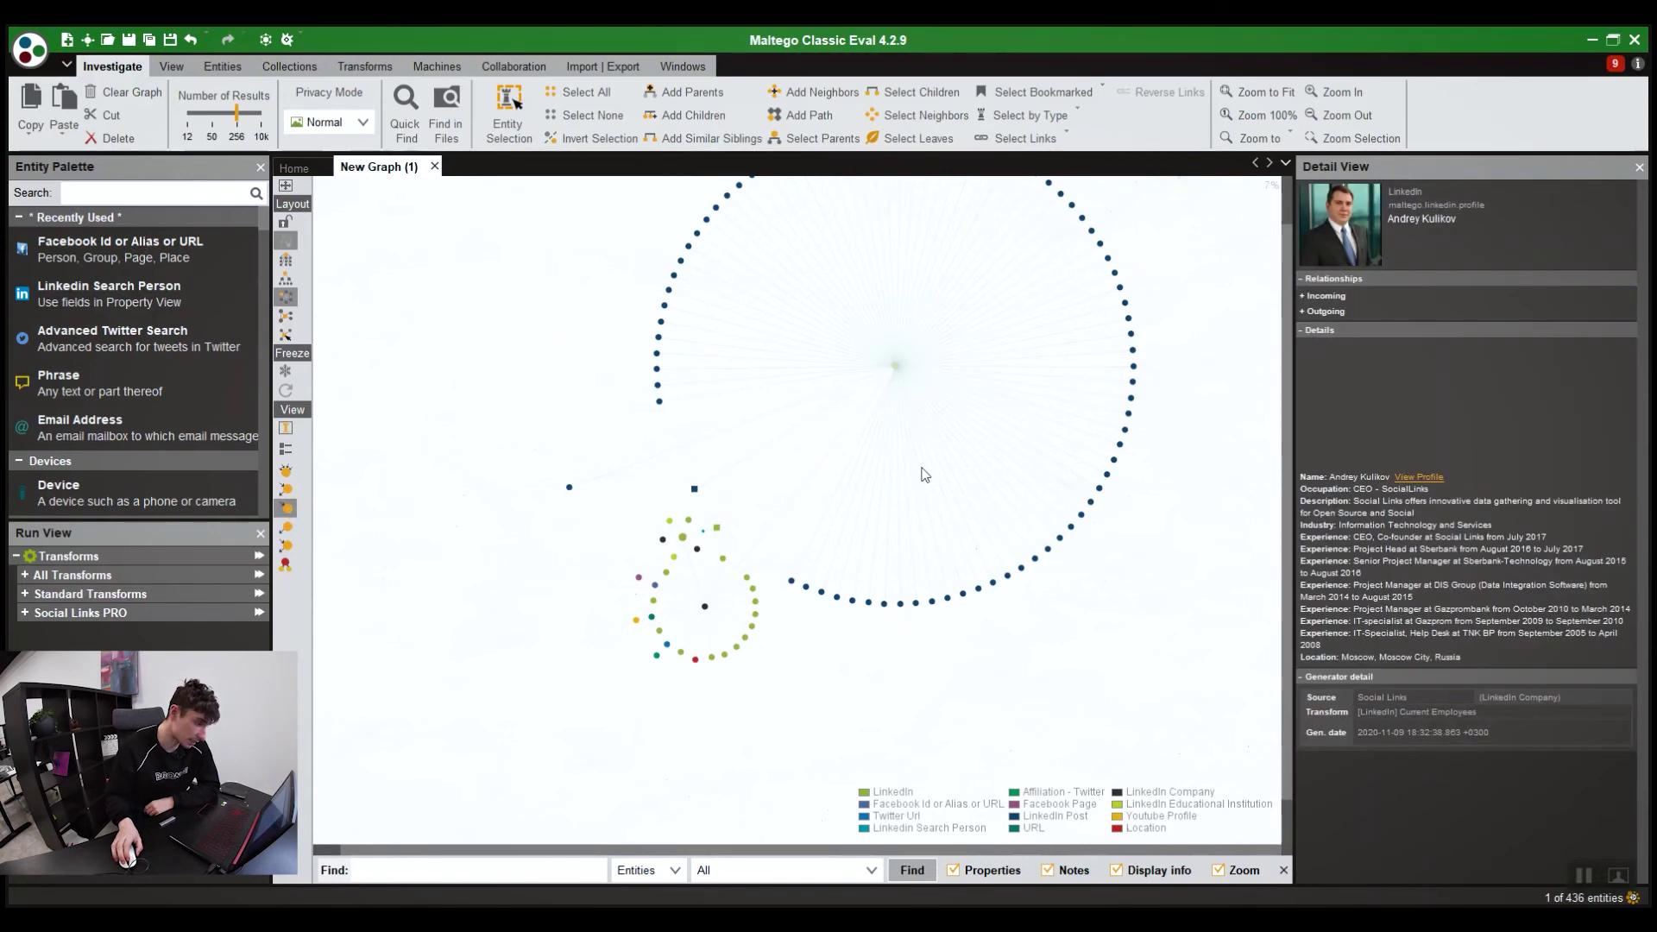
scroll(921, 474, "up", 2)
scroll(726, 614, "up", 4)
scroll(599, 624, "down", 5)
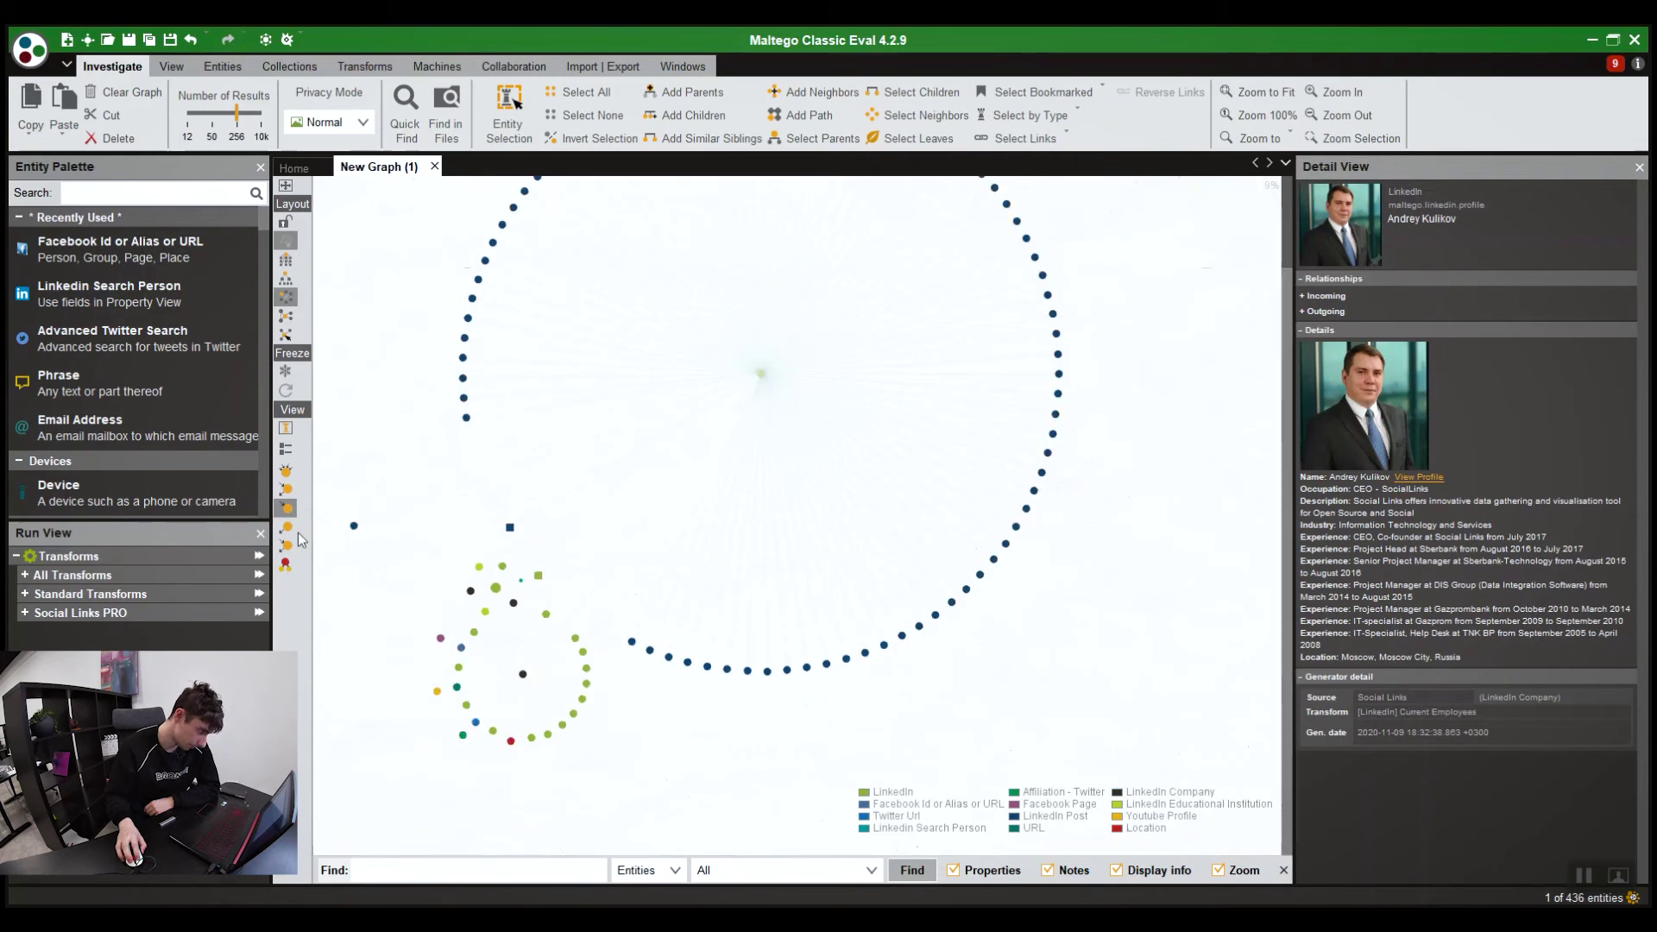
scroll(603, 537, "down", 2)
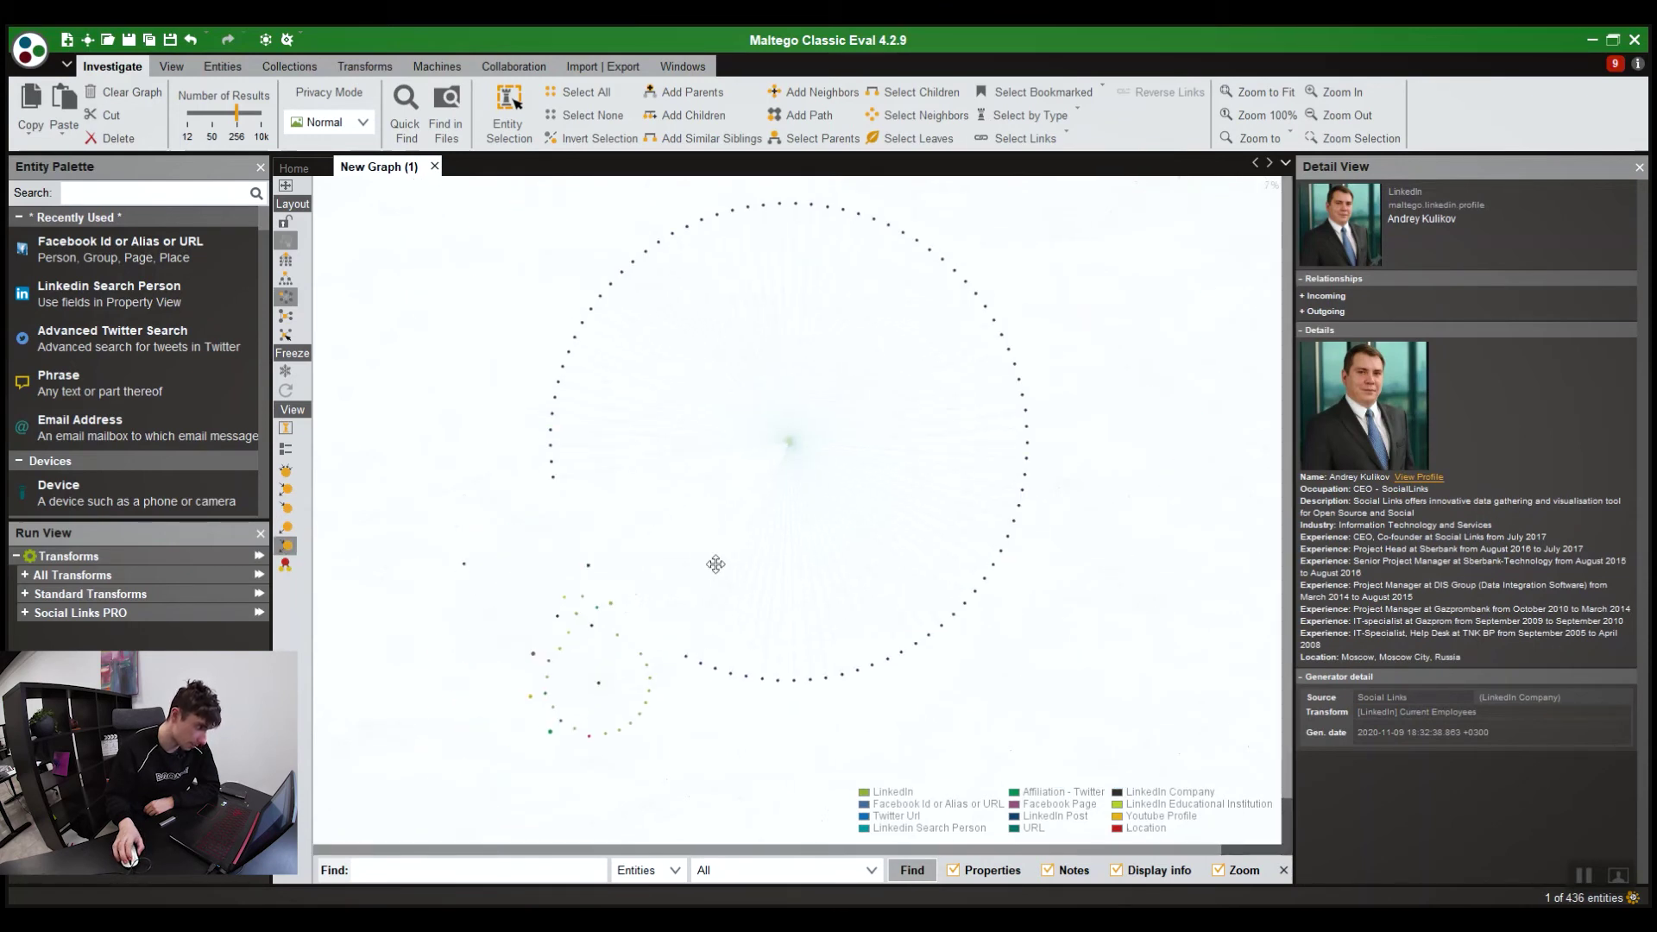
scroll(777, 514, "up", 4)
scroll(608, 350, "down", 3)
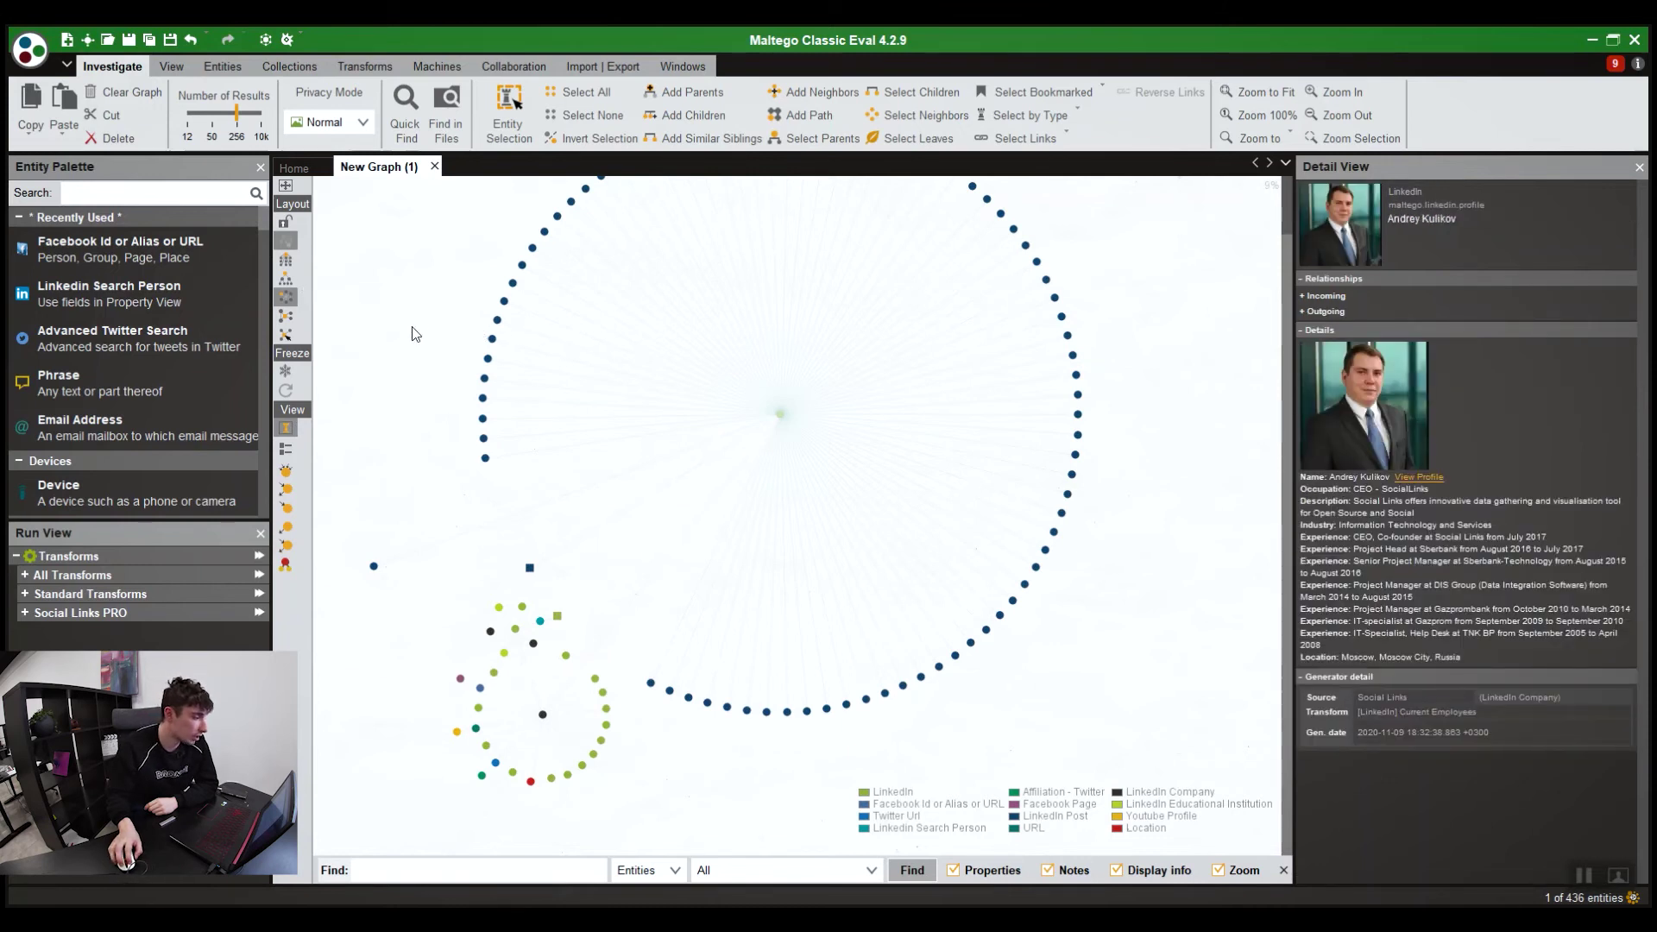
Step: Switch the number of transform results between 10k and 12, and confirm 10k as the chosen limit
left_click(254, 117)
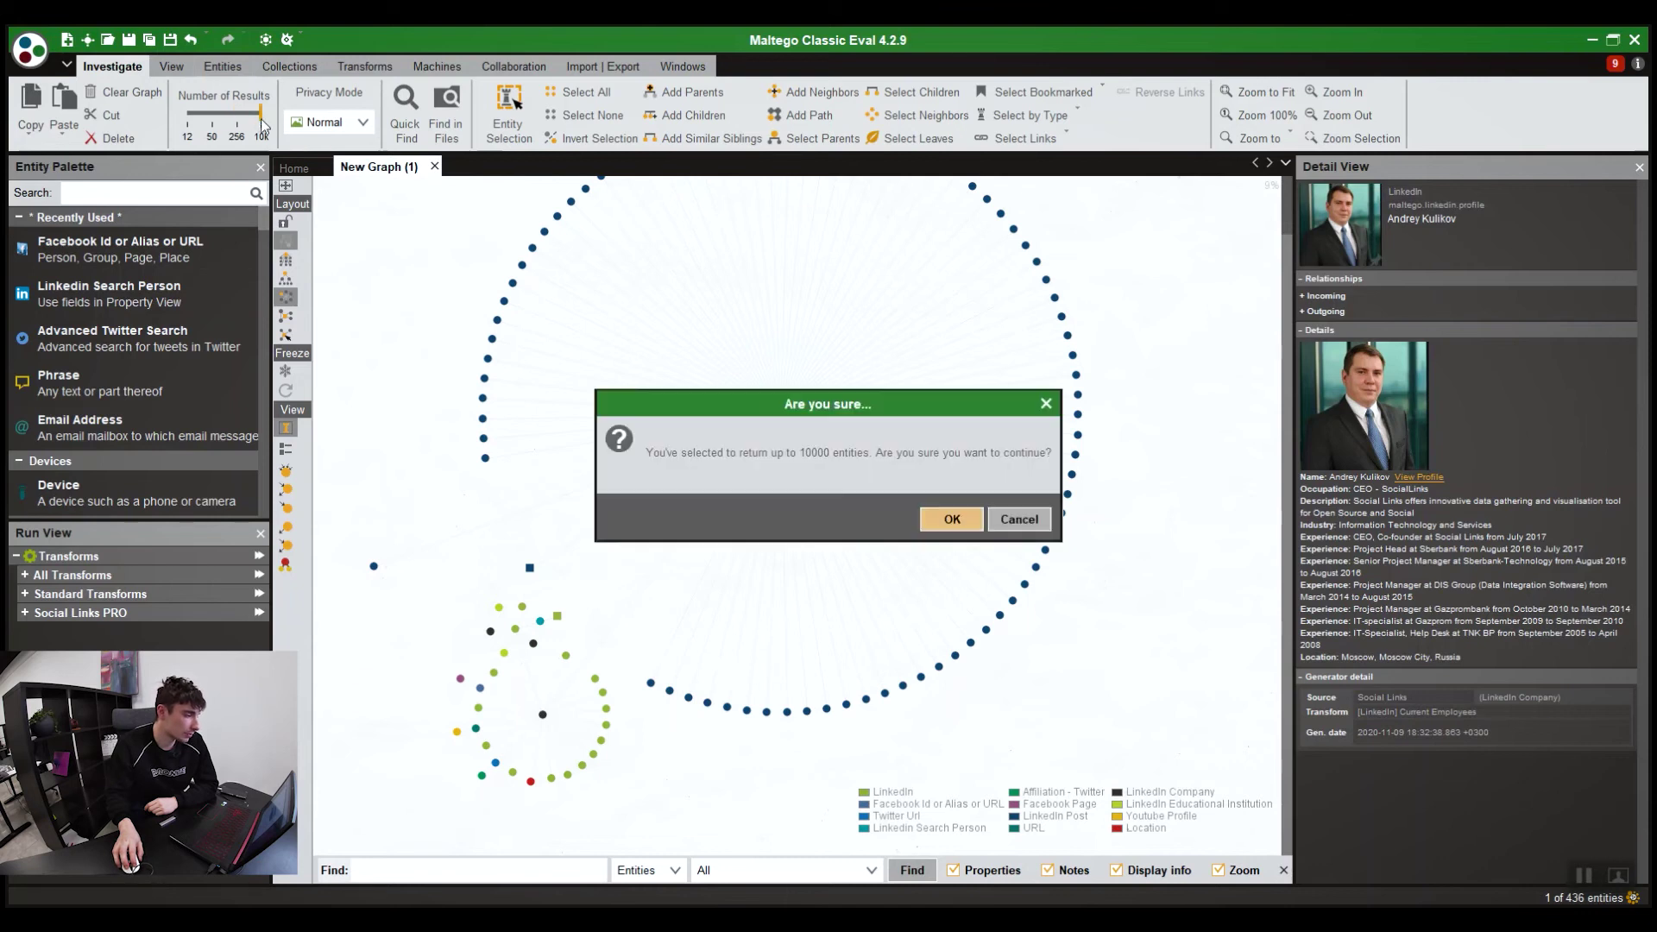
left_click(944, 517)
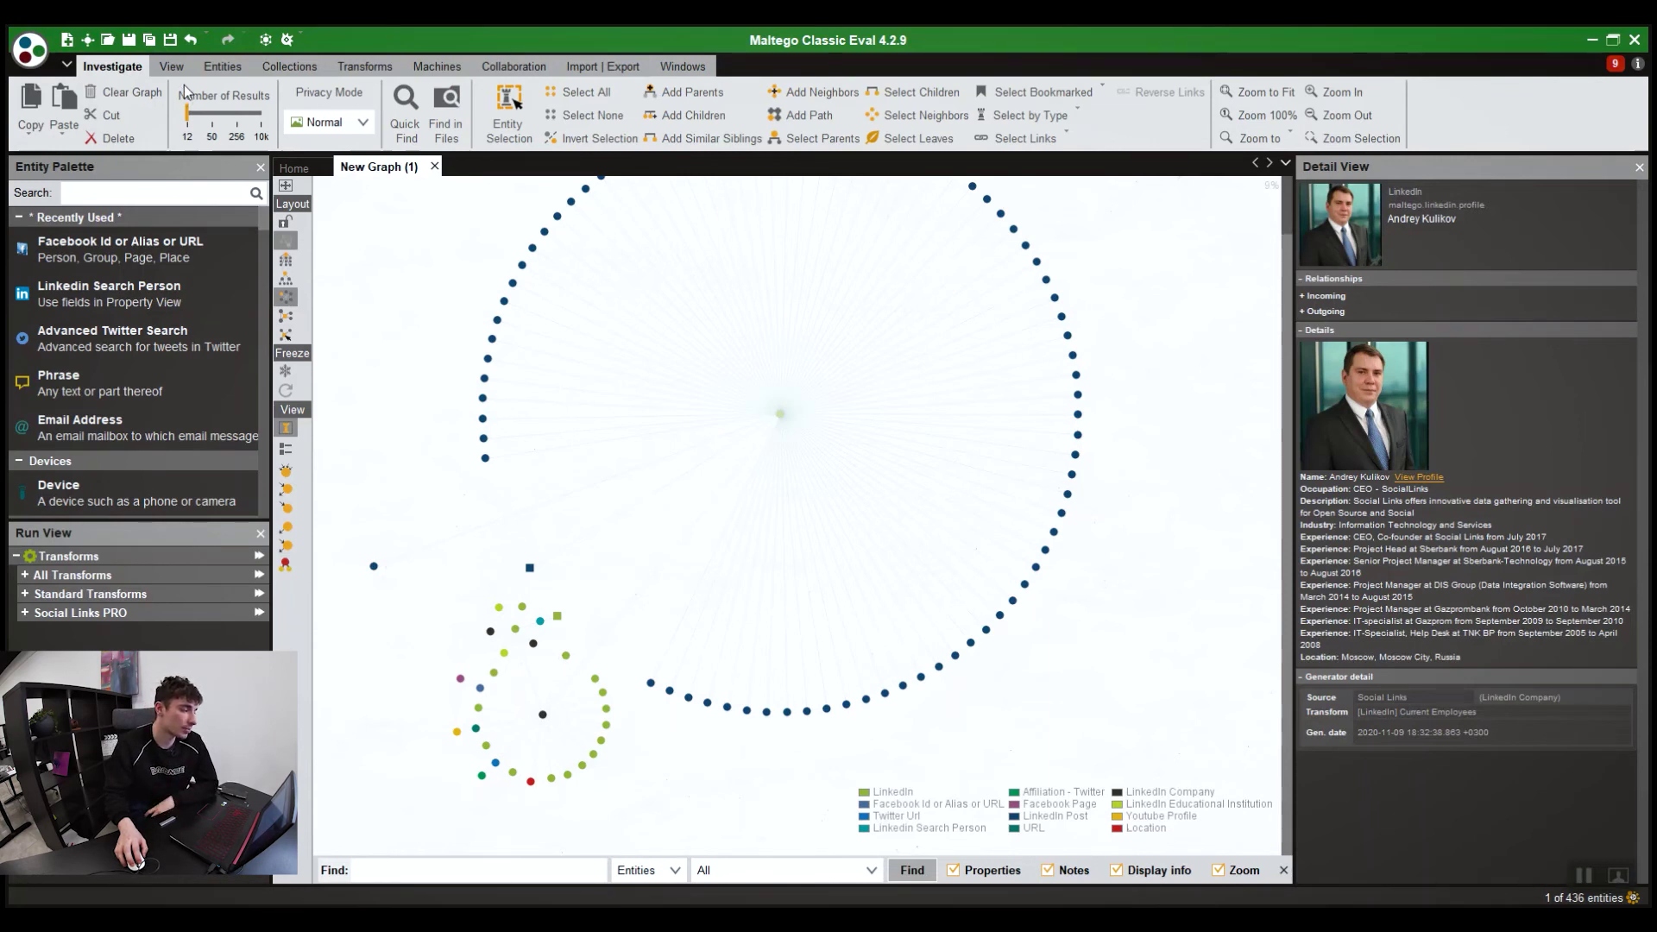
left_click_drag(240, 127, 255, 135)
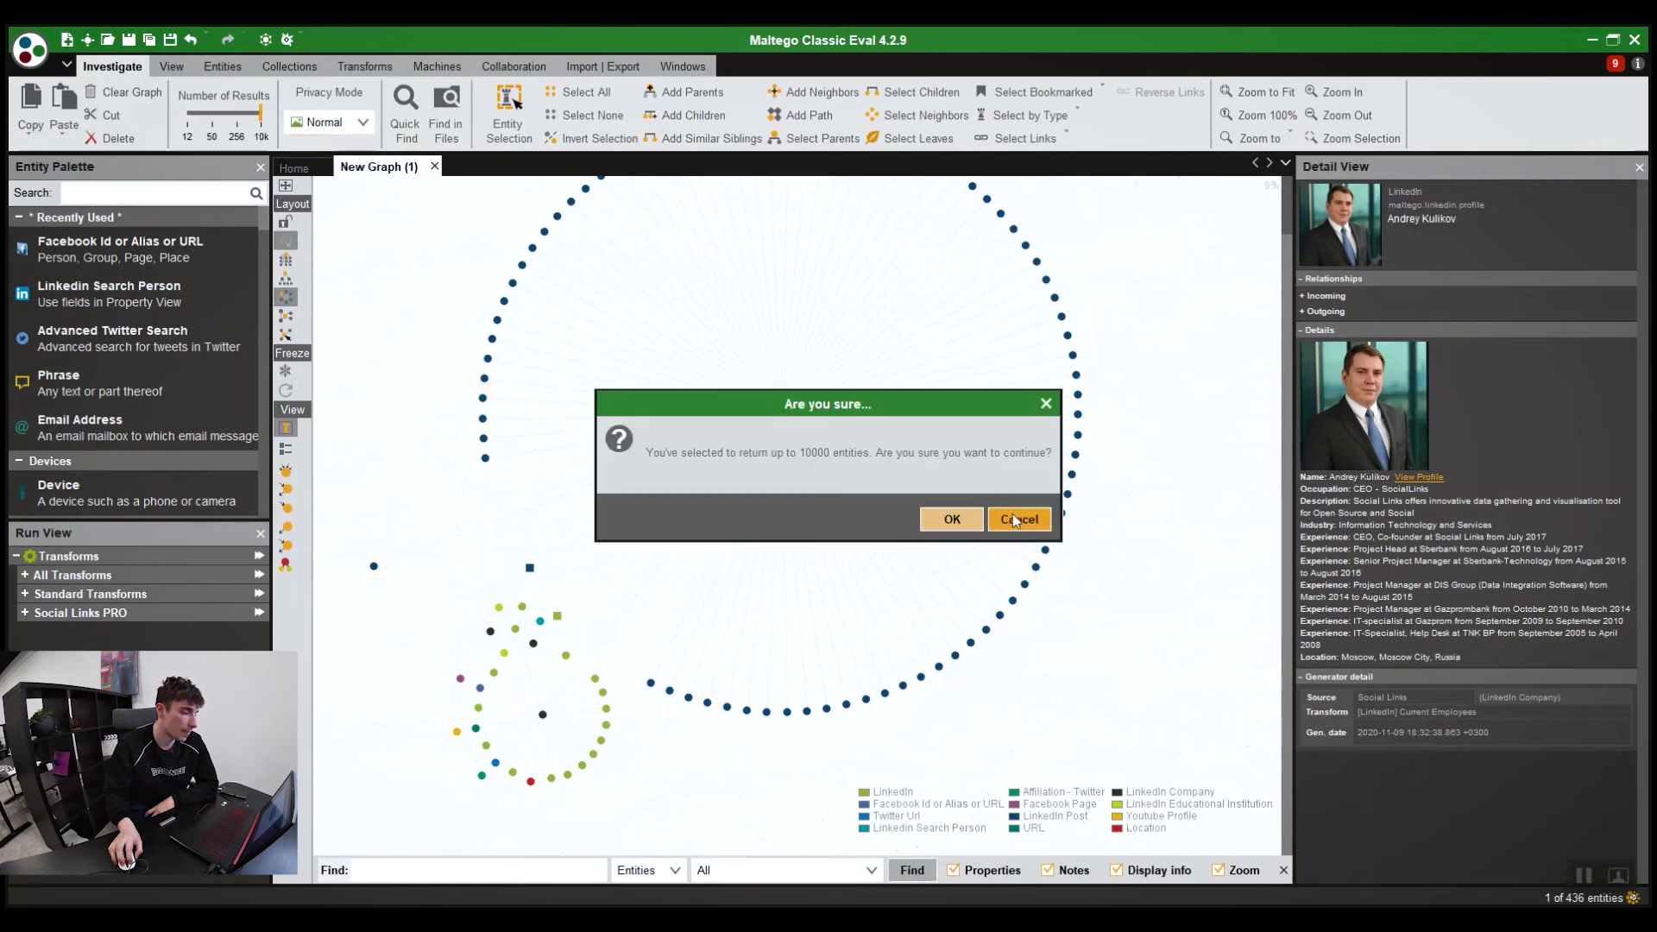
left_click(963, 525)
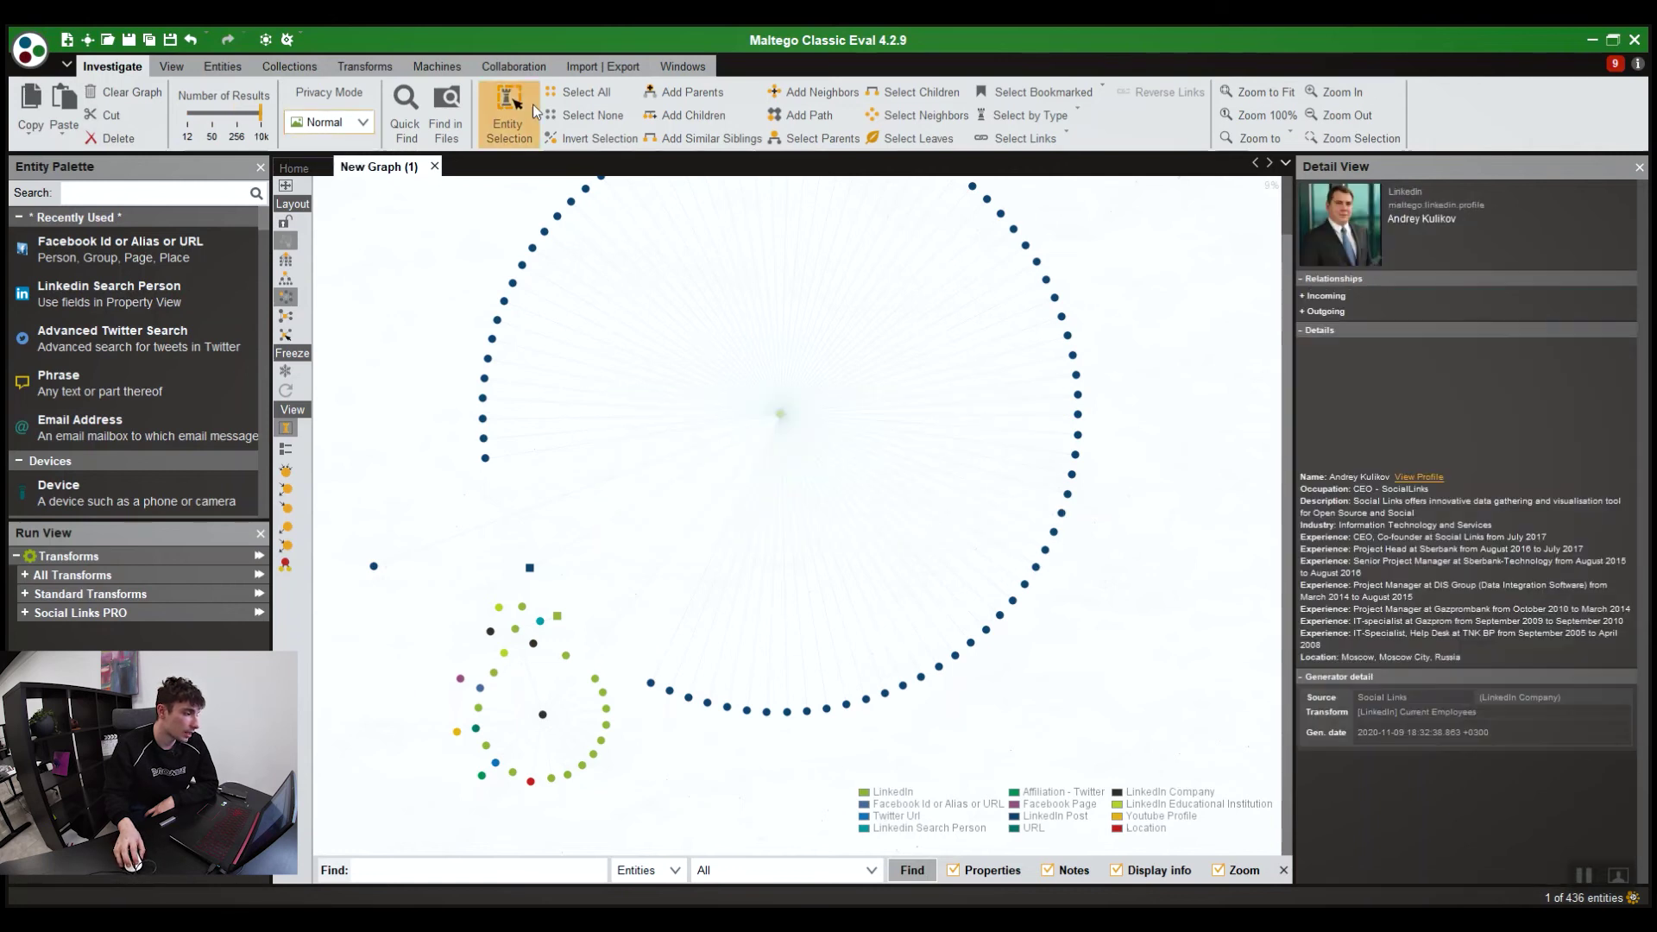
Step: Return the graph to the block layout and select the liked LinkedIn post about the SANS Institute course
left_click(286, 259)
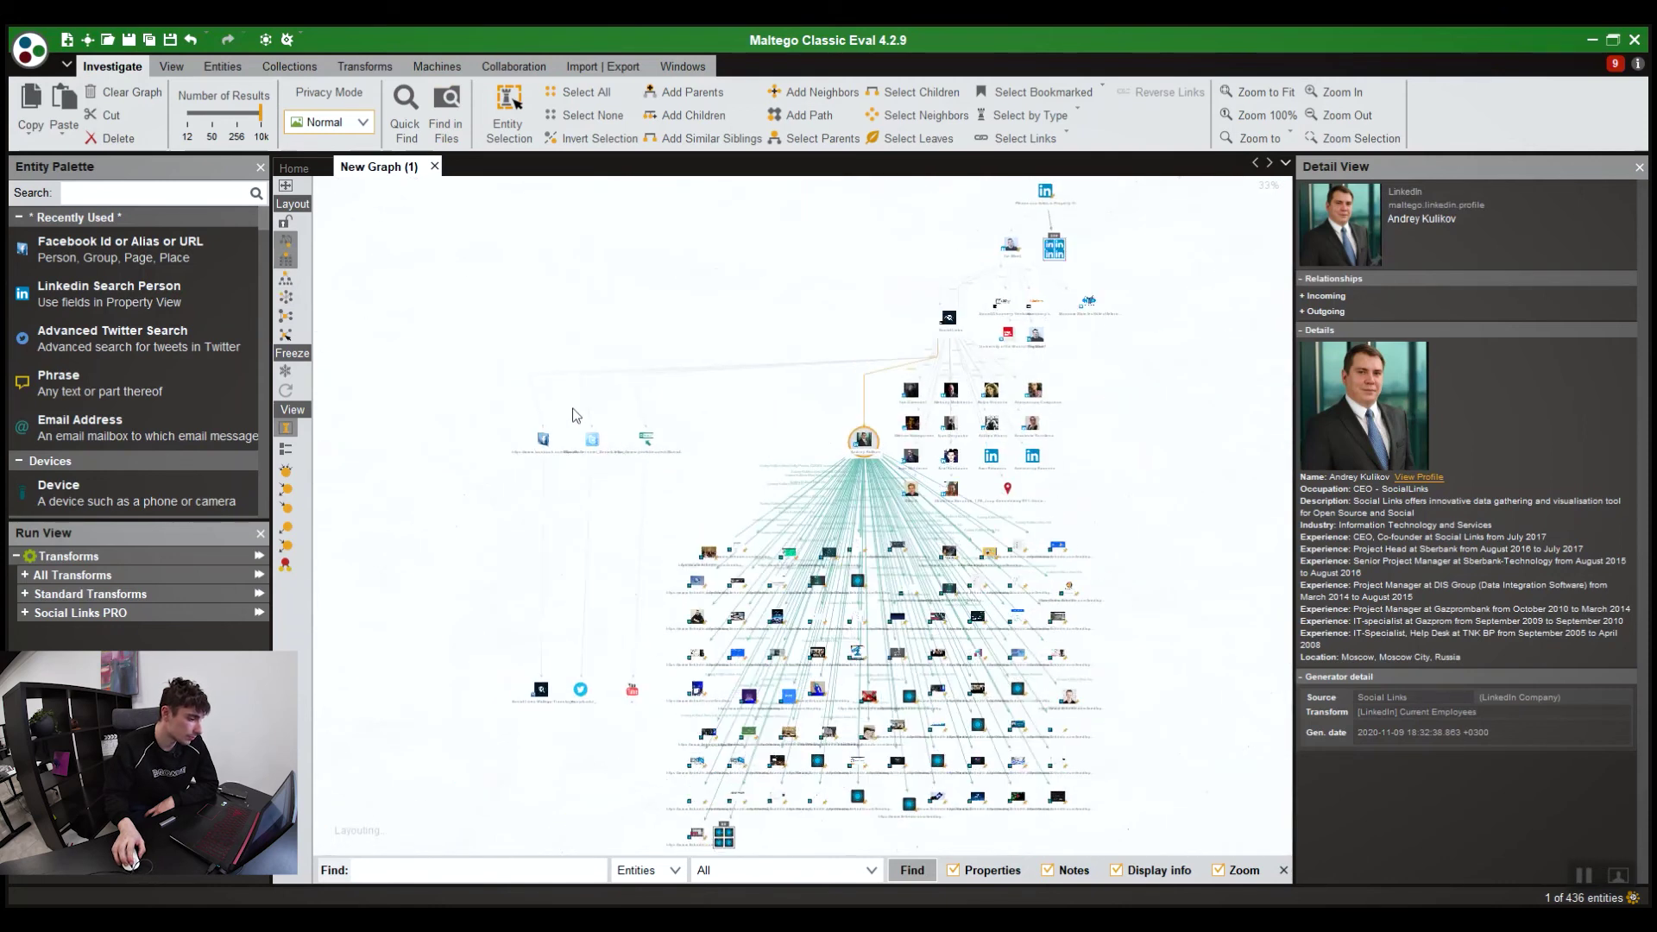
left_click(289, 67)
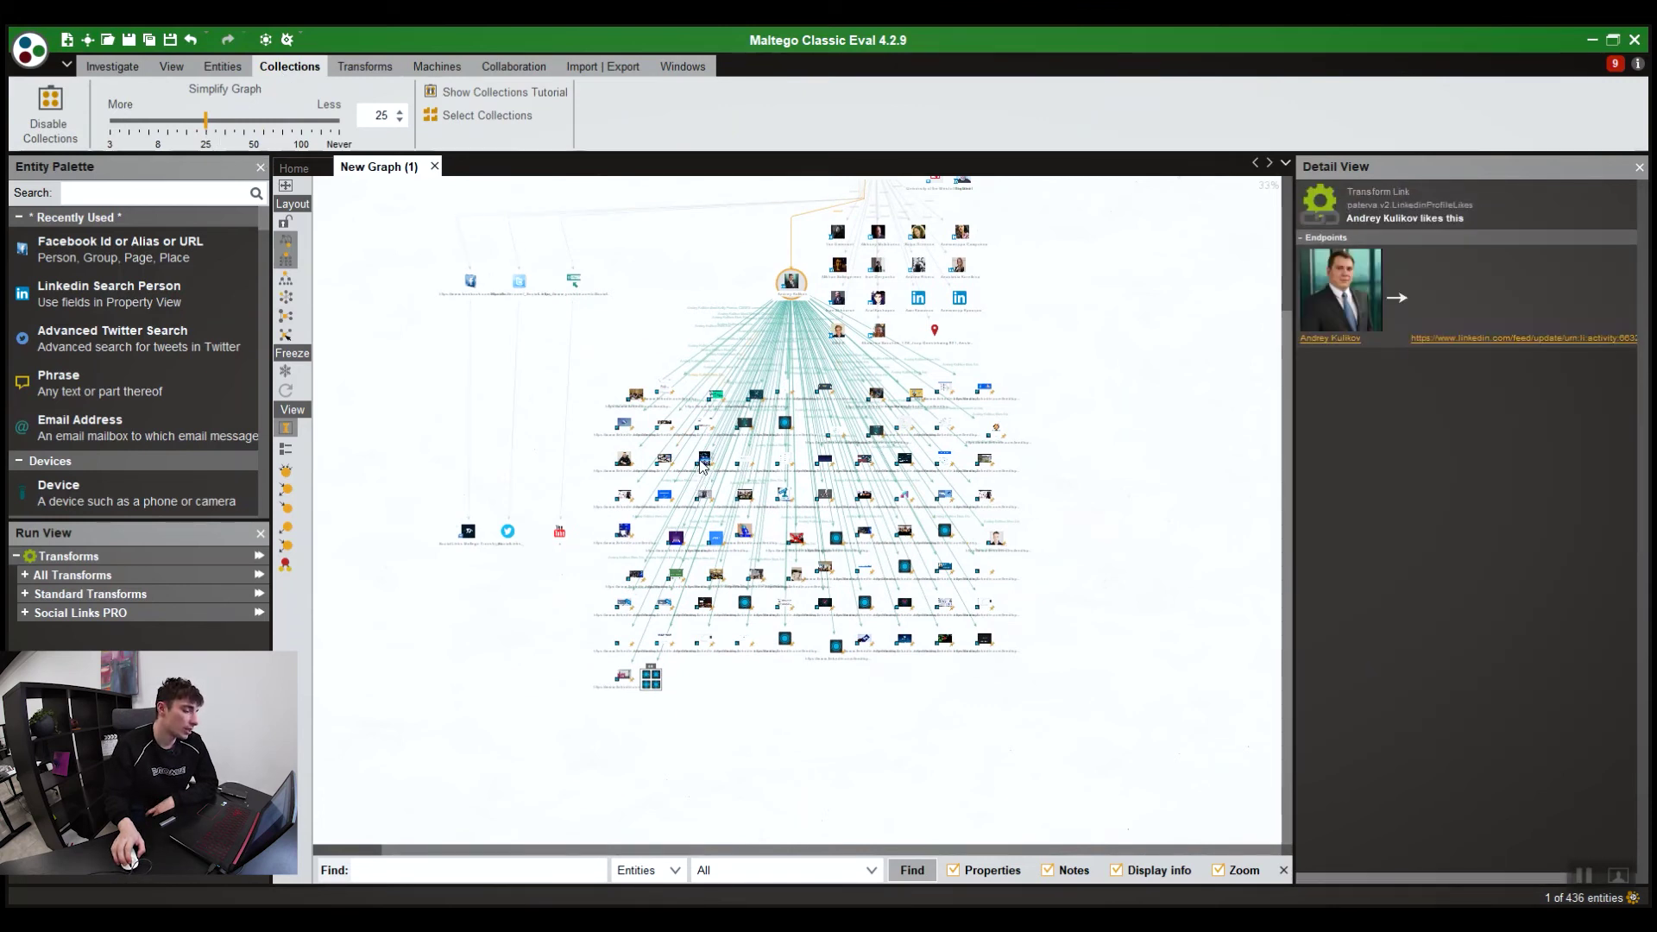
scroll(700, 507, "up", 3)
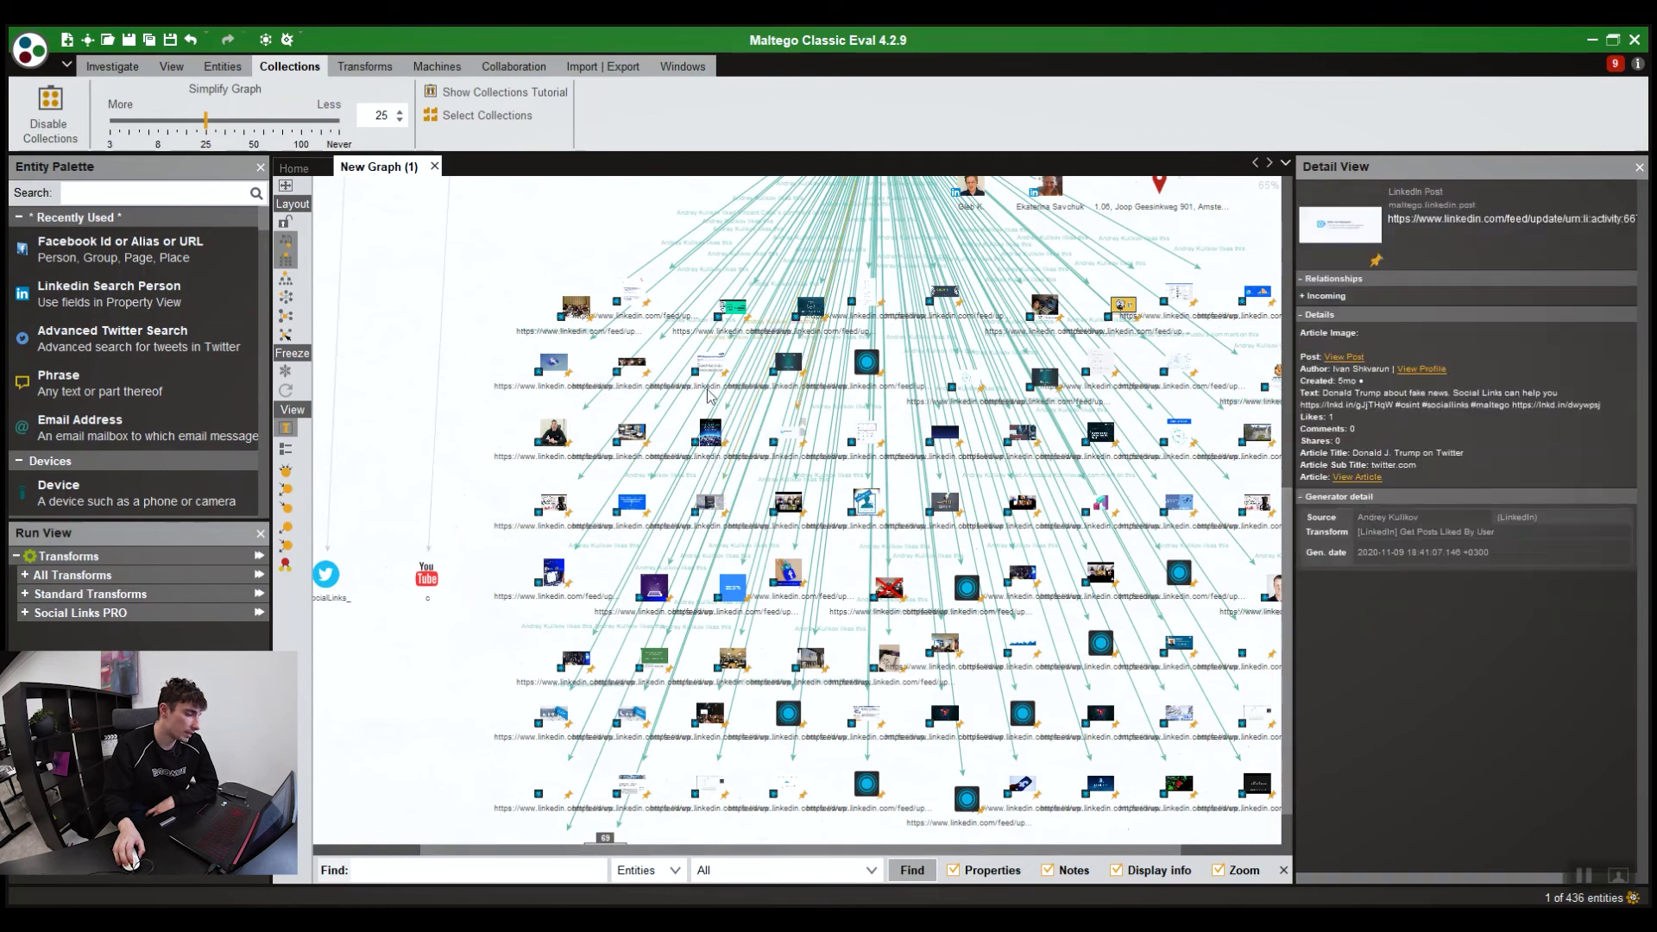
scroll(593, 347, "up", 1)
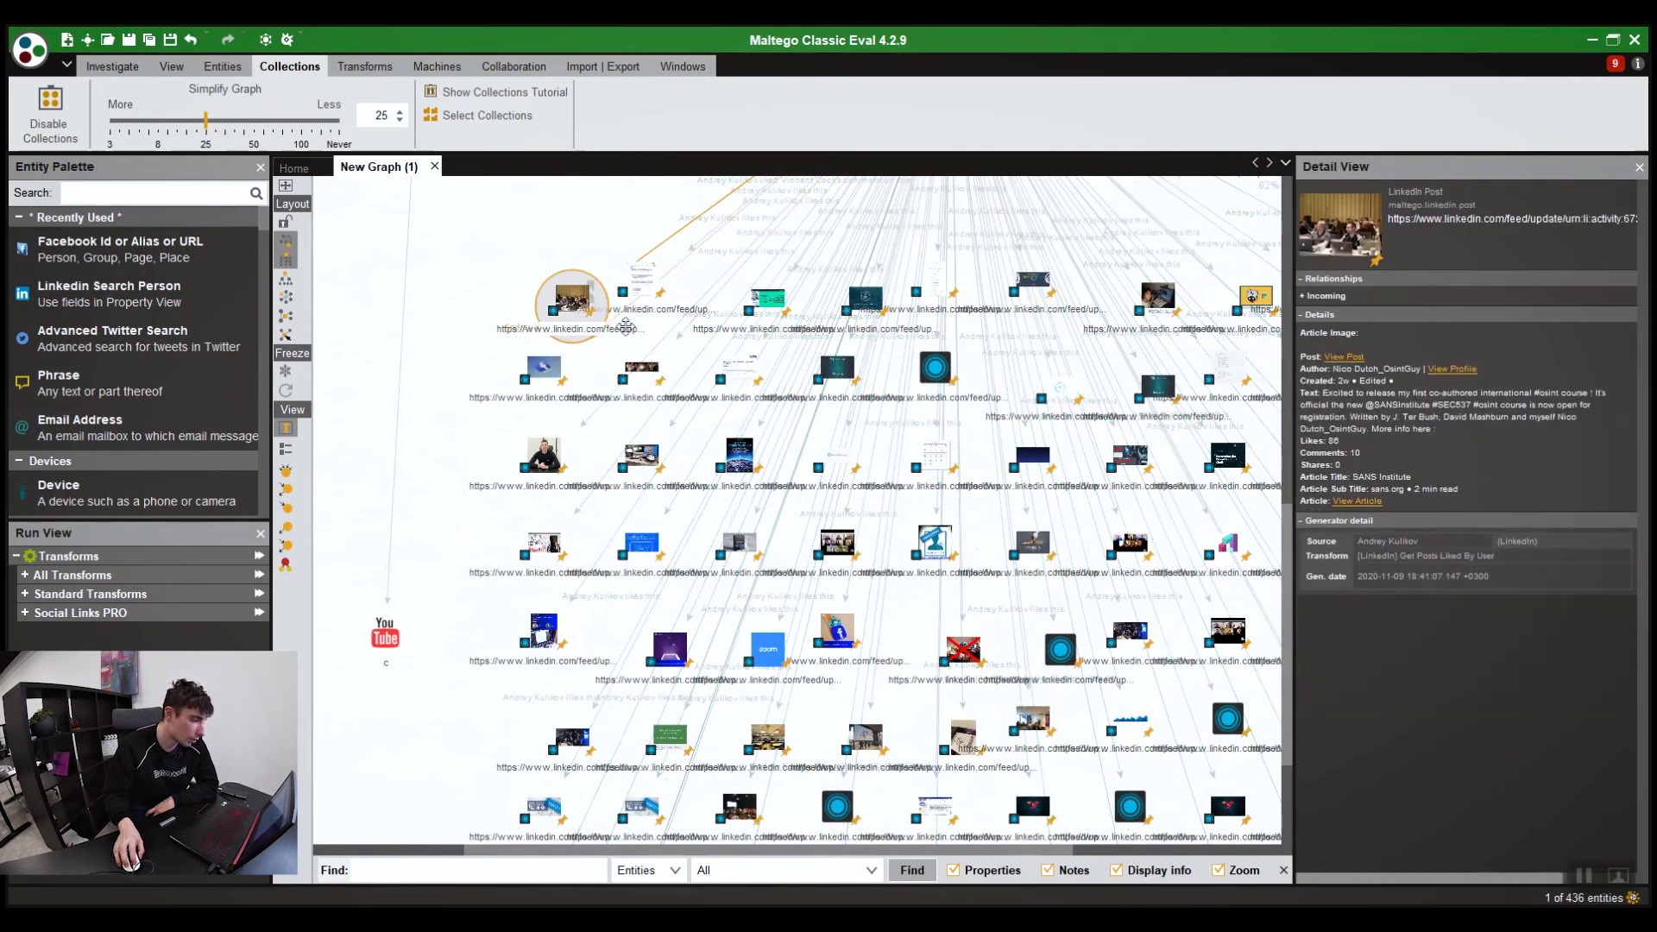
scroll(708, 412, "down", 2)
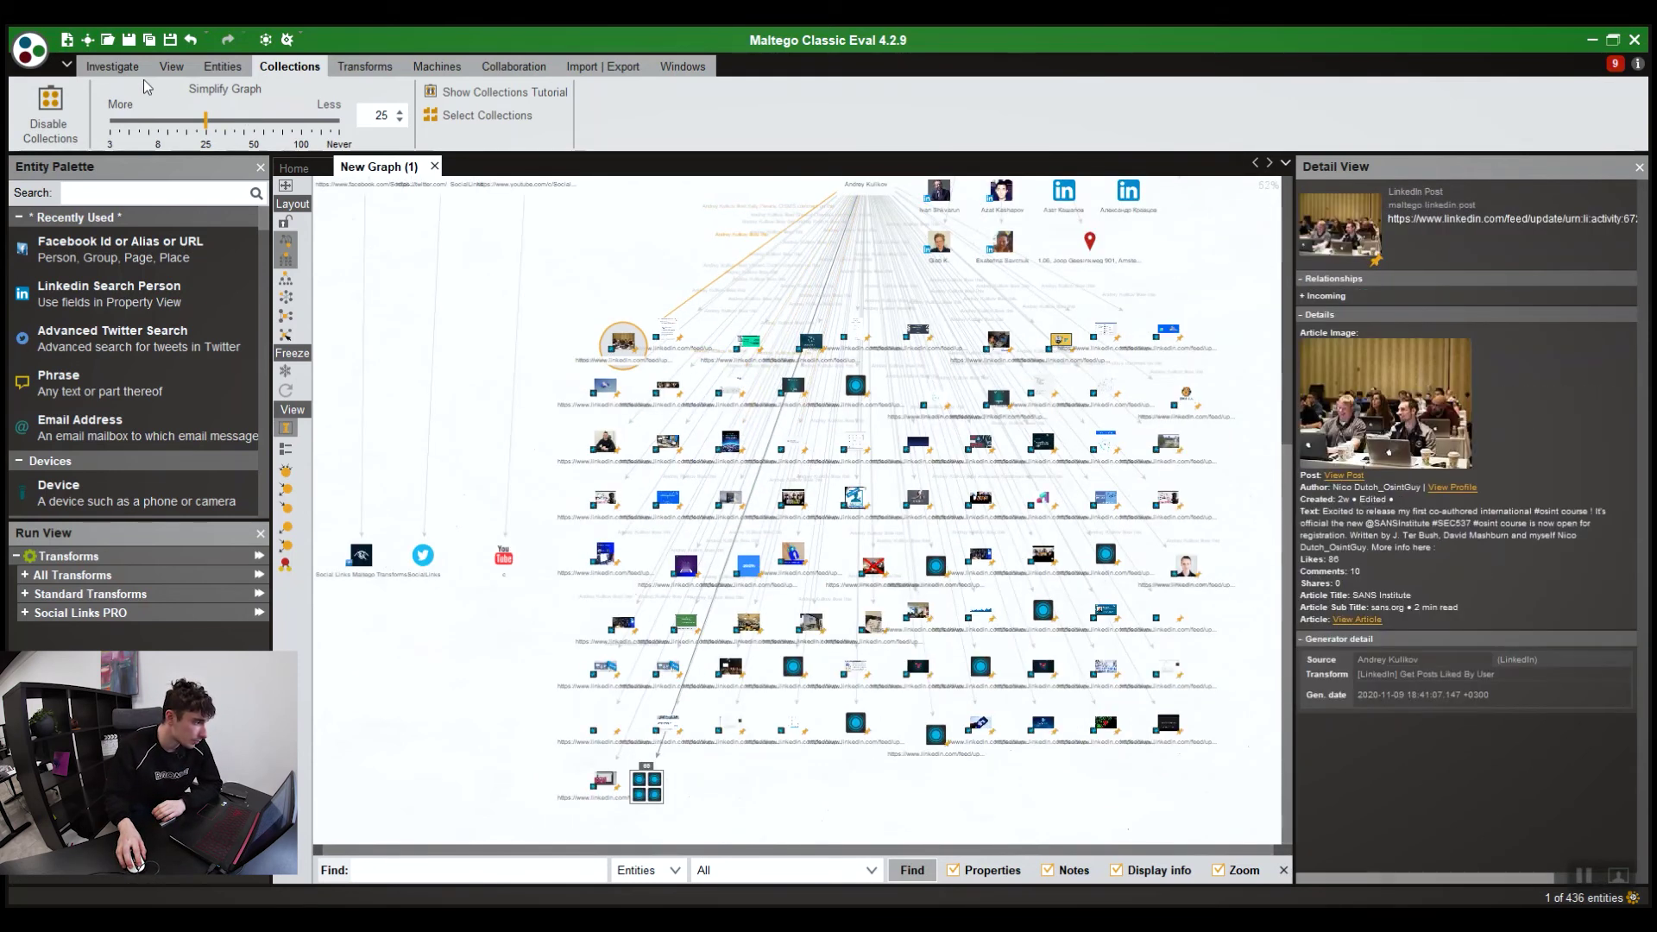
Step: Look closer at the selected LinkedIn post and its neighbours, and reopen the graph simplification settings for collections
left_click(112, 66)
scroll(713, 408, "up", 2)
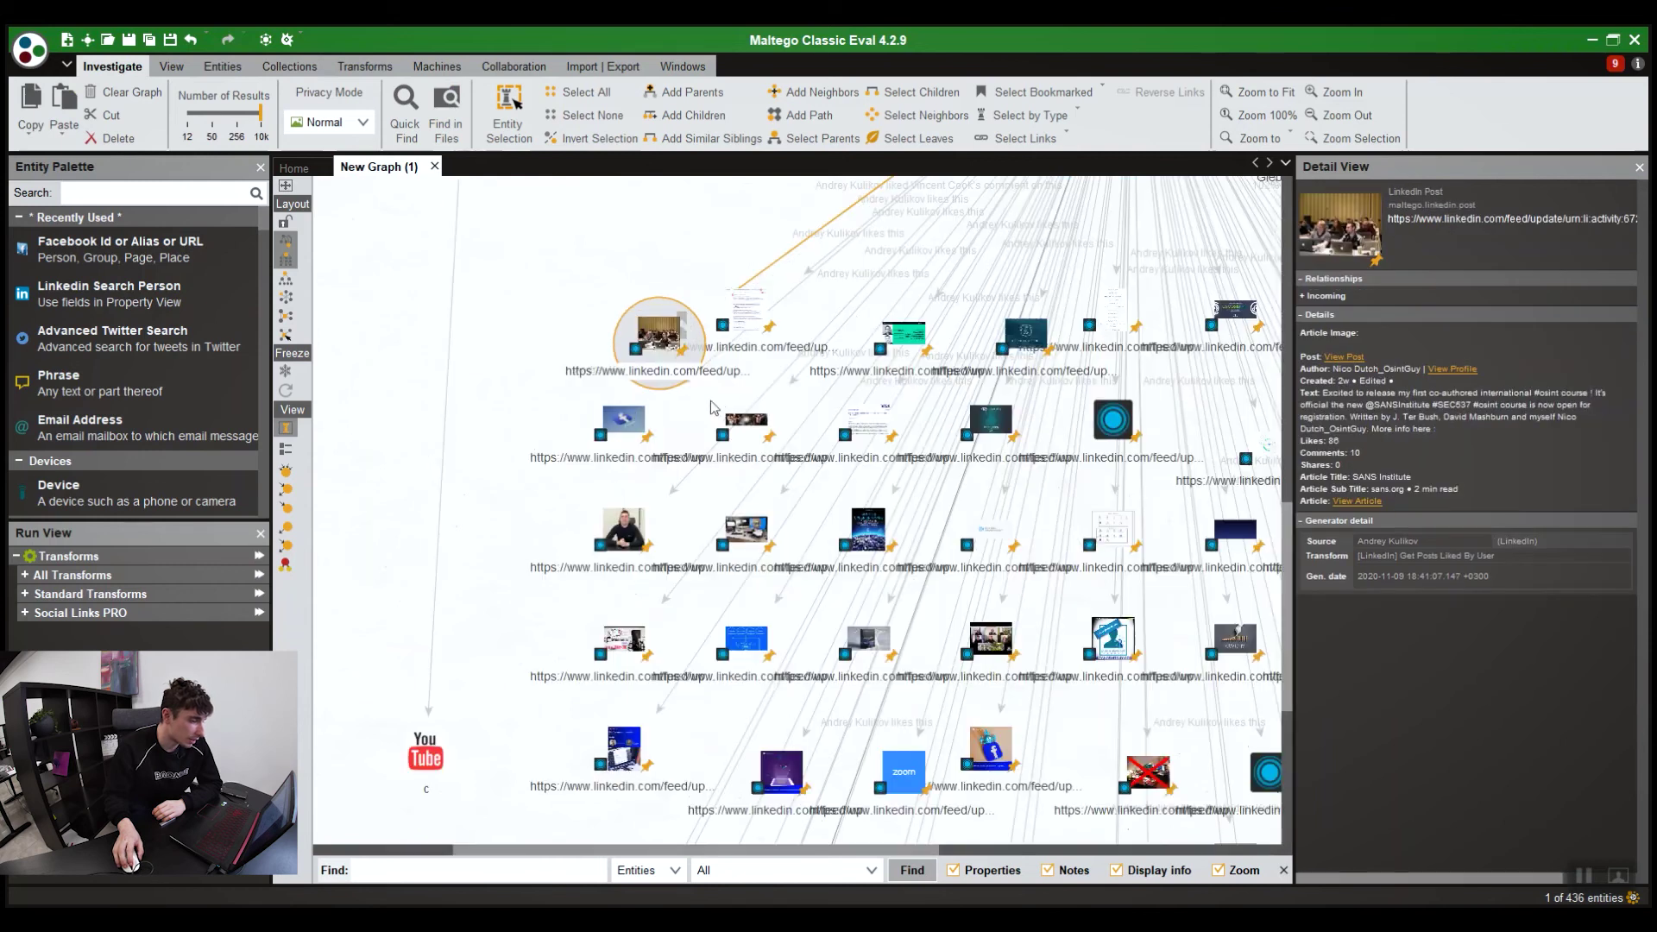
scroll(694, 379, "up", 1)
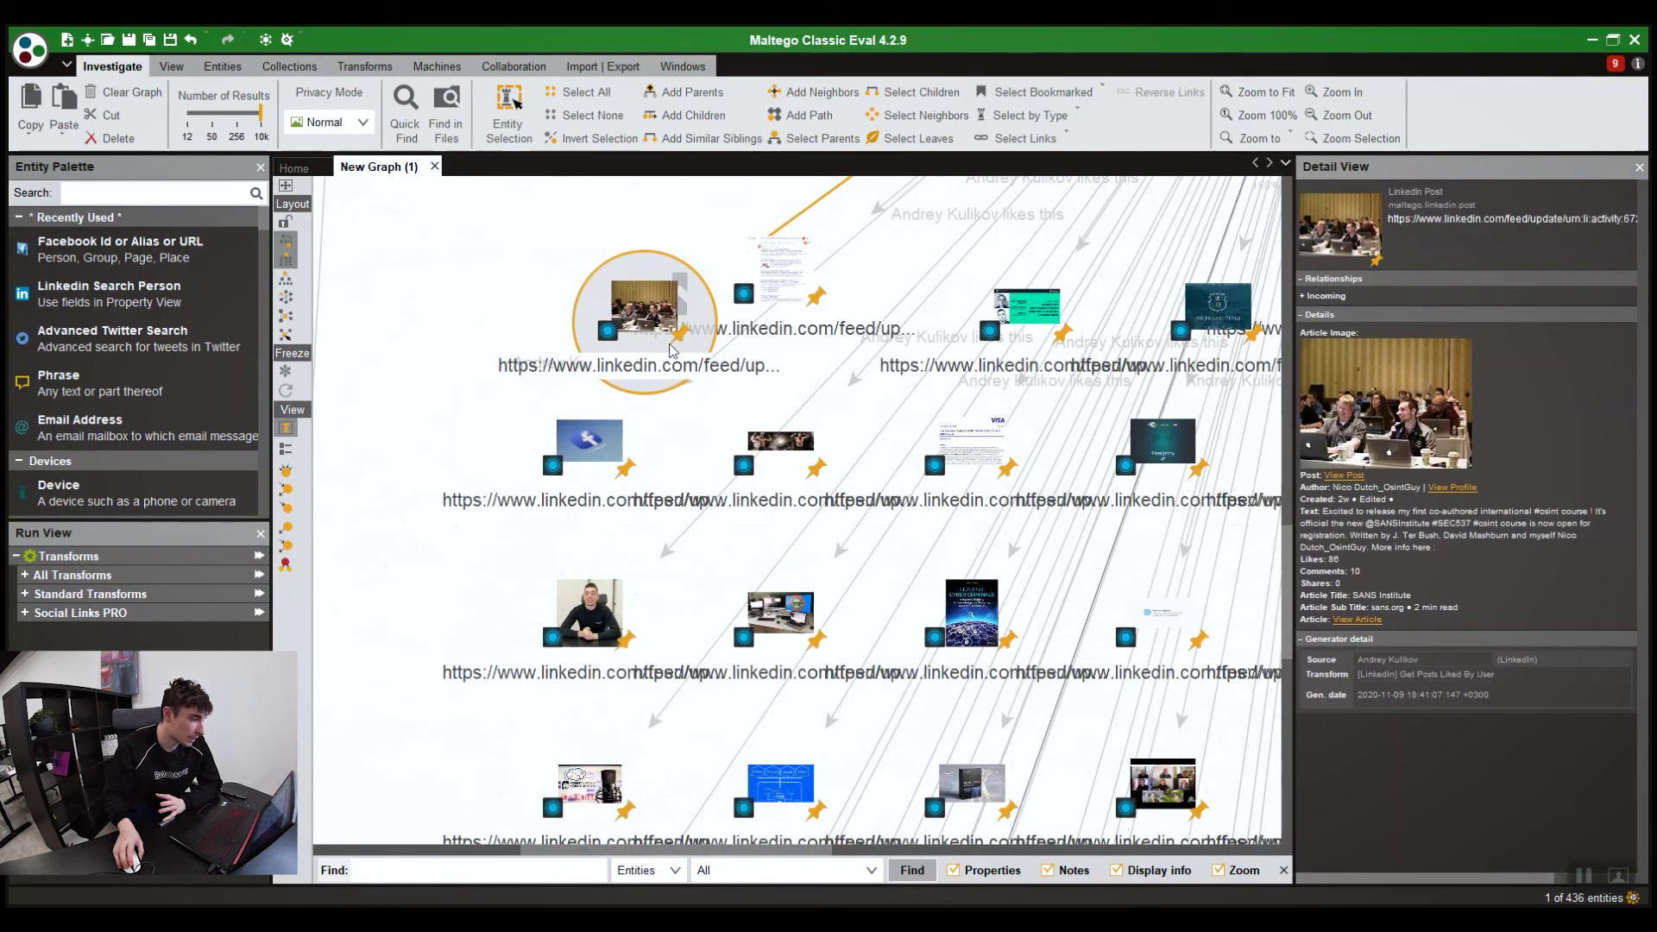
left_click(289, 67)
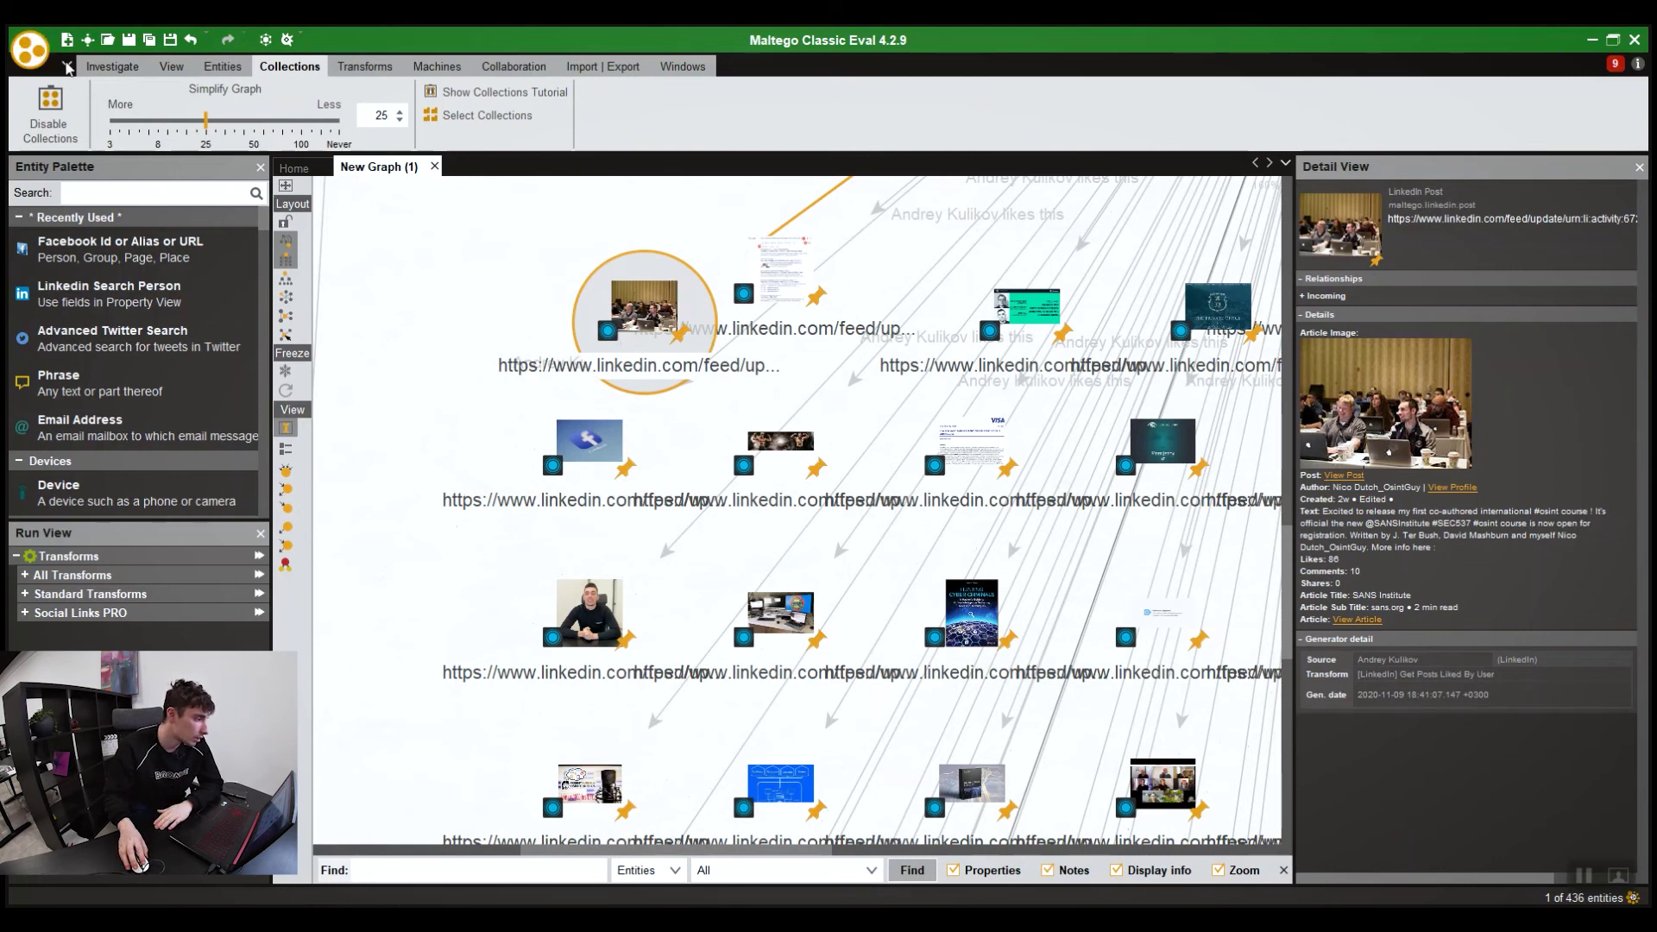
Step: Select all entities of the LinkedIn Post type across the graph
left_click(112, 67)
left_click(1037, 114)
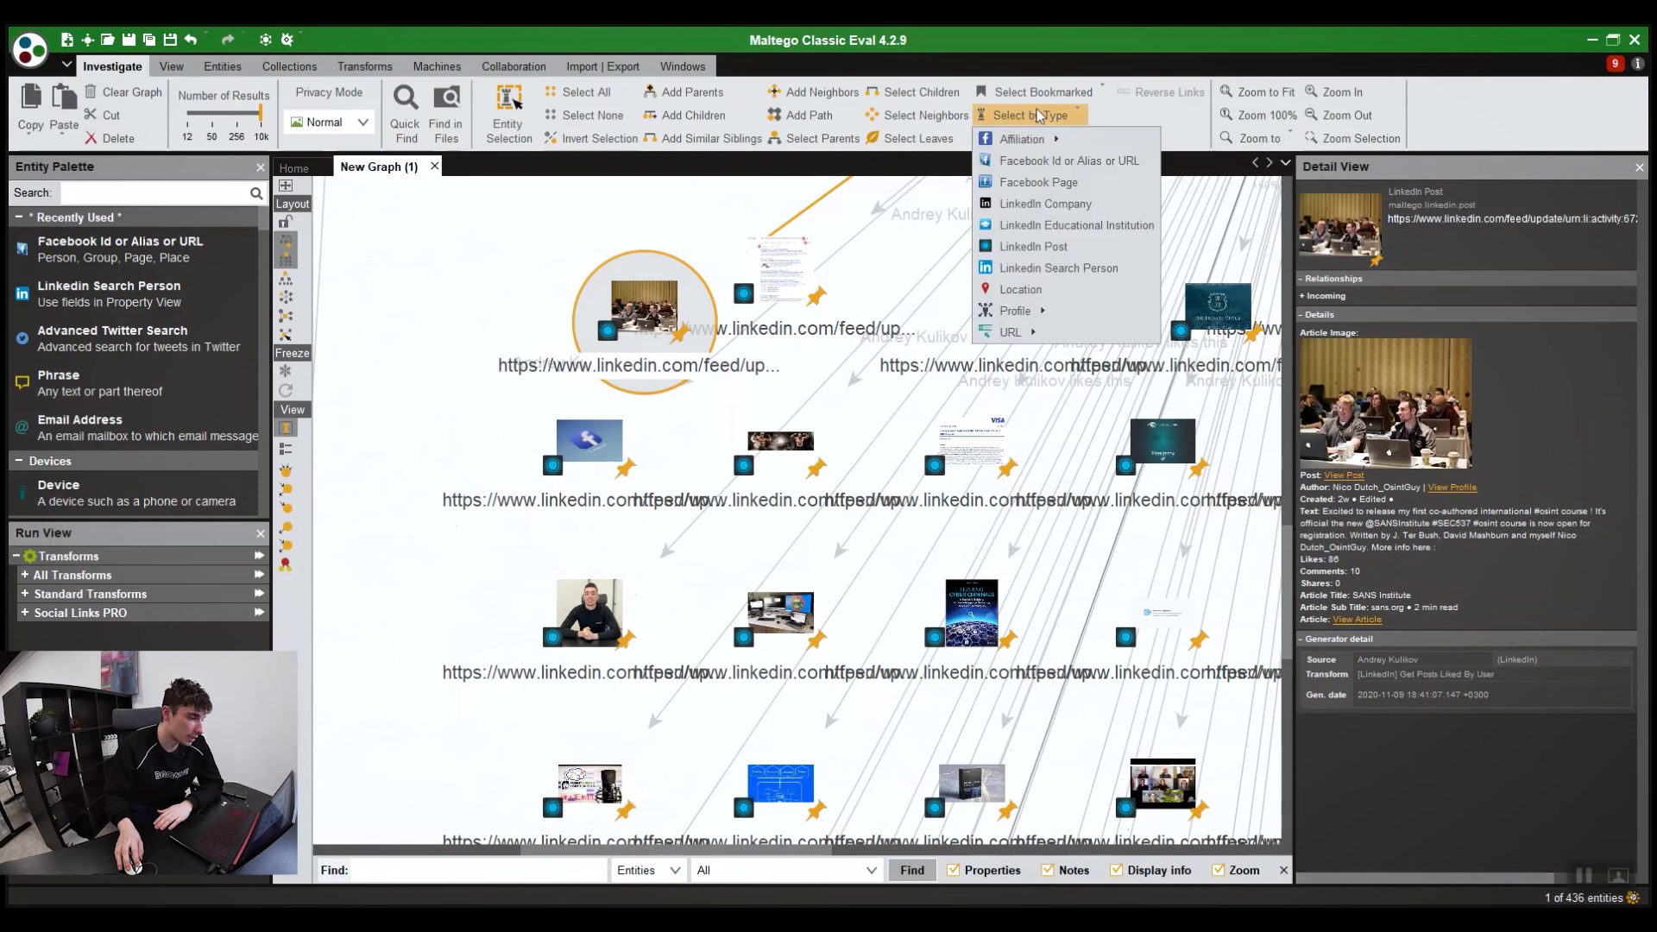
left_click(1031, 246)
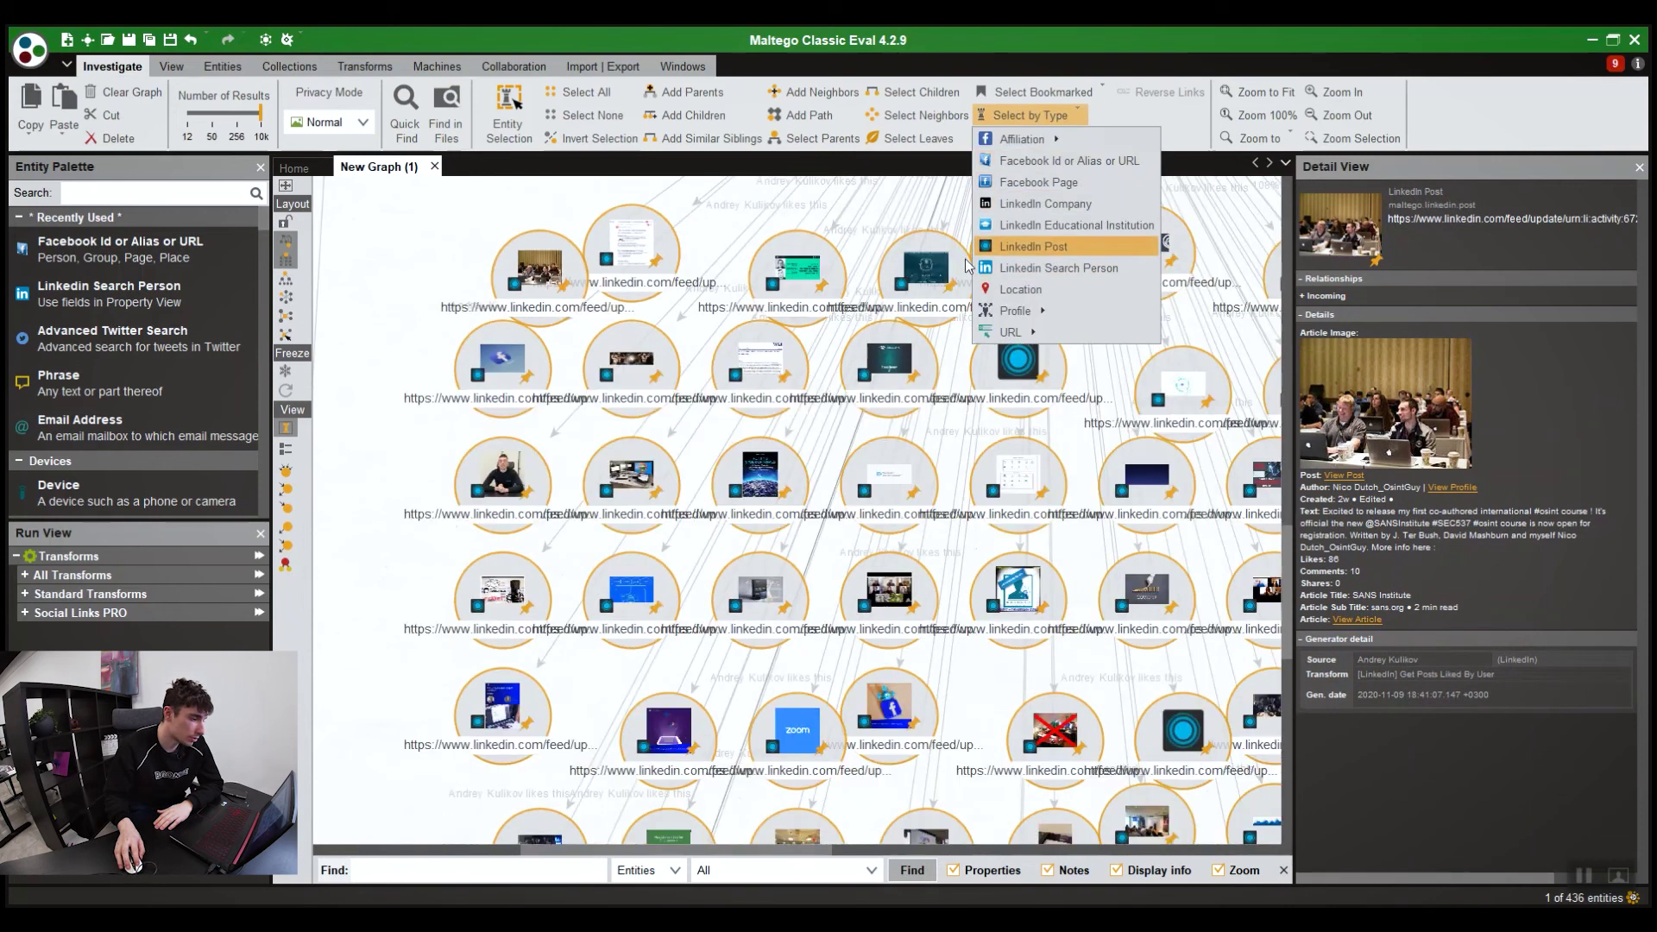
scroll(546, 319, "up", 3)
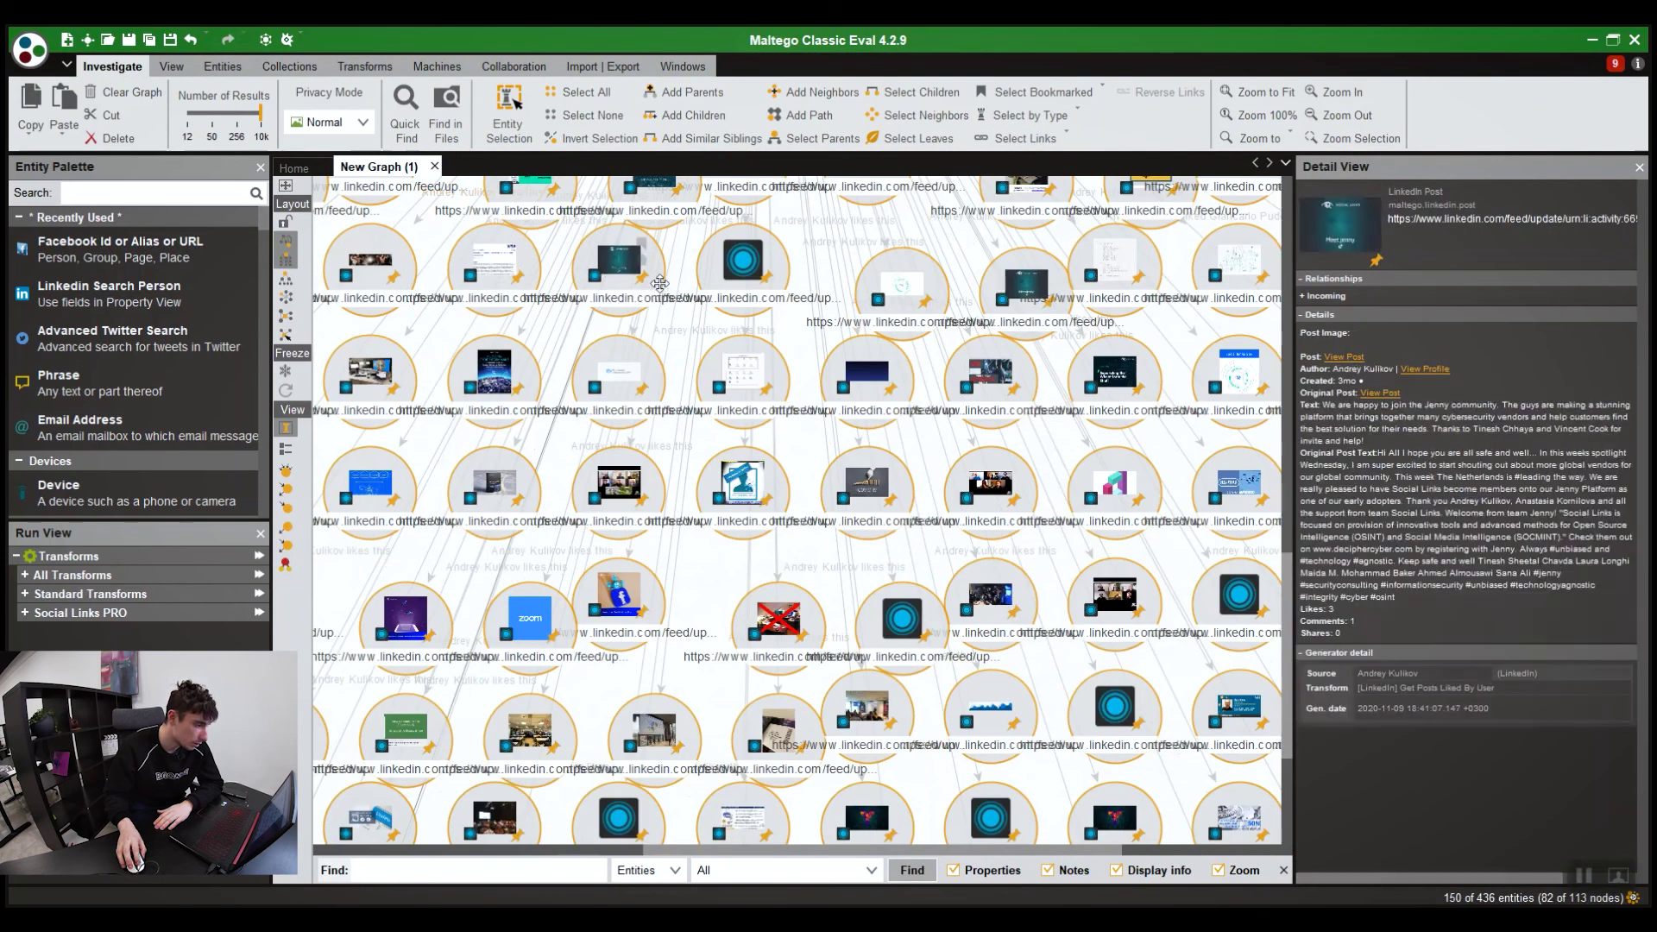
Step: Unpin the selected LinkedIn posts to gather them back into one collection, and look closer at that collection
left_click(646, 278)
scroll(727, 340, "down", 5)
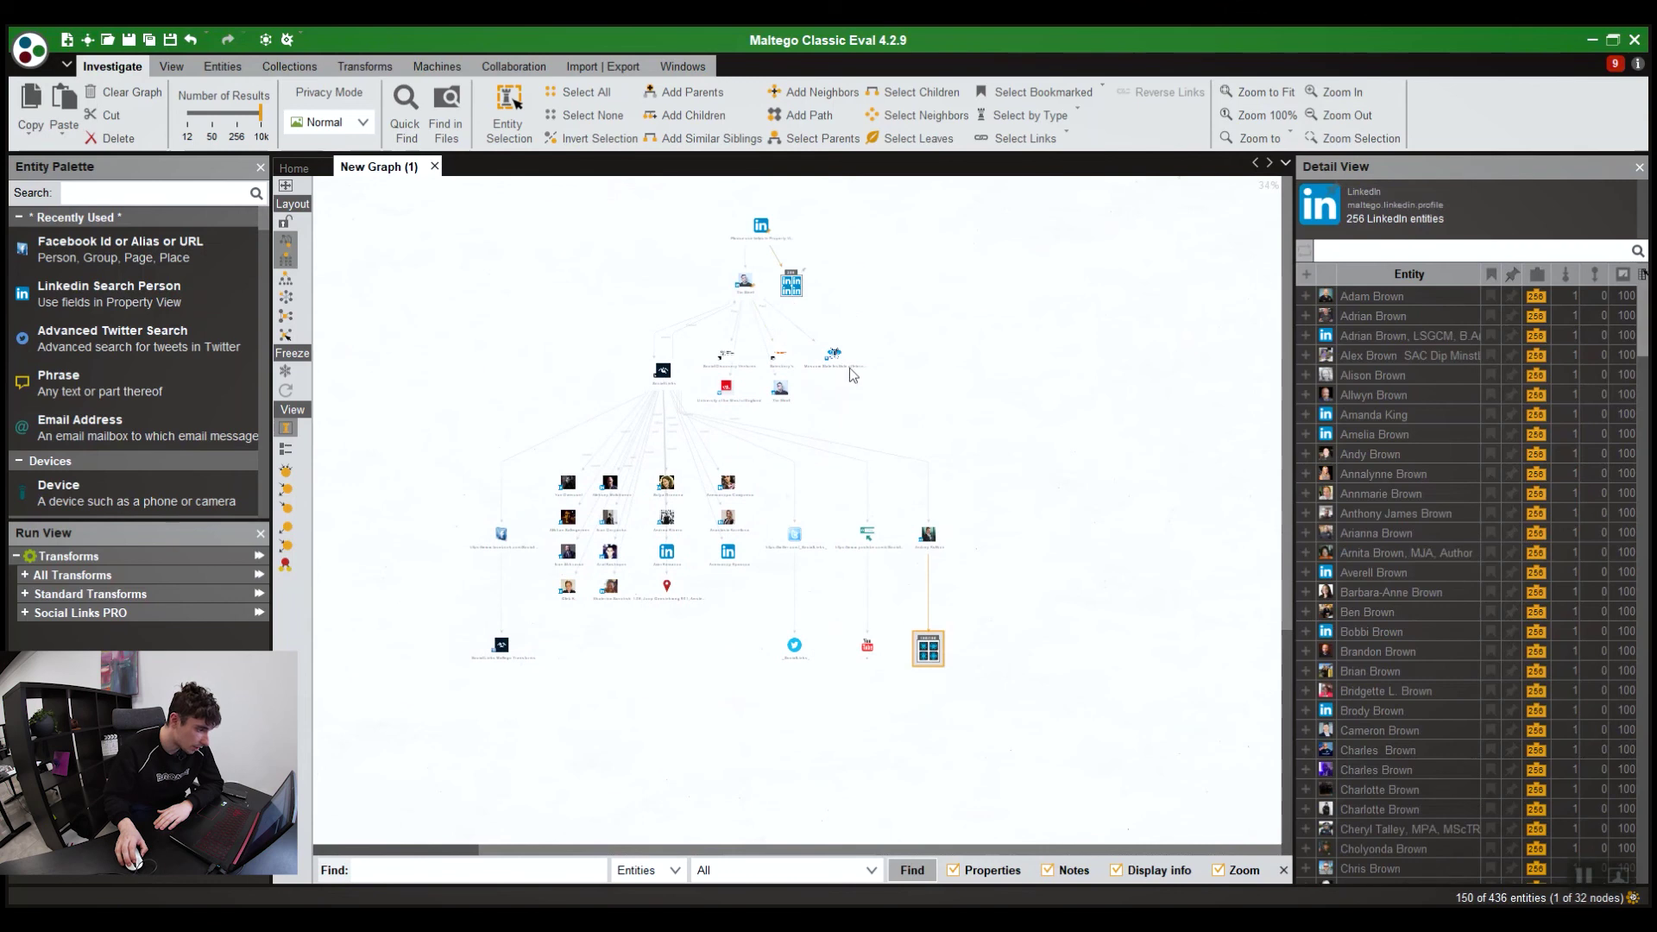
scroll(911, 645, "up", 8)
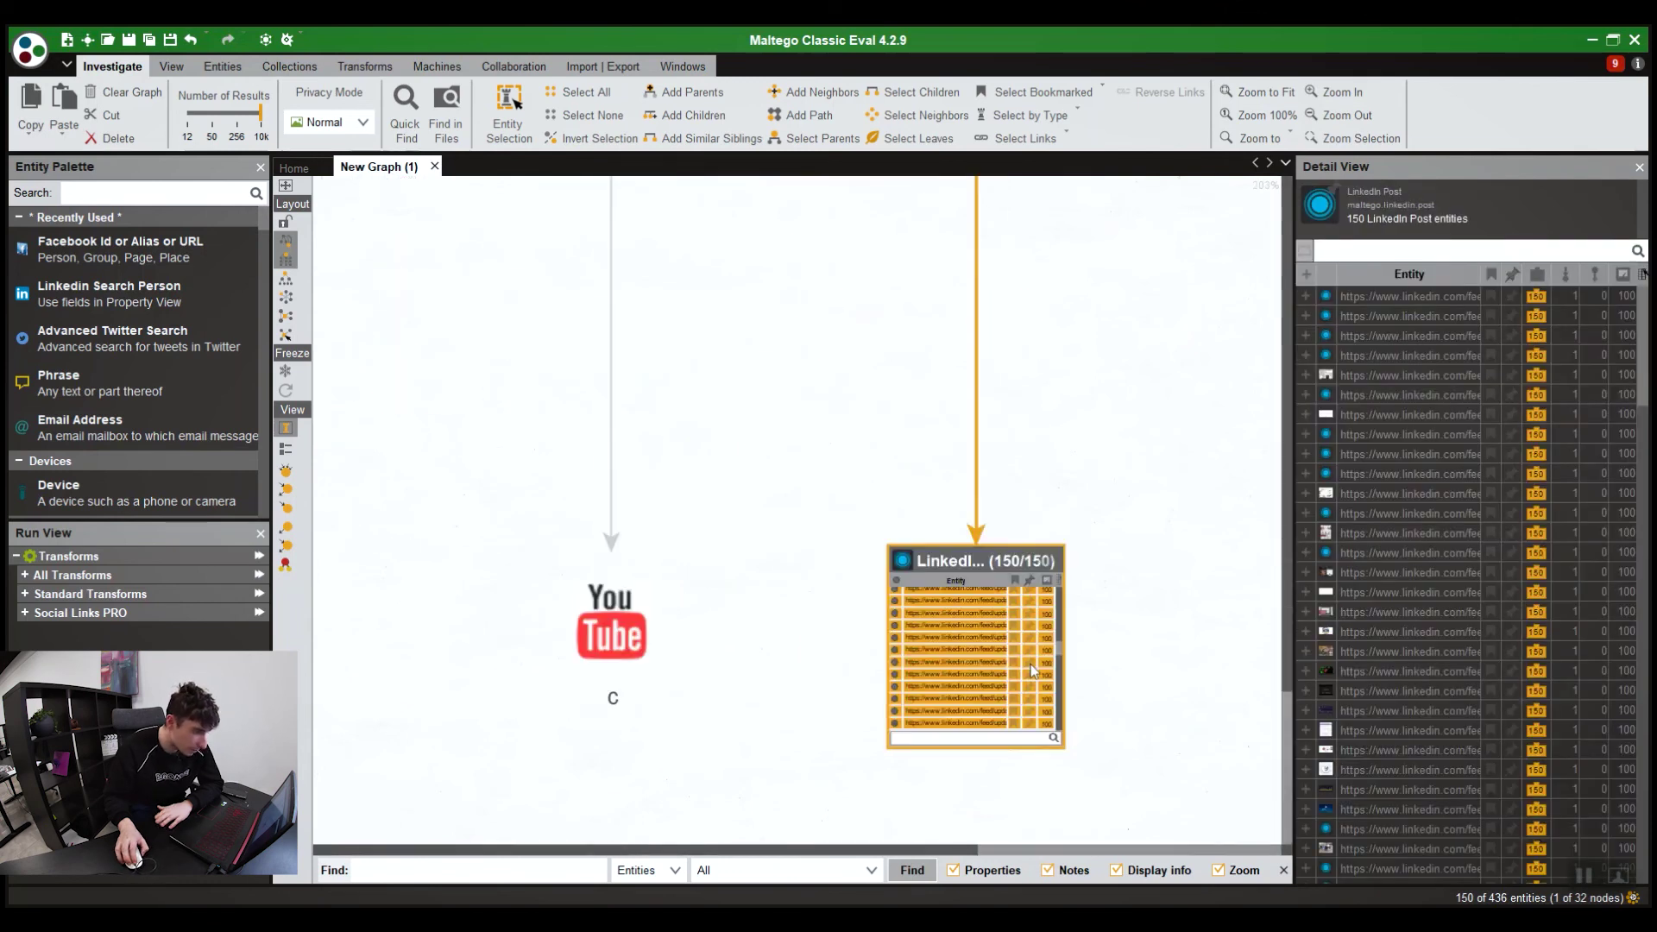
scroll(1028, 661, "down", 8)
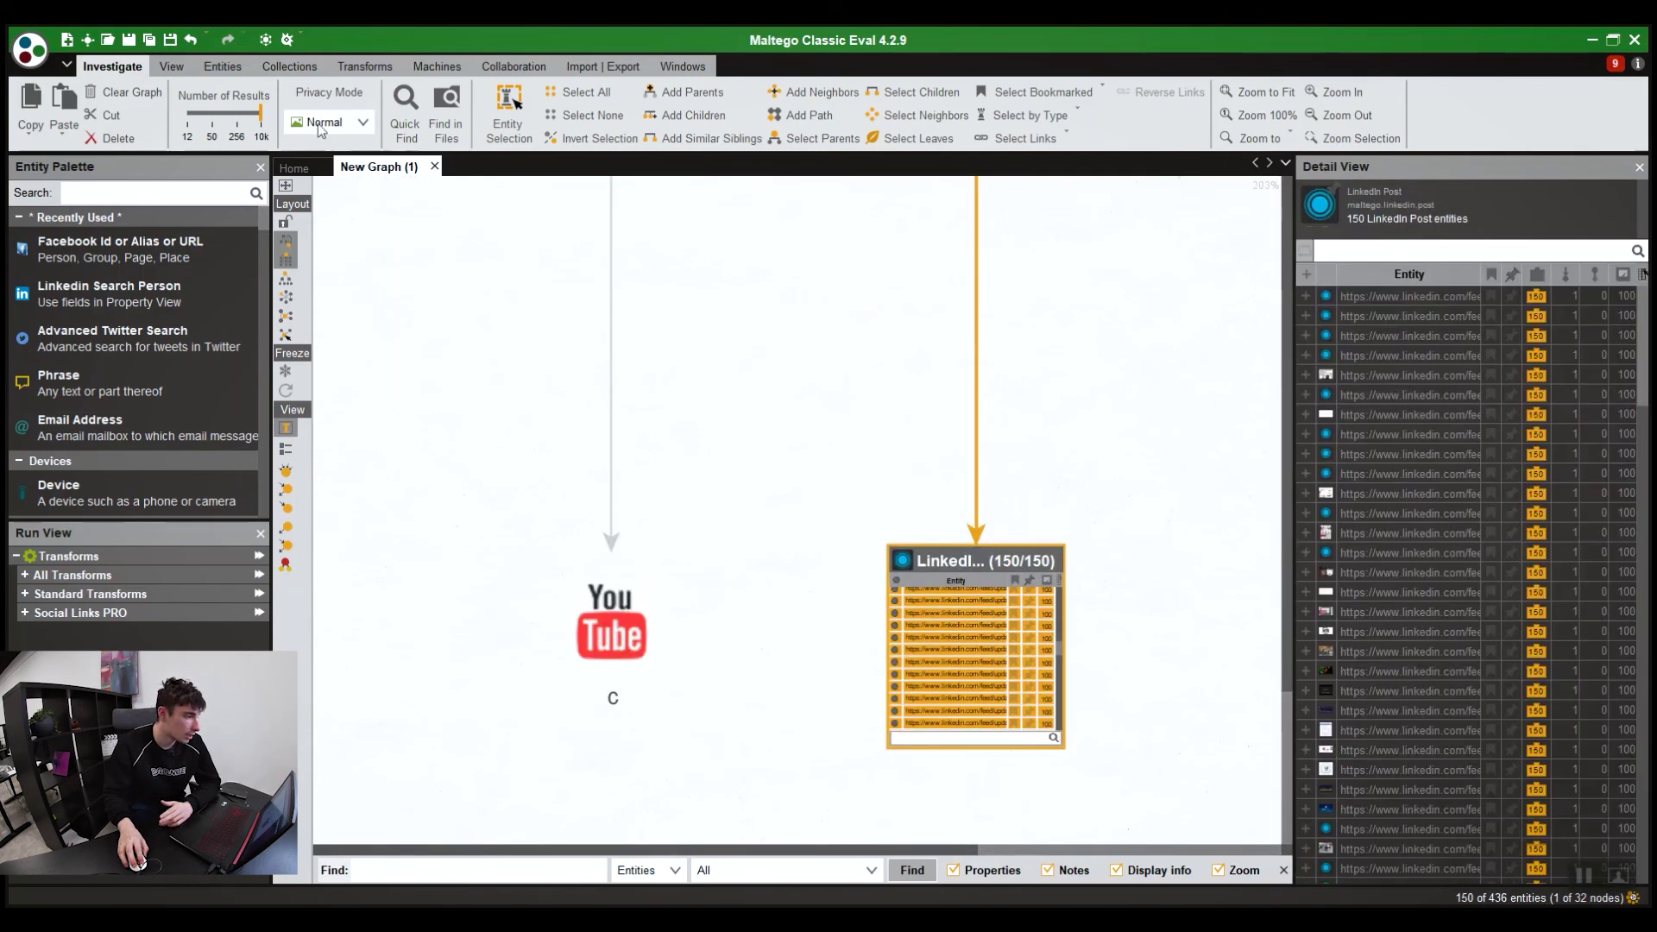
Step: Pin the International Anti Crime Academy post out of the LinkedIn post collection and open the transforms available for it
left_click(276, 73)
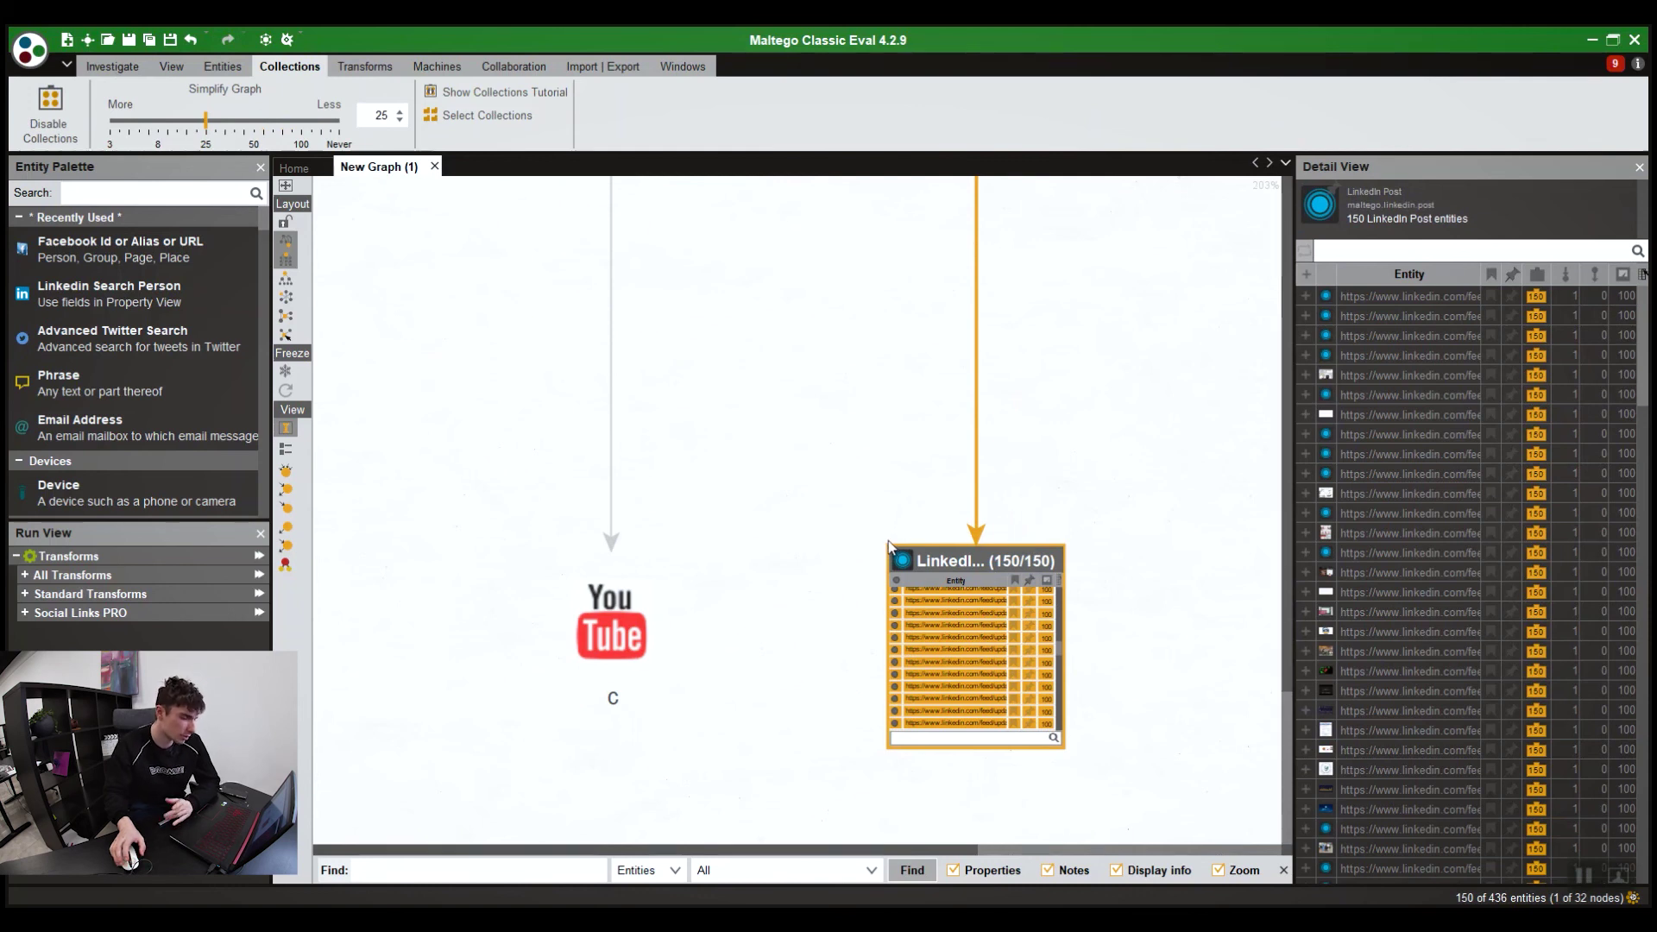
mouse_move(725, 595)
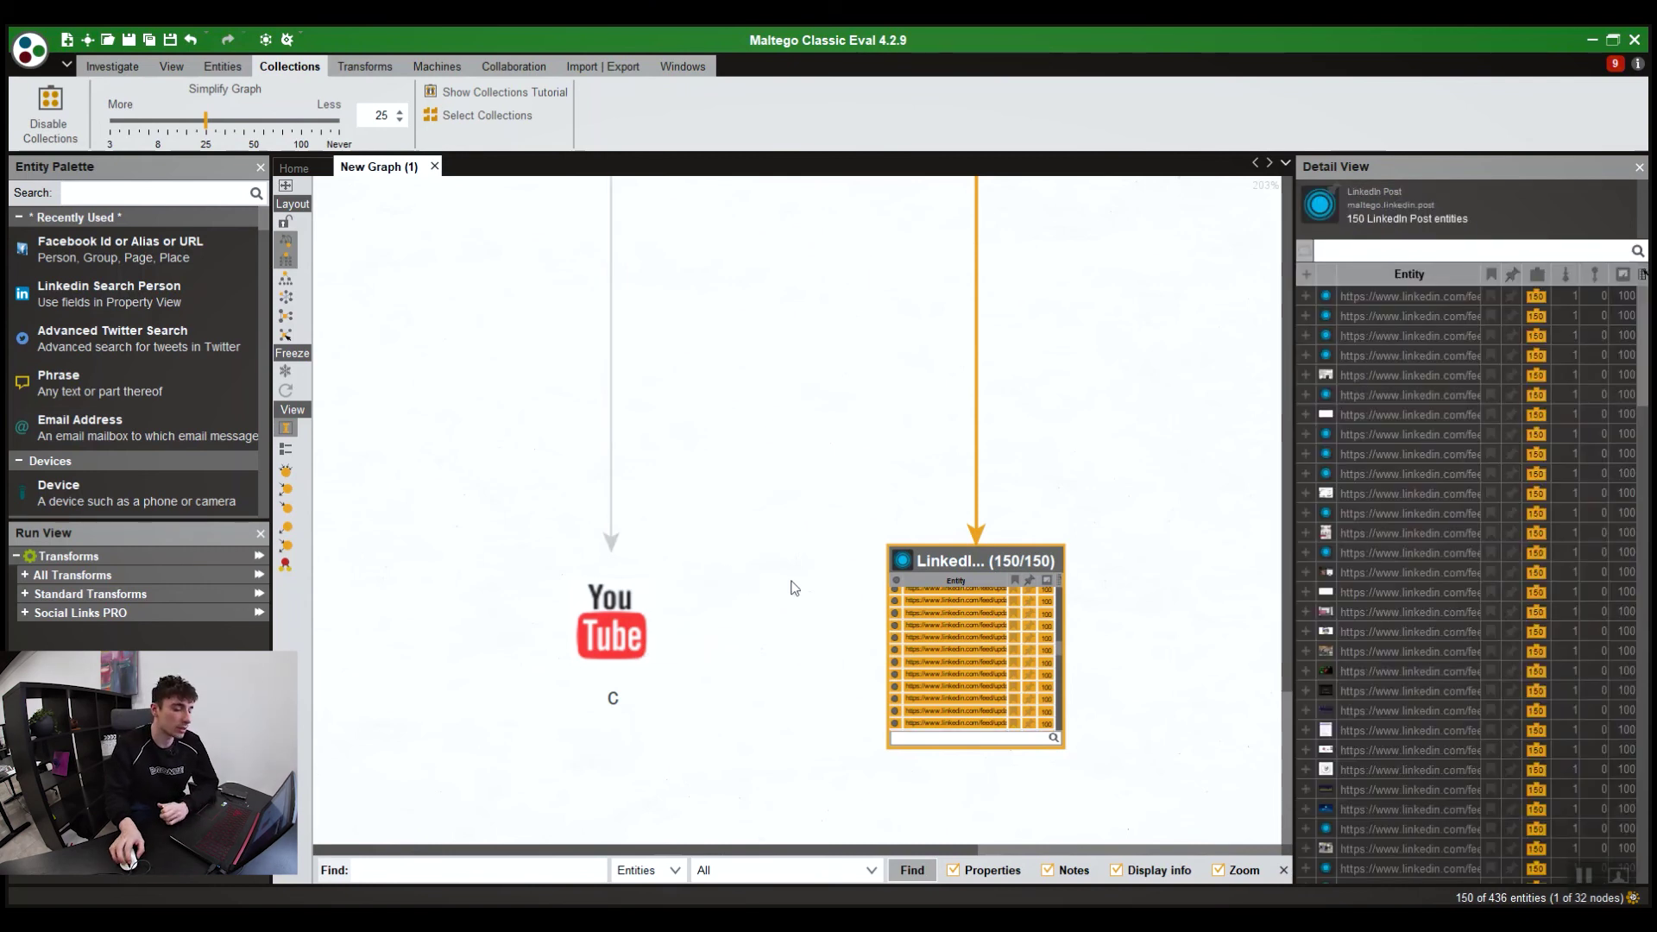
left_click(1001, 636)
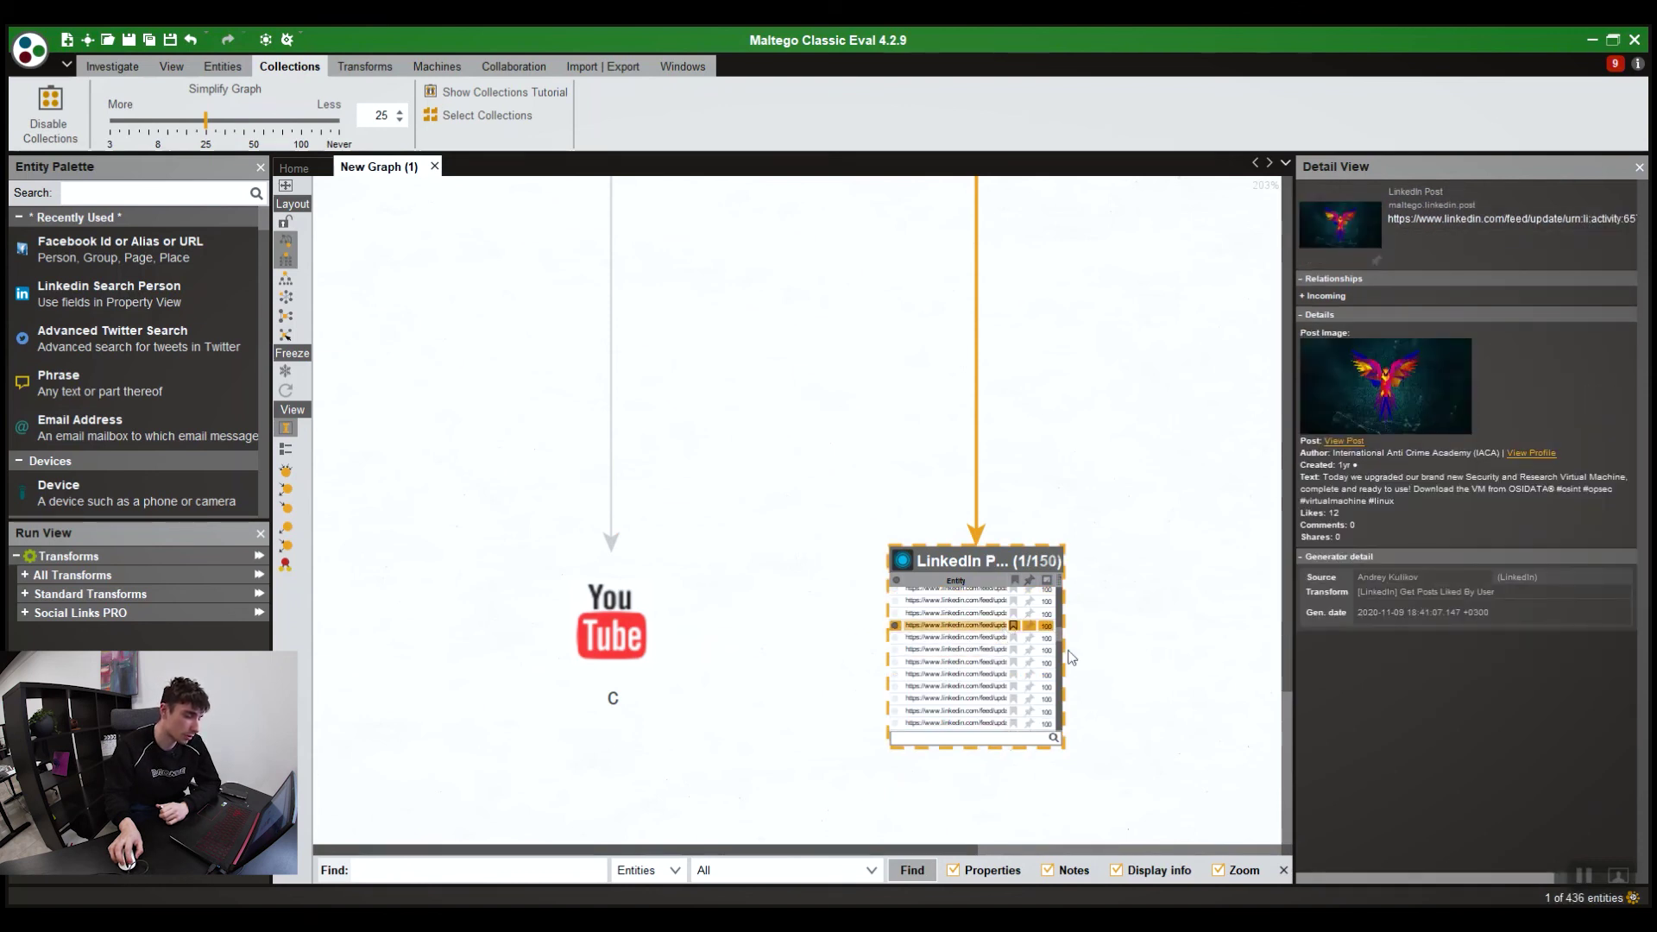
left_click(1031, 636)
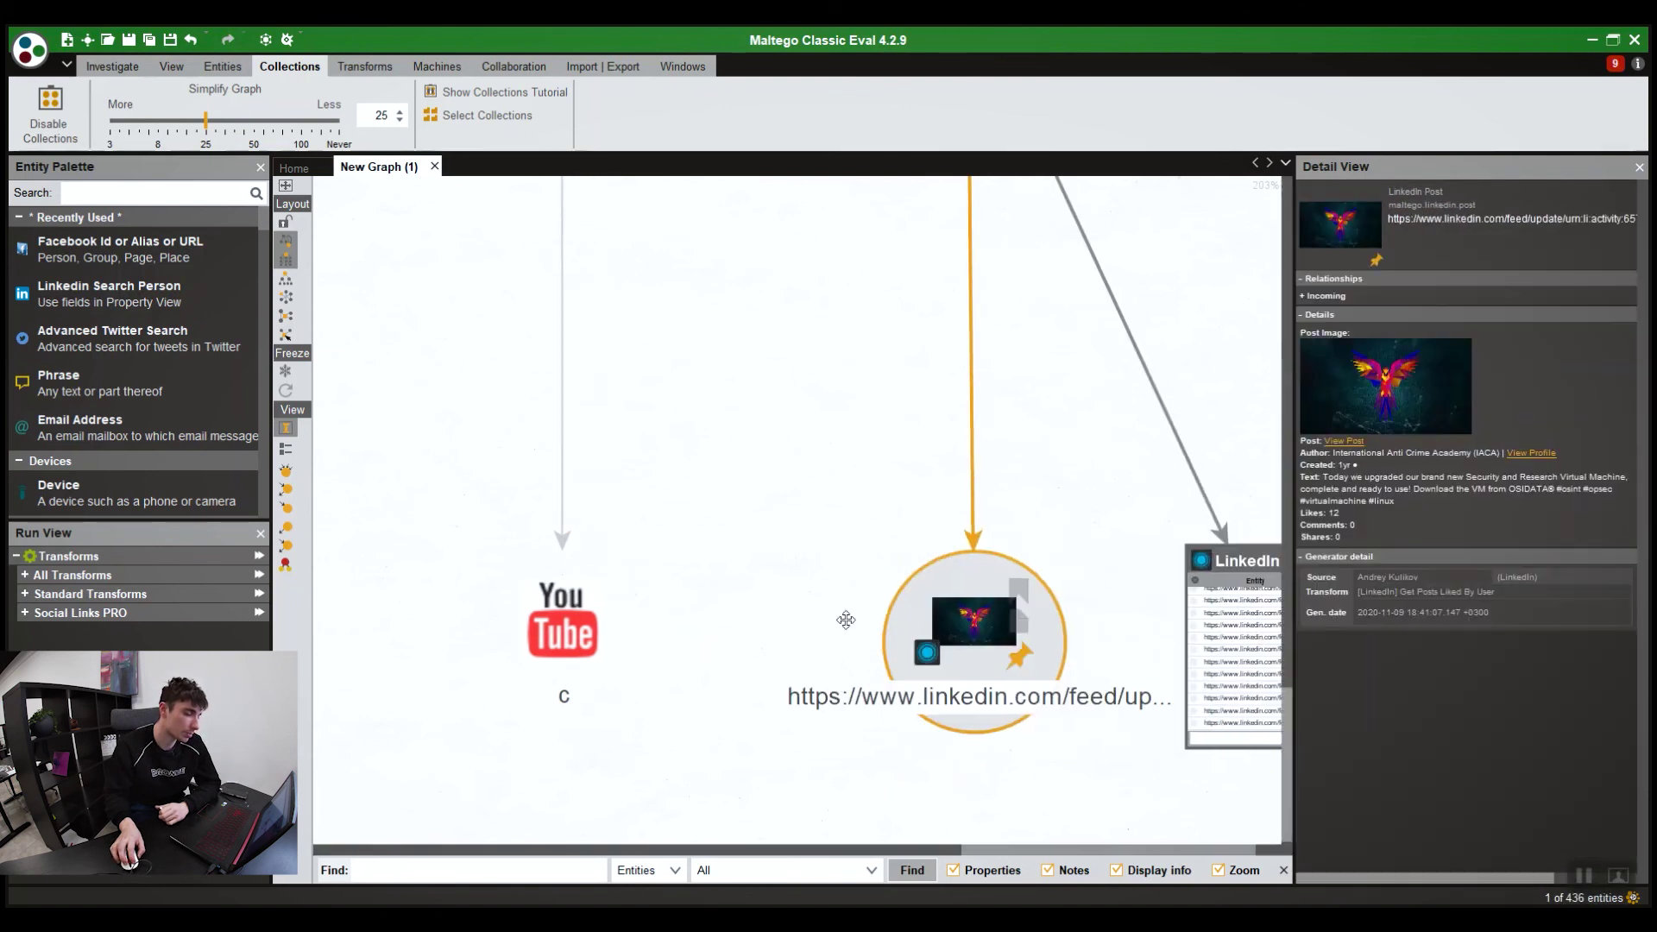
right_click(967, 647)
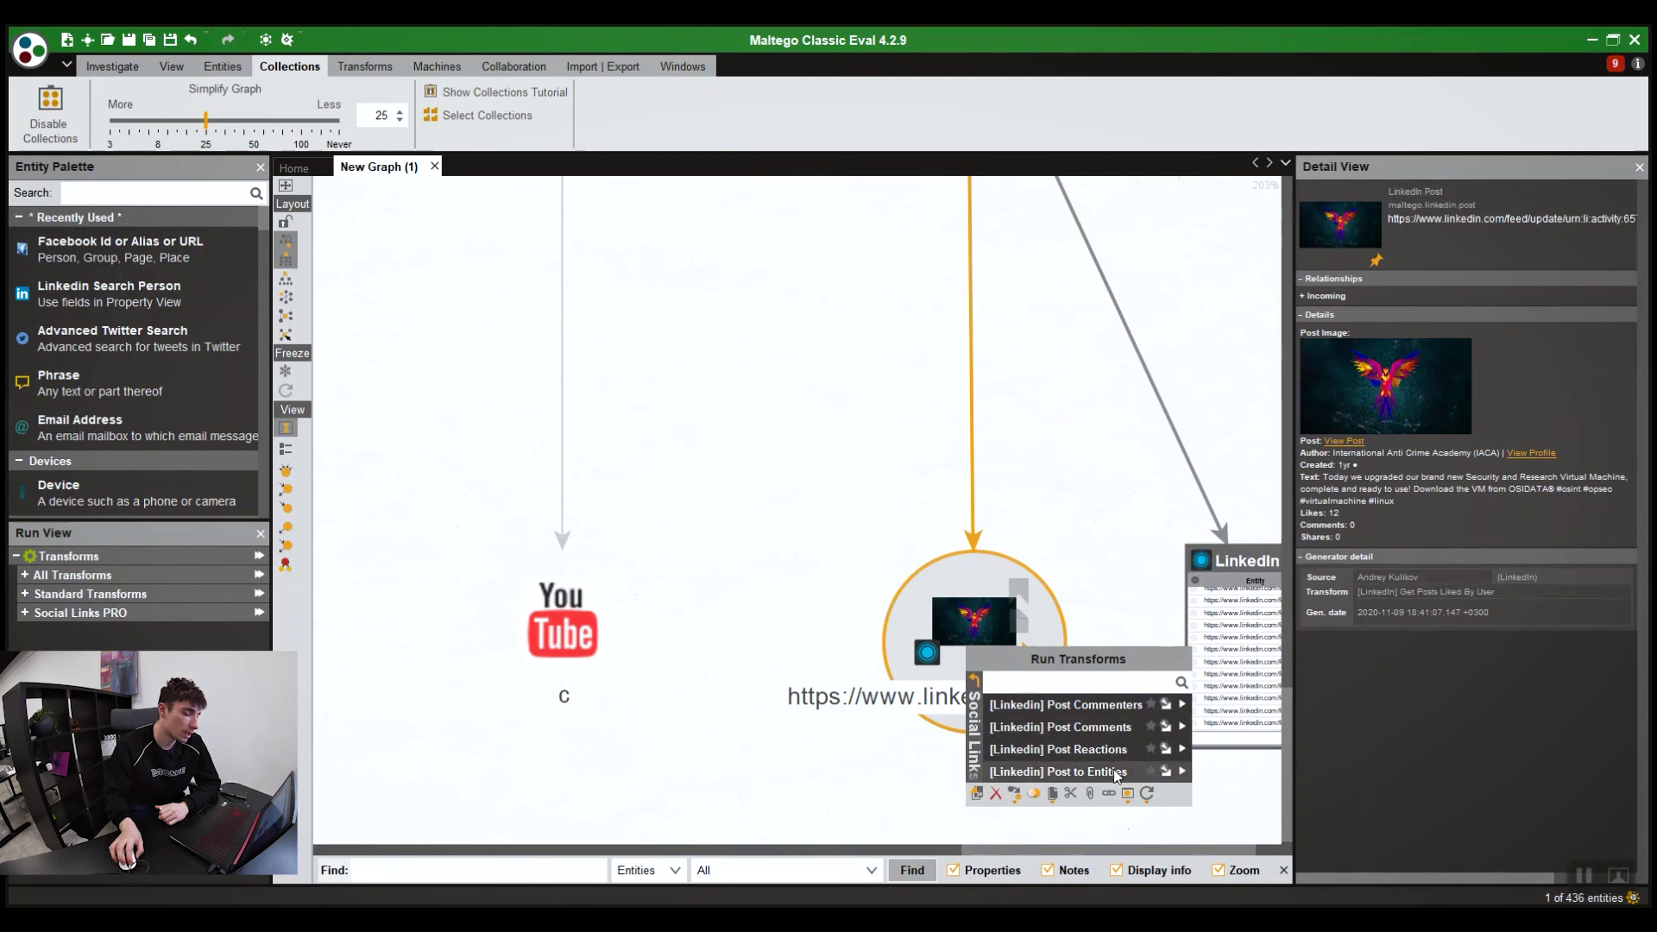